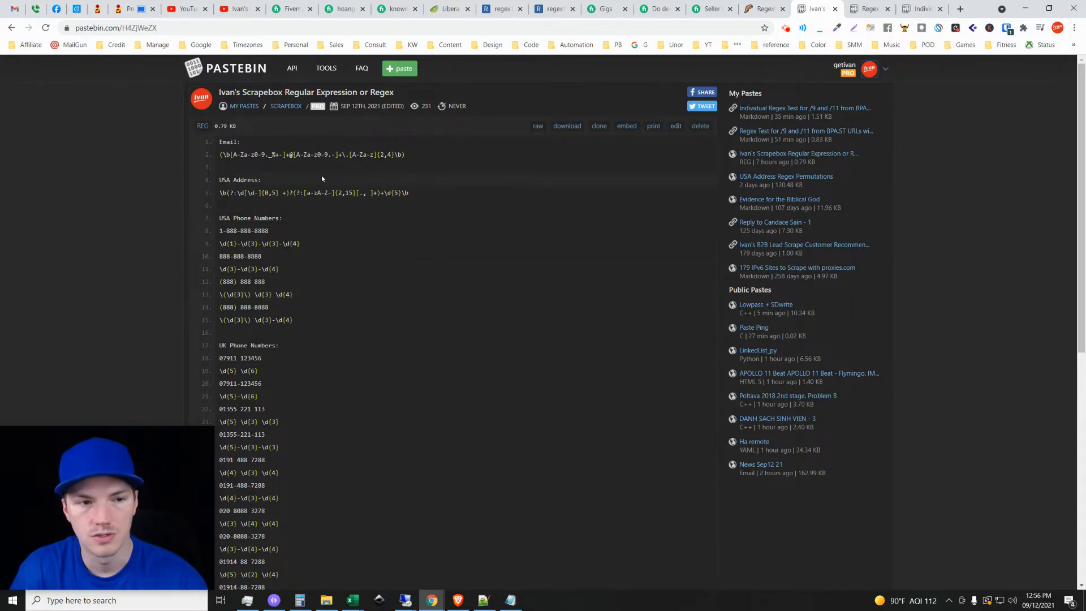
{"action": "scroll", "coordinate": [383, 430], "scroll_direction": "down", "scroll_amount": 10}
{"action": "scroll", "coordinate": [379, 447], "scroll_direction": "up", "scroll_amount": 10}
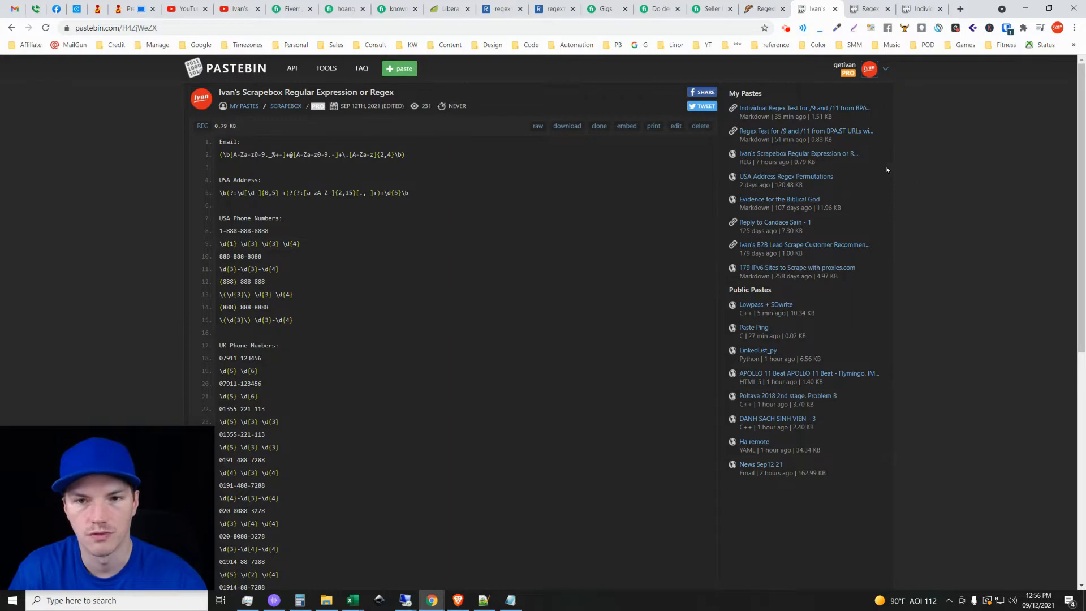
{"action": "left_click", "coordinate": [885, 69]}
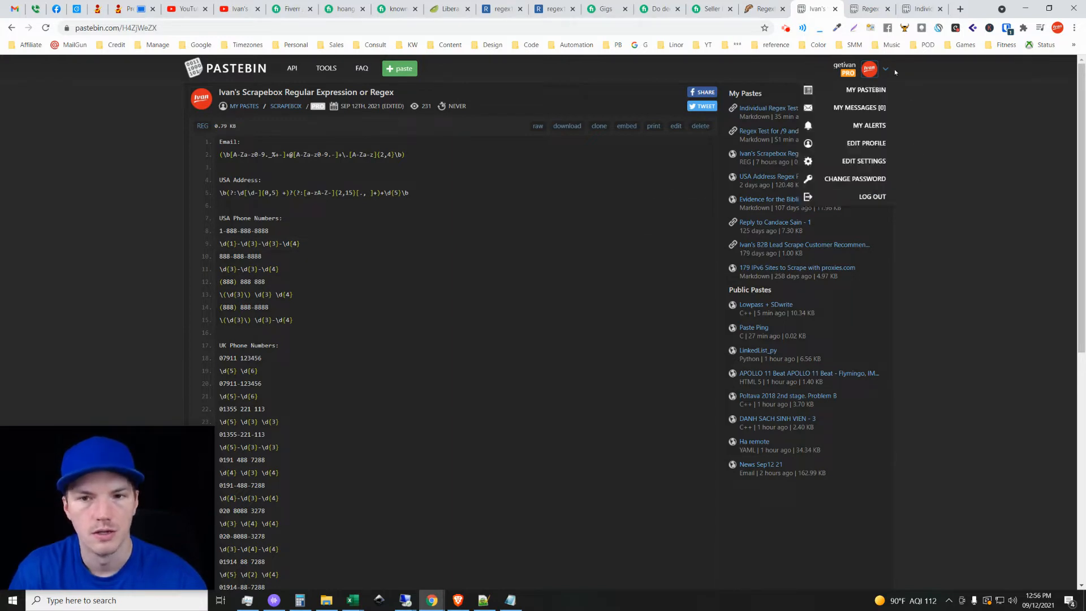
{"action": "left_click", "coordinate": [920, 269]}
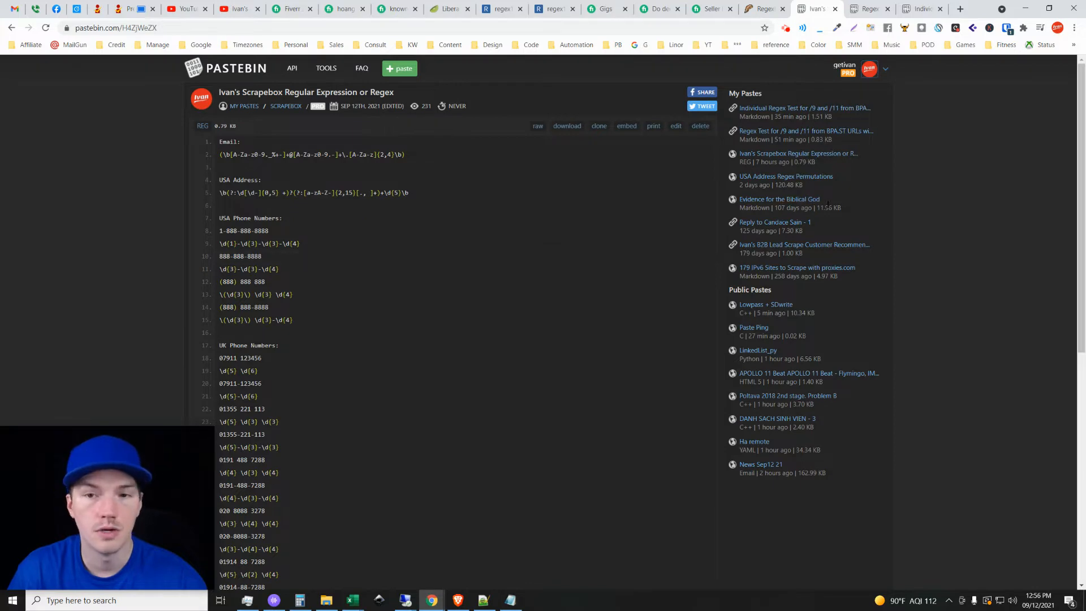
{"action": "left_click", "coordinate": [885, 69]}
{"action": "left_click", "coordinate": [941, 265]}
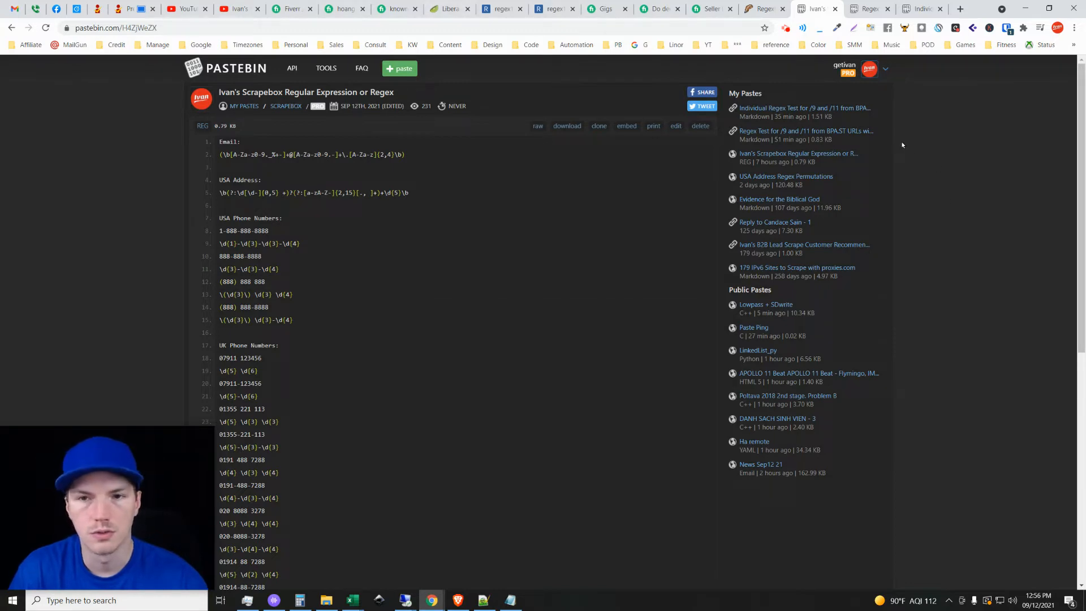
{"action": "left_click", "coordinate": [885, 69]}
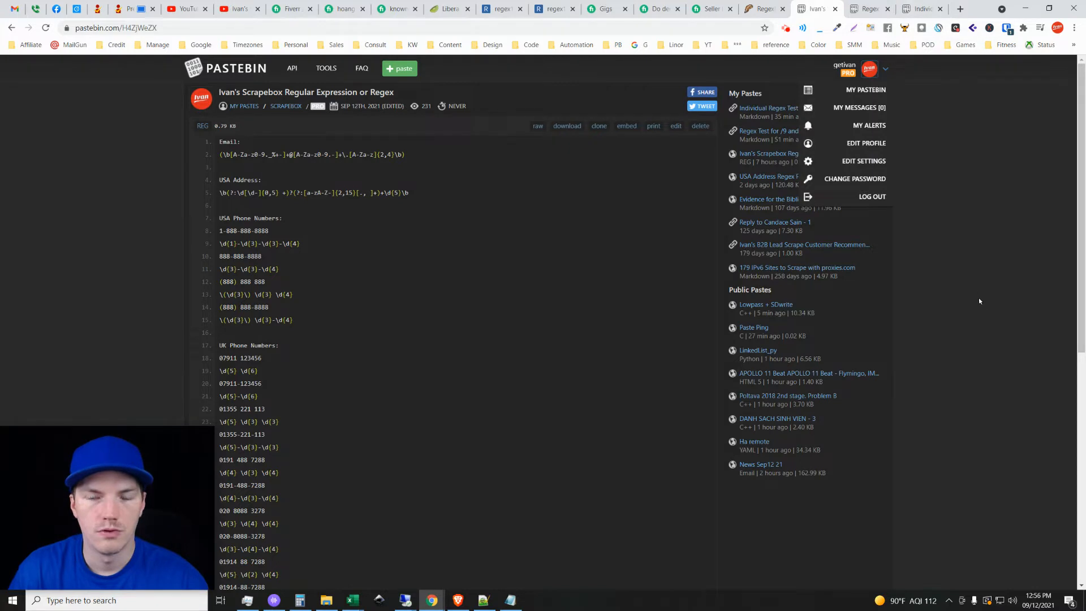
{"action": "left_click", "coordinate": [963, 284]}
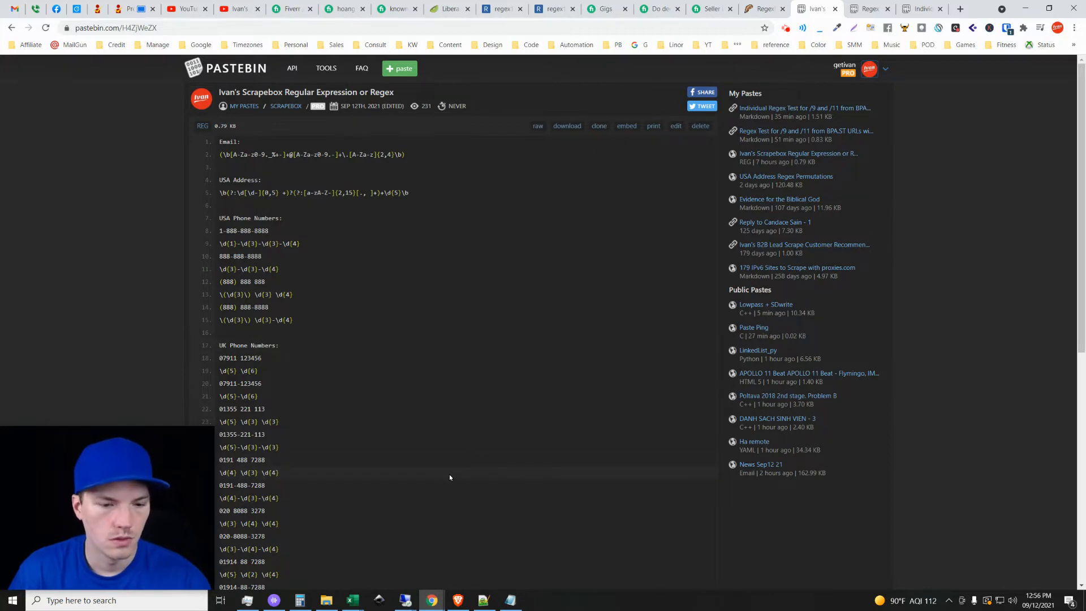
Switch to the red-server remote desktop in full screen and load the Spreadsheet definition in the custom crawler.
{"action": "mouse_move", "coordinate": [431, 603]}
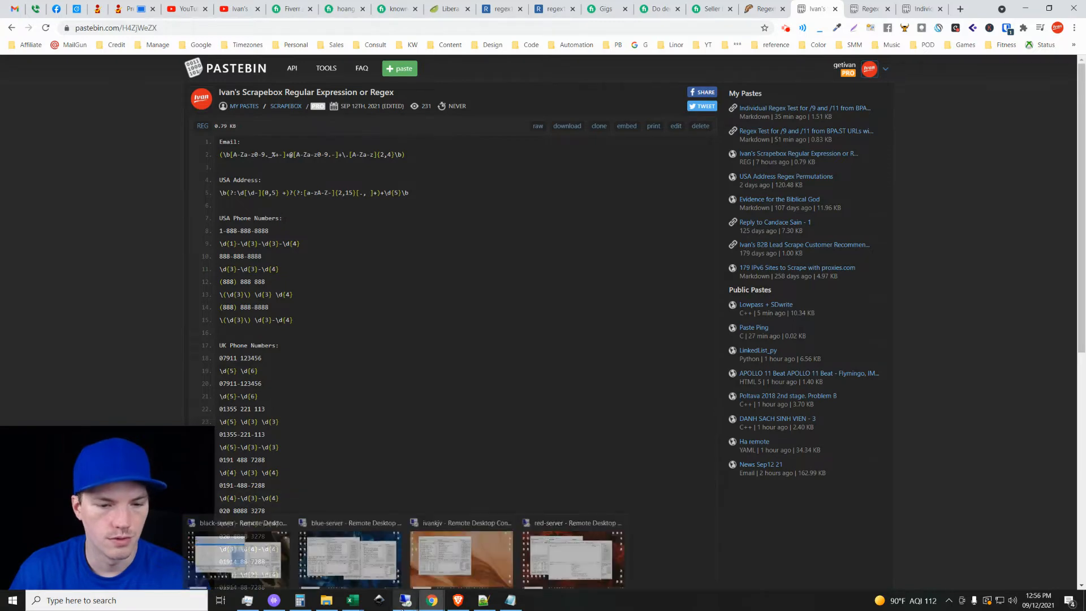
{"action": "left_click", "coordinate": [573, 557]}
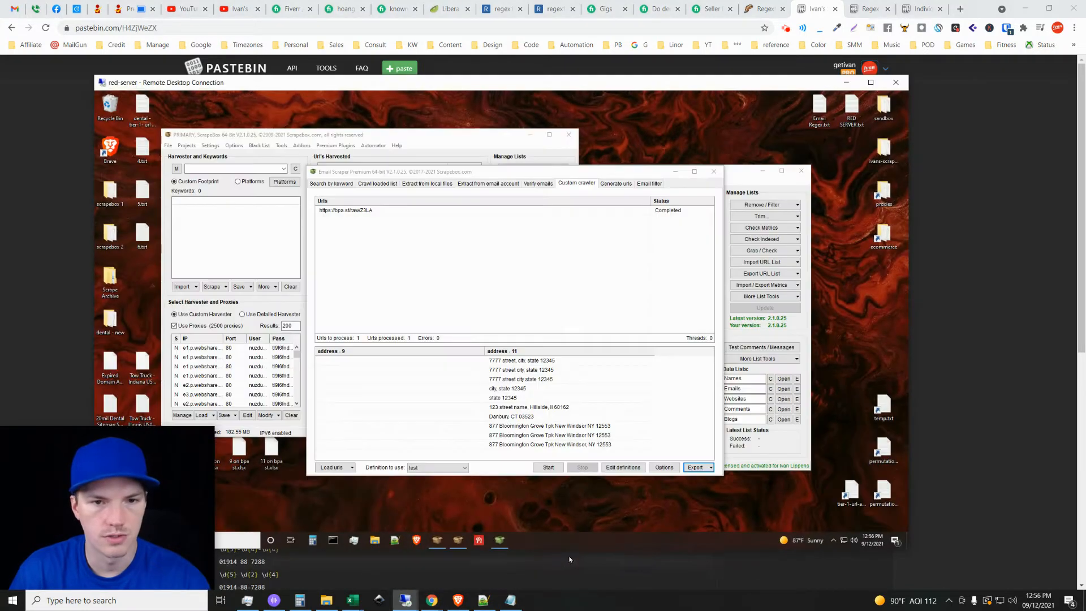
{"action": "left_click", "coordinate": [875, 85]}
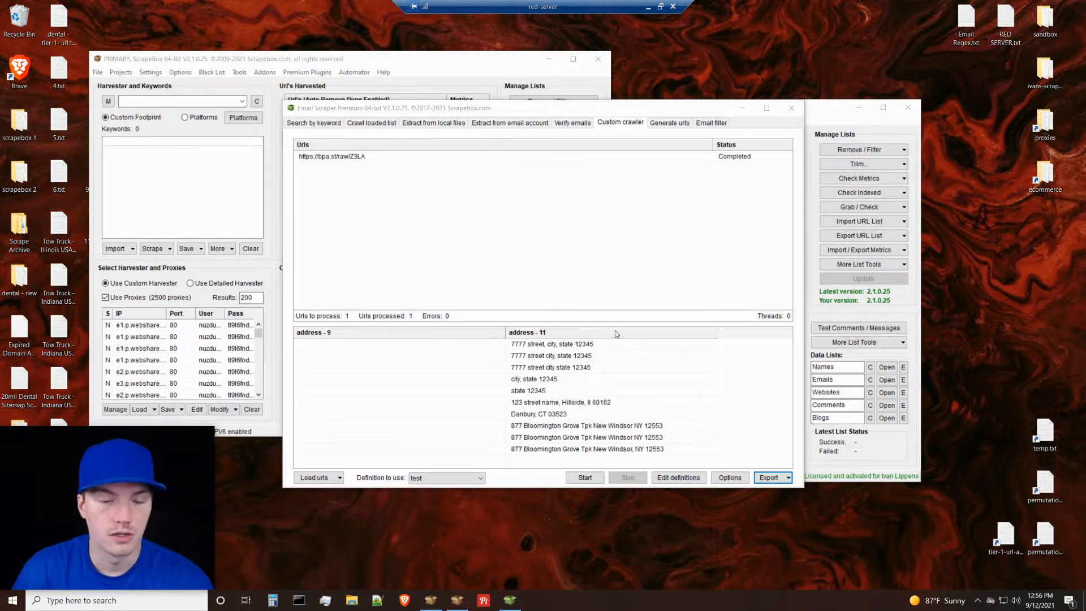
{"action": "left_click", "coordinate": [452, 478]}
{"action": "left_click", "coordinate": [447, 513]}
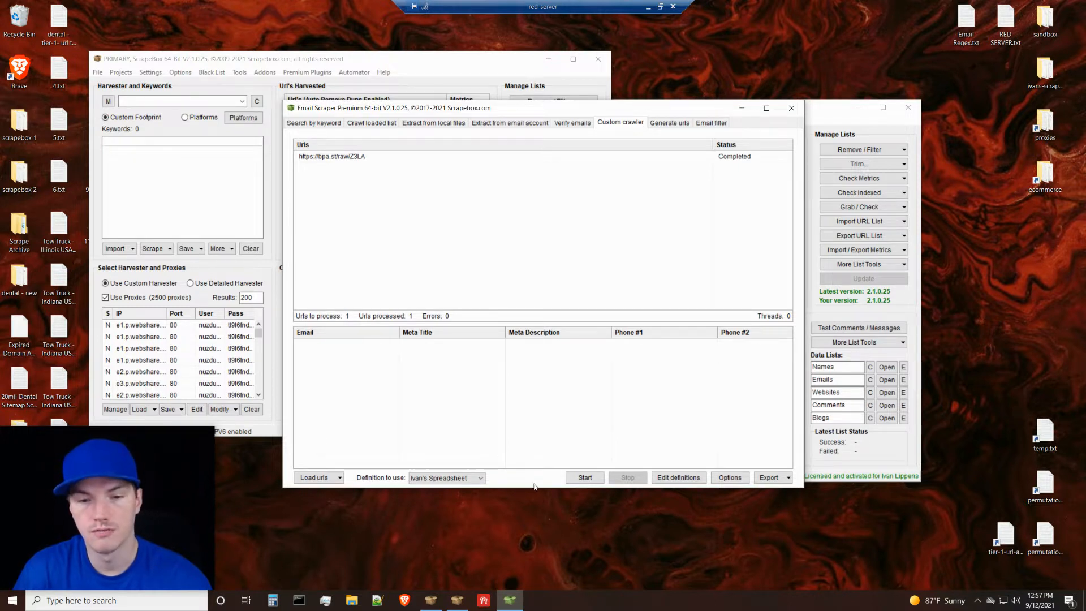
Move and widen the Email Scraper window so all result columns through Address fit.
{"action": "left_click_drag", "start_coordinate": [559, 106], "coordinate": [559, 59]}
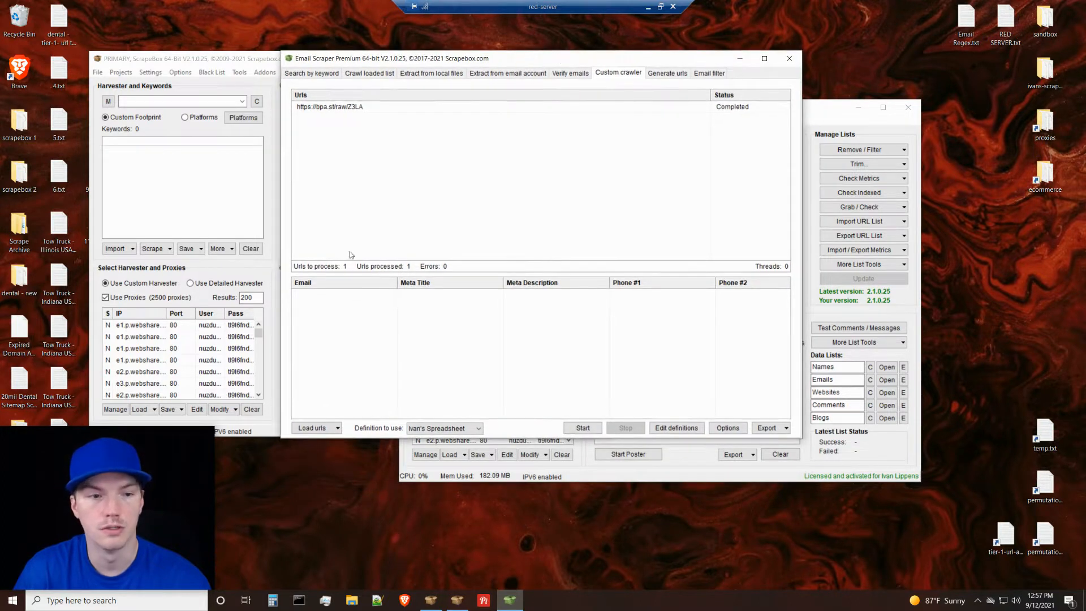
{"action": "left_click_drag", "start_coordinate": [287, 258], "coordinate": [89, 265]}
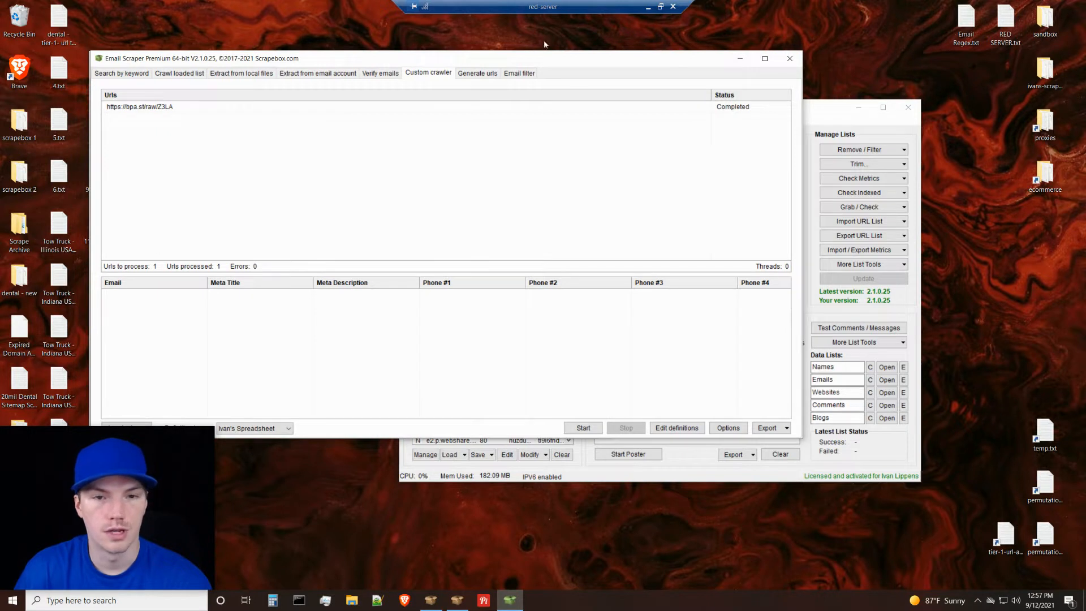
{"action": "left_click_drag", "start_coordinate": [585, 62], "coordinate": [590, 43]}
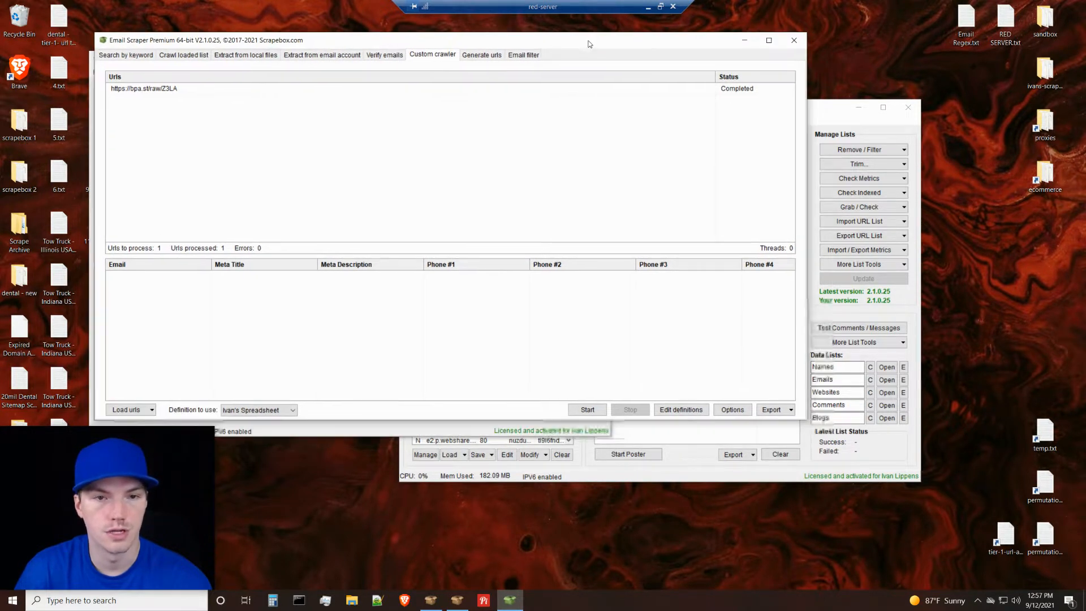
{"action": "left_click_drag", "start_coordinate": [806, 264], "coordinate": [1032, 254]}
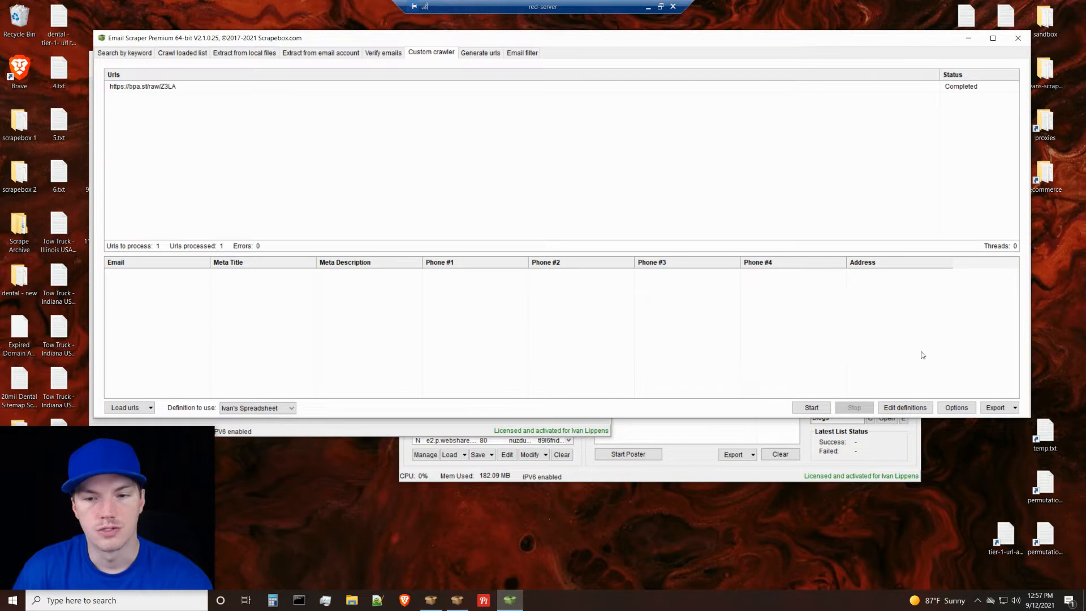
Open the crawler definition for editing and inspect the regex used by its Email field.
{"action": "left_click", "coordinate": [901, 409]}
{"action": "left_click", "coordinate": [373, 131]}
{"action": "left_click", "coordinate": [362, 146]}
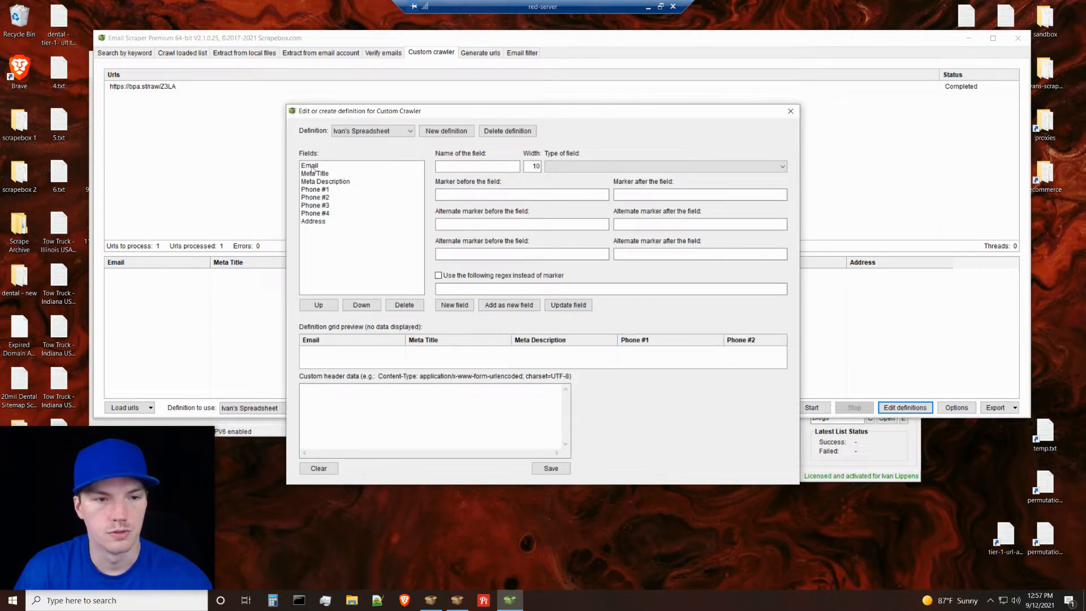
{"action": "left_click", "coordinate": [318, 166]}
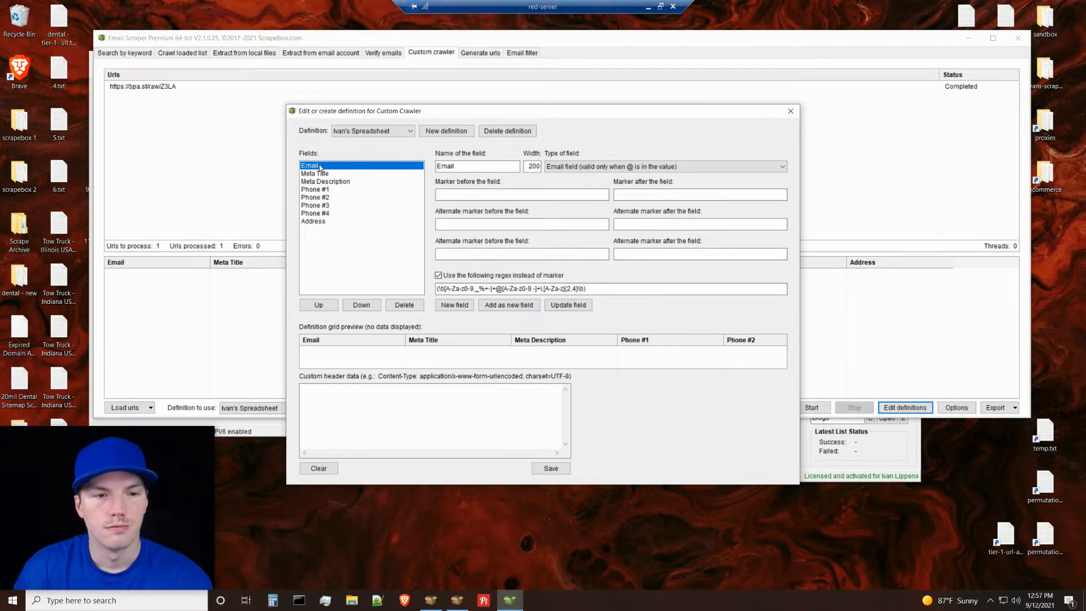
{"action": "left_click", "coordinate": [442, 290]}
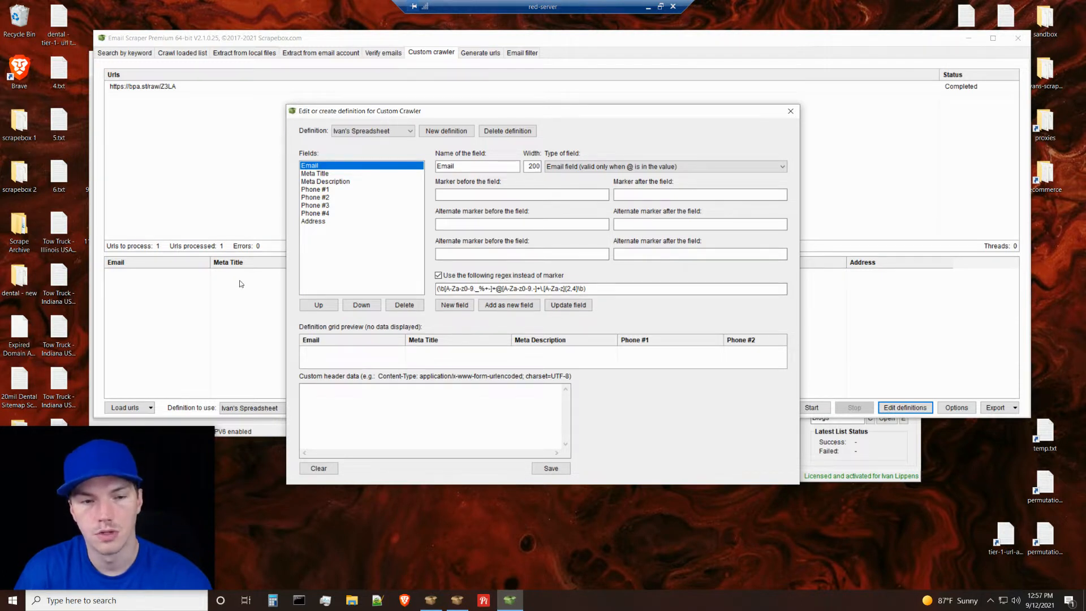
{"action": "left_click", "coordinate": [479, 289]}
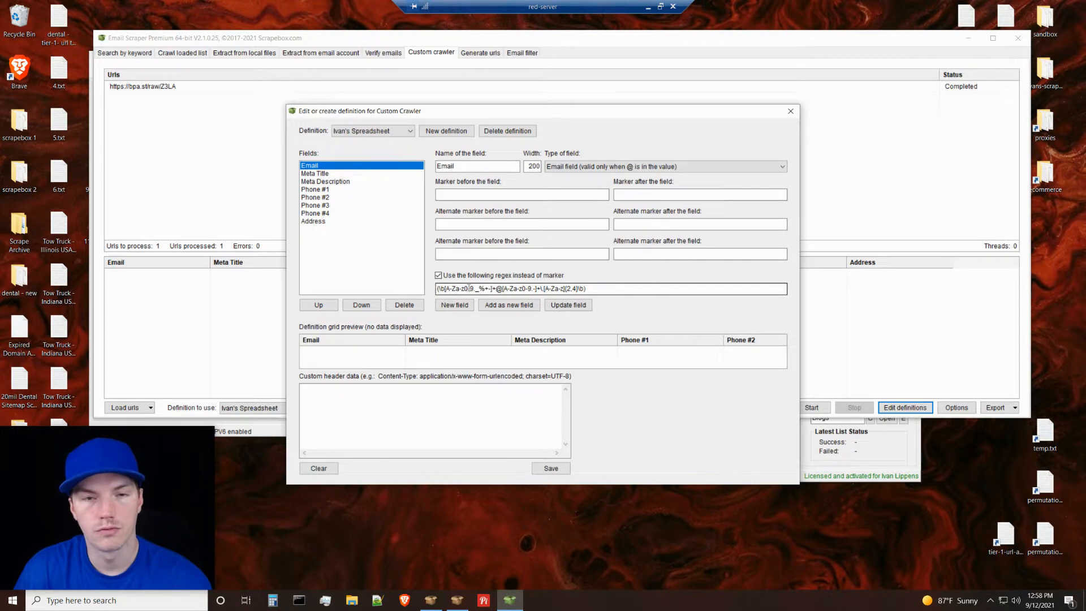
Switch to regex101 in the browser, play the address regex in the Regex Debugger, and return match 1 to its first step.
{"action": "left_click", "coordinate": [648, 7]}
{"action": "left_click", "coordinate": [500, 9]}
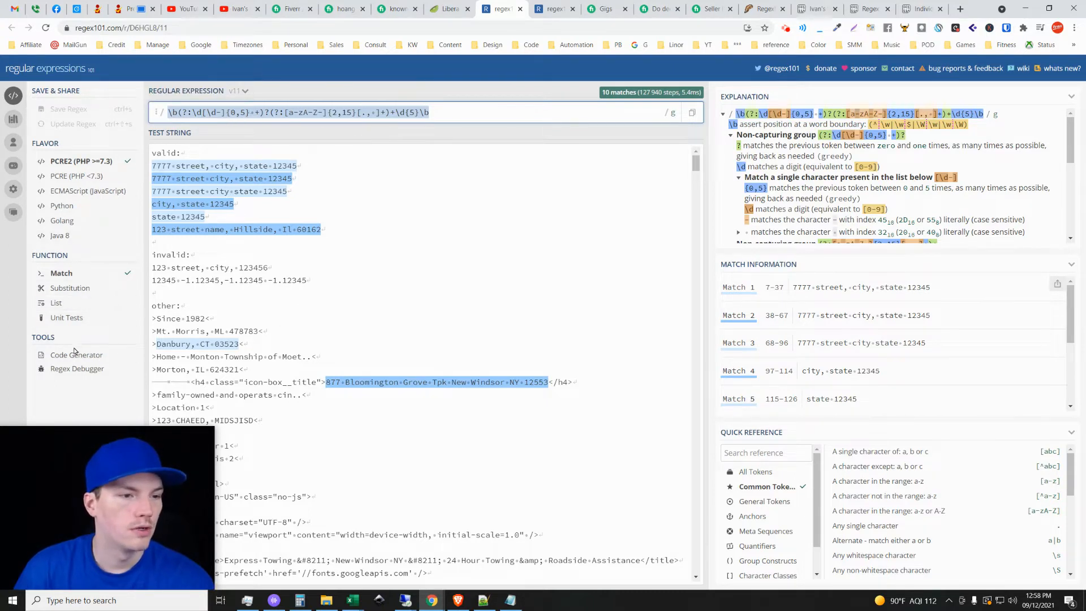
{"action": "left_click", "coordinate": [87, 368]}
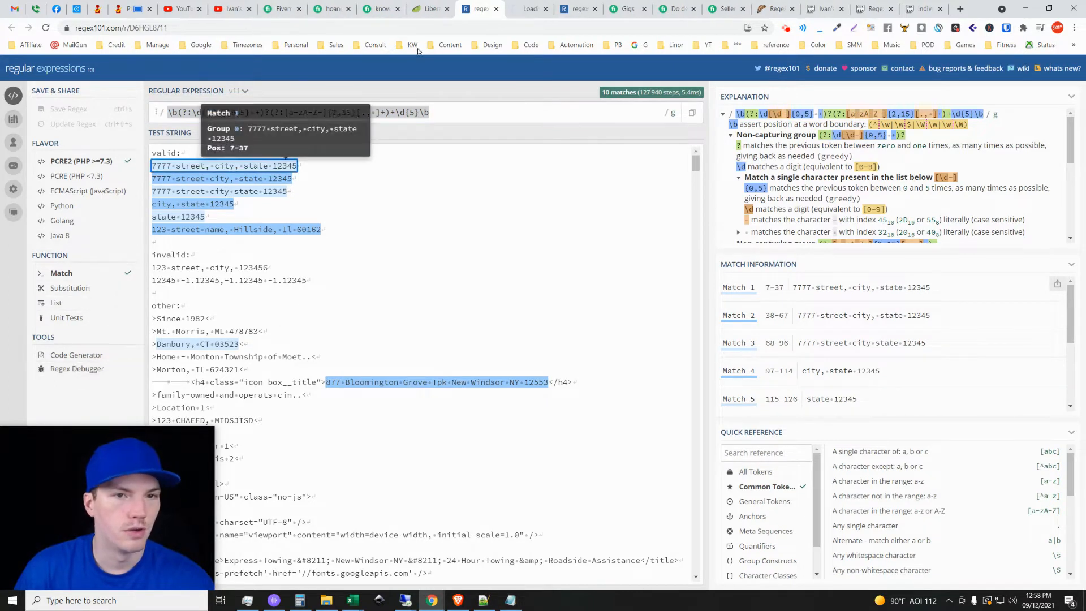
{"action": "left_click", "coordinate": [527, 5]}
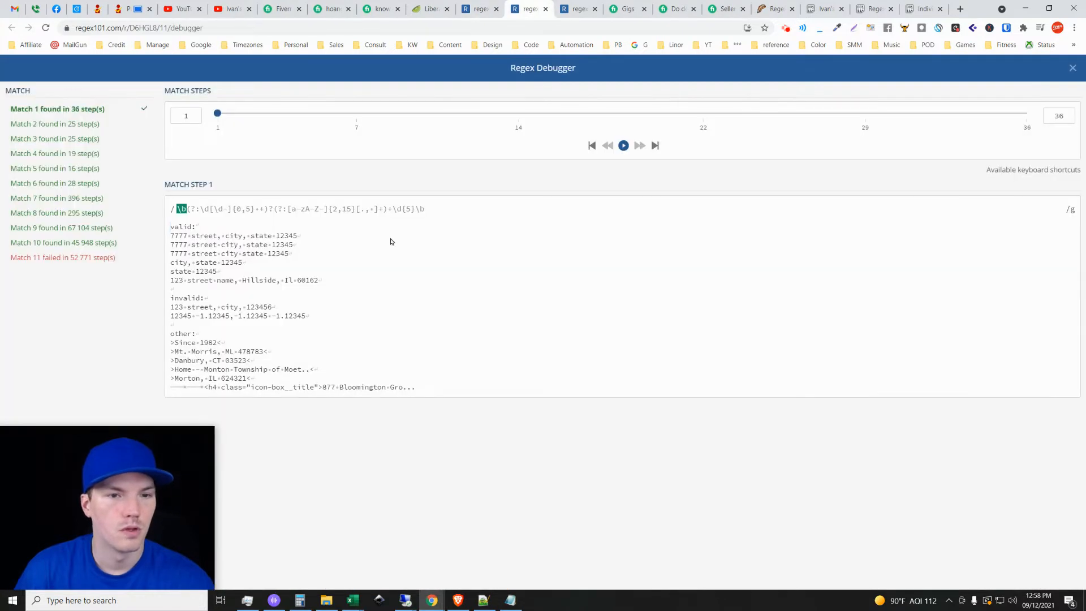
{"action": "left_click", "coordinate": [624, 146]}
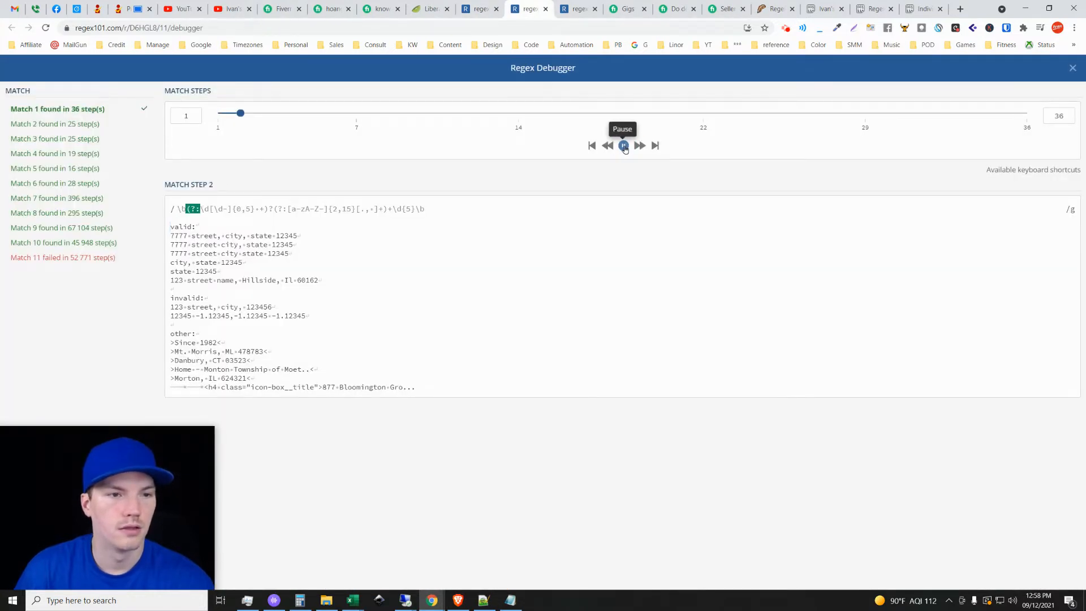
{"action": "left_click", "coordinate": [623, 145]}
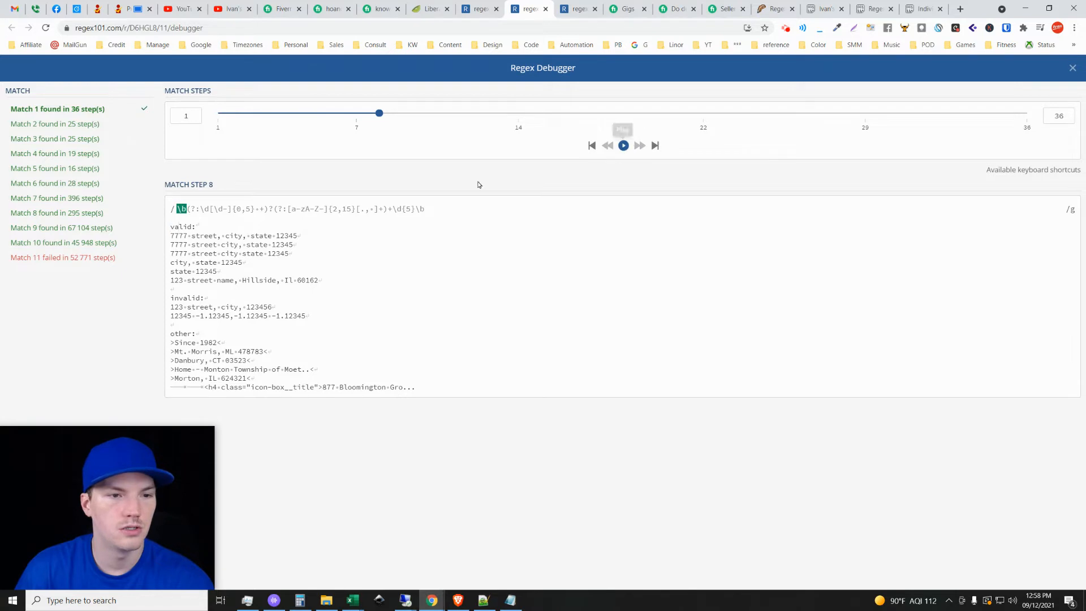
{"action": "left_click_drag", "start_coordinate": [379, 113], "coordinate": [138, 131]}
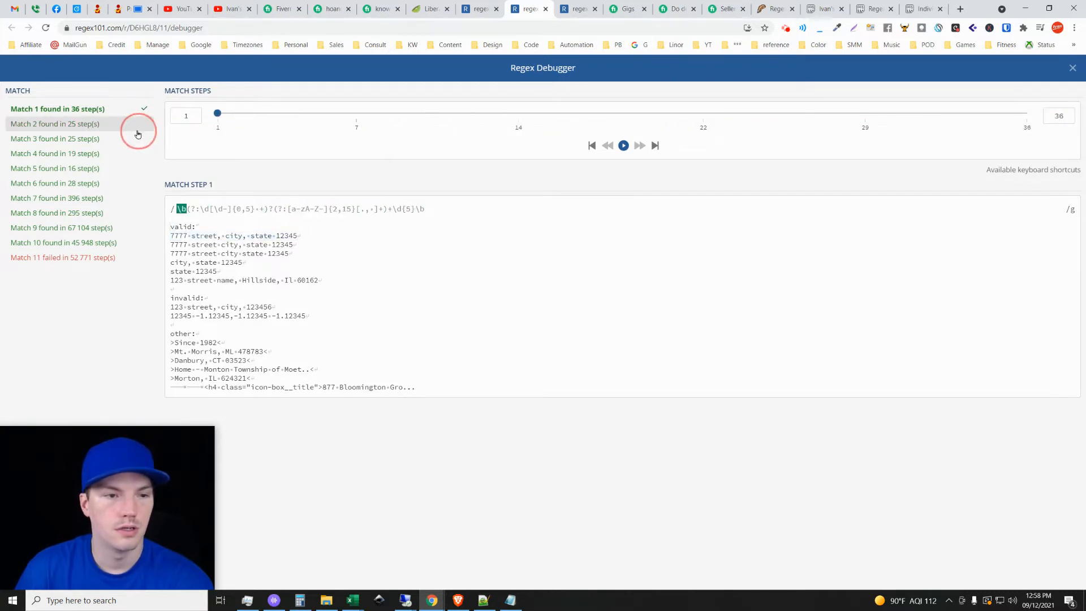
{"action": "left_click", "coordinate": [439, 175]}
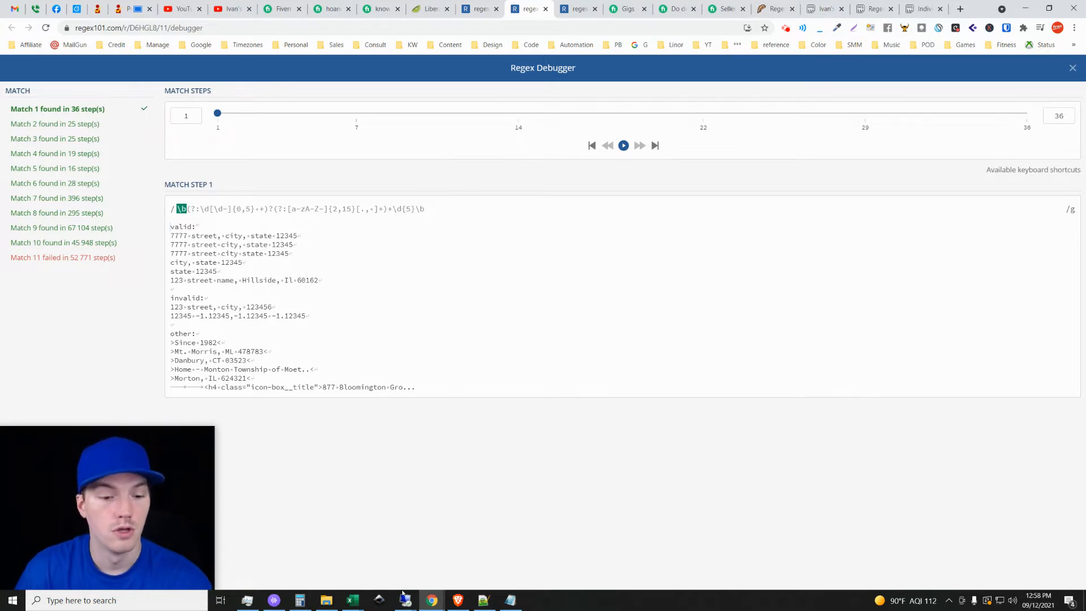
Return to the red-server remote desktop, close the definition editor, and set the custom crawler to use the "test" definition.
{"action": "mouse_move", "coordinate": [405, 597]}
{"action": "left_click", "coordinate": [564, 563]}
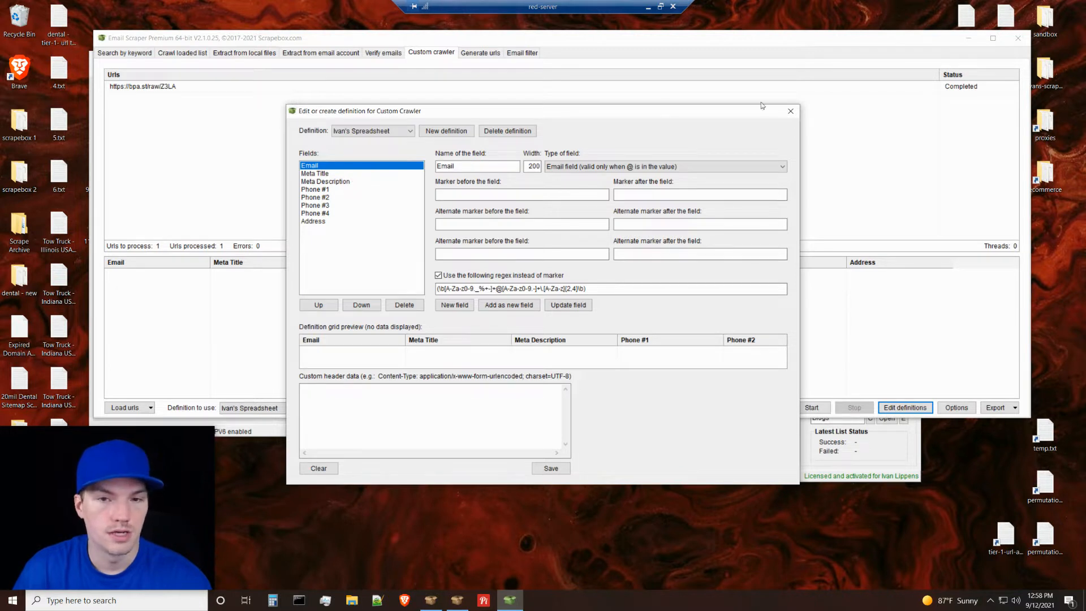
{"action": "left_click", "coordinate": [790, 112]}
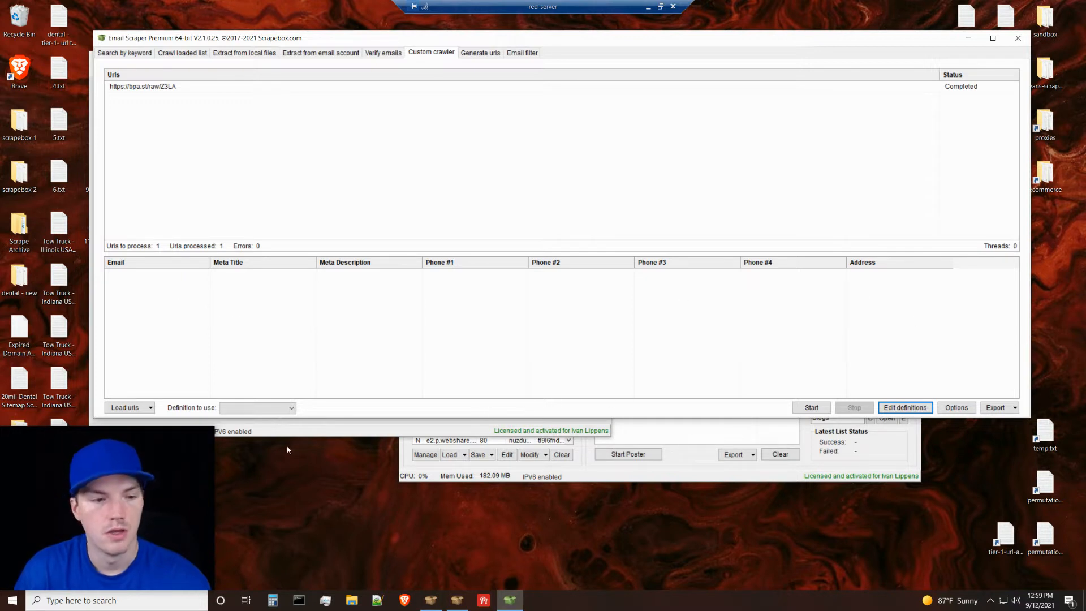
{"action": "left_click", "coordinate": [273, 408]}
{"action": "left_click", "coordinate": [253, 443]}
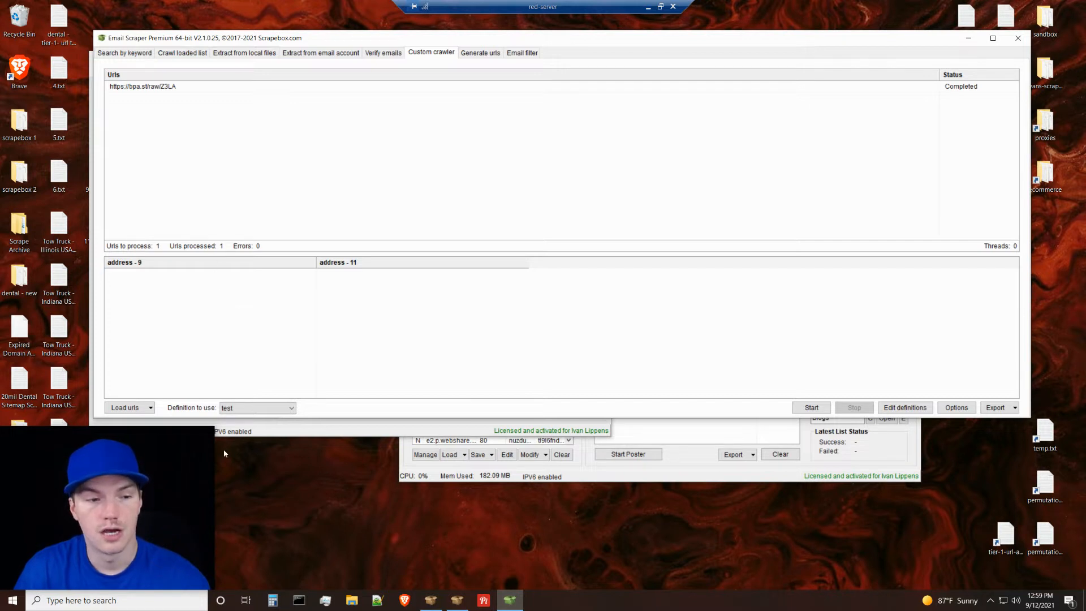
Switch to the browser and view the "Regex Test for /9 and /11 from BPA.ST URLs" paste on Pastebin.
{"action": "left_click", "coordinate": [648, 7]}
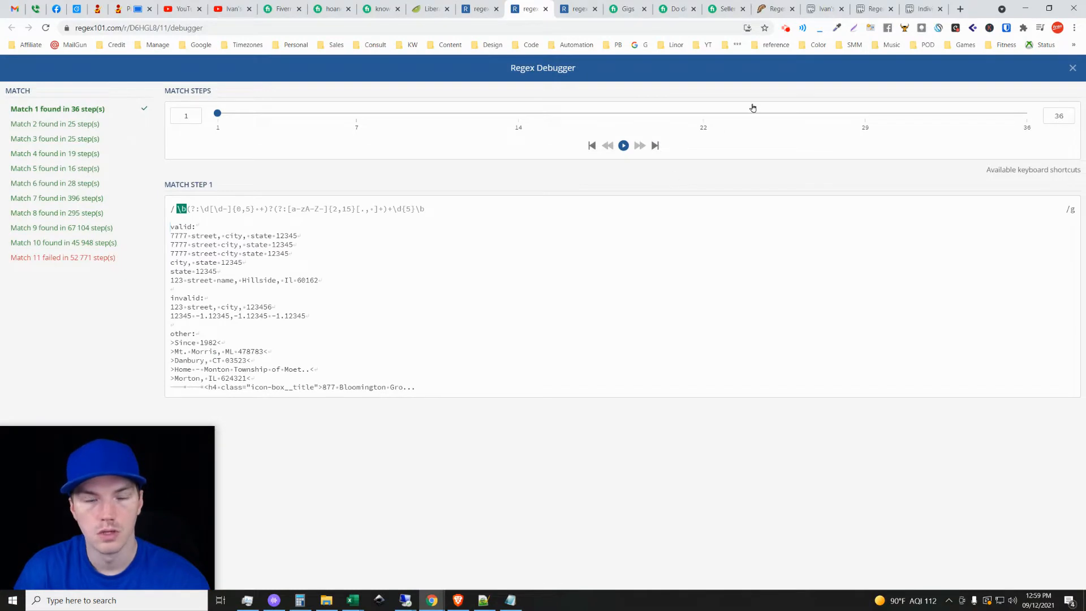
{"action": "left_click", "coordinate": [873, 6]}
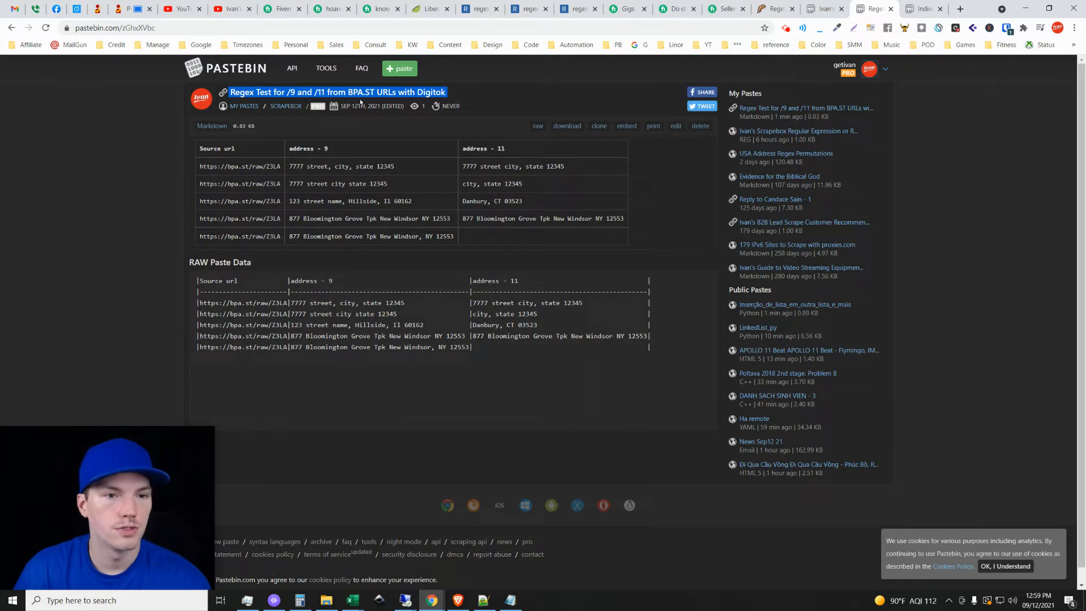
{"action": "left_click", "coordinate": [664, 219]}
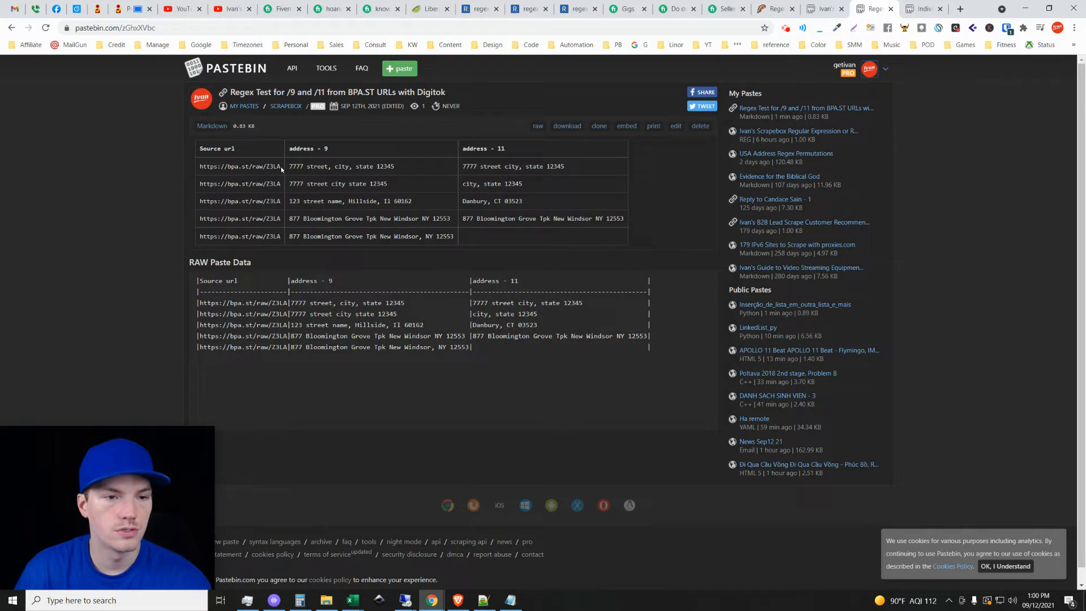
{"action": "left_click_drag", "start_coordinate": [279, 165], "coordinate": [195, 172]}
{"action": "triple_click", "coordinate": [223, 166]}
{"action": "key", "text": "ctrl+c"}
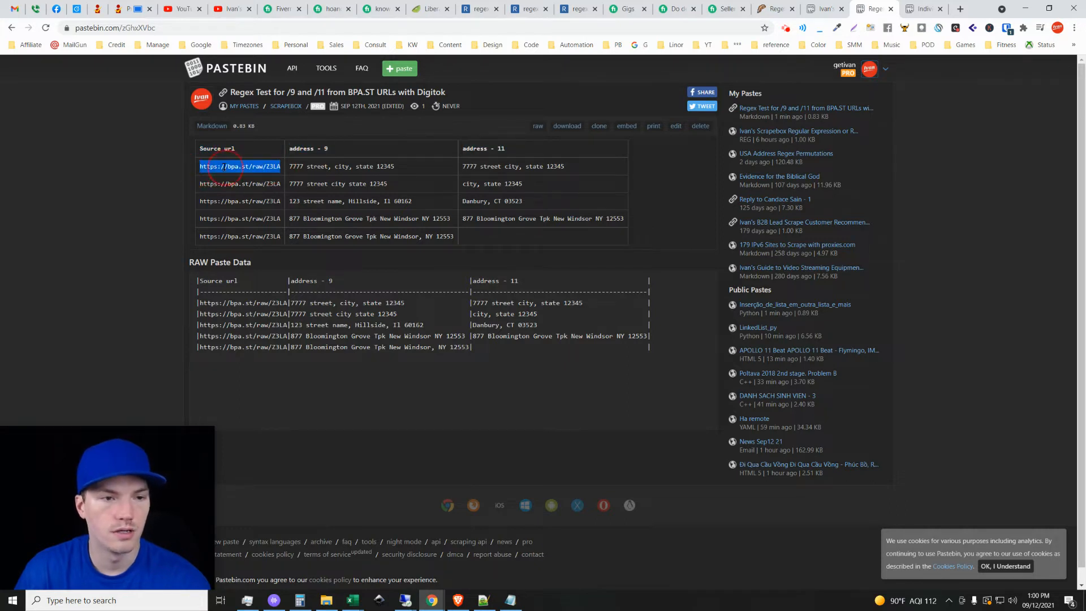
{"action": "left_click", "coordinate": [960, 10]}
{"action": "key", "text": "ctrl+v"}
{"action": "key", "text": "Return"}
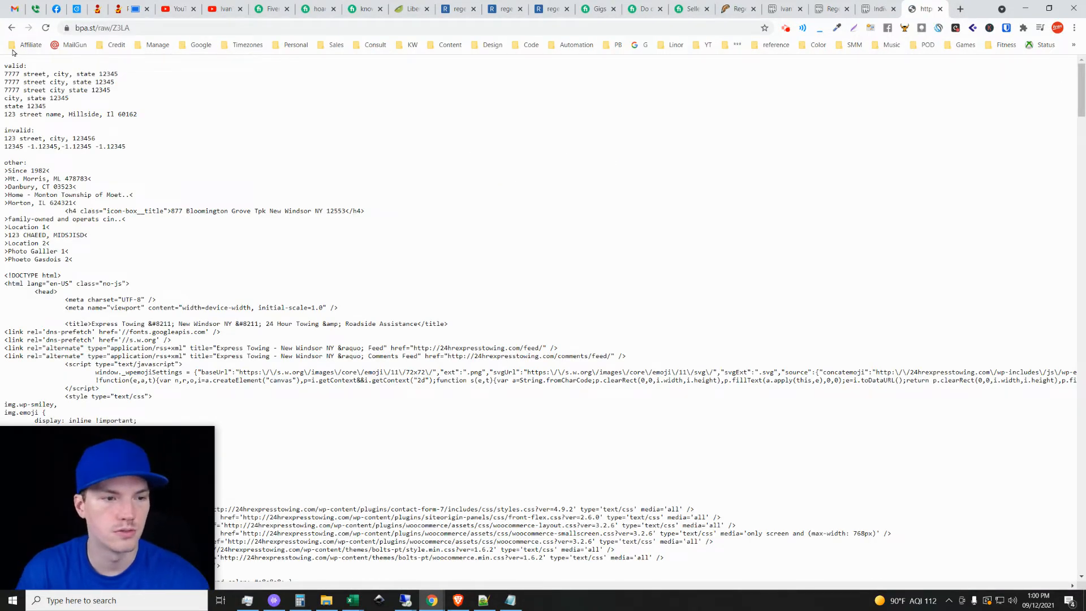
{"action": "scroll", "coordinate": [430, 442], "scroll_direction": "down", "scroll_amount": 8}
{"action": "scroll", "coordinate": [382, 443], "scroll_direction": "up", "scroll_amount": 10}
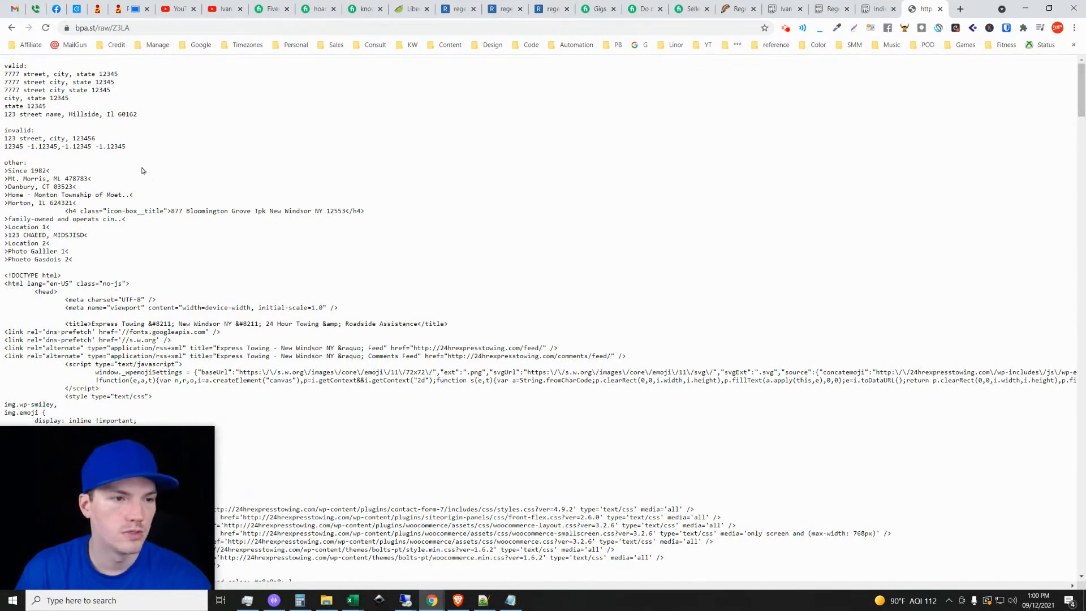
{"action": "left_click_drag", "start_coordinate": [5, 66], "coordinate": [199, 264]}
{"action": "left_click", "coordinate": [167, 144]}
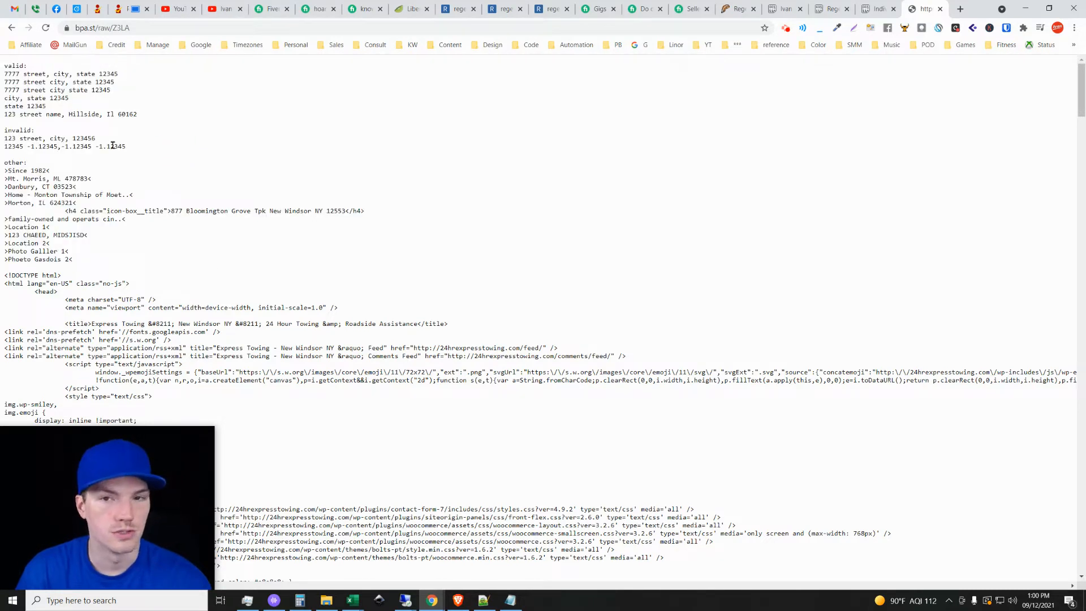
Open the "USA Address Regex Permutations" paste in its own browser tab from the Scrapebox regular expression paste.
{"action": "left_click", "coordinate": [784, 5]}
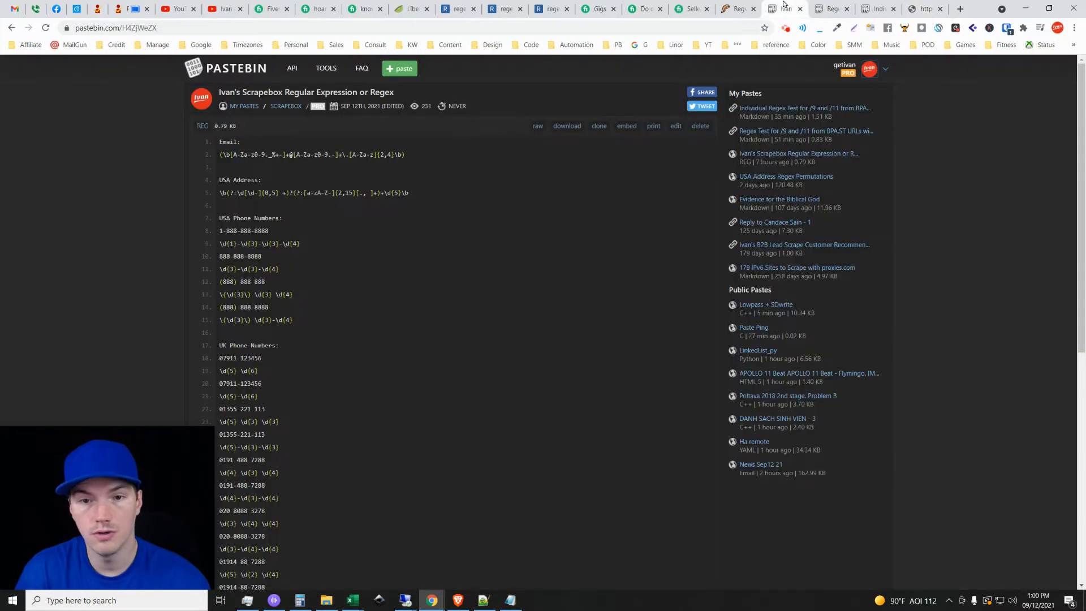
{"action": "middle_click", "coordinate": [788, 177]}
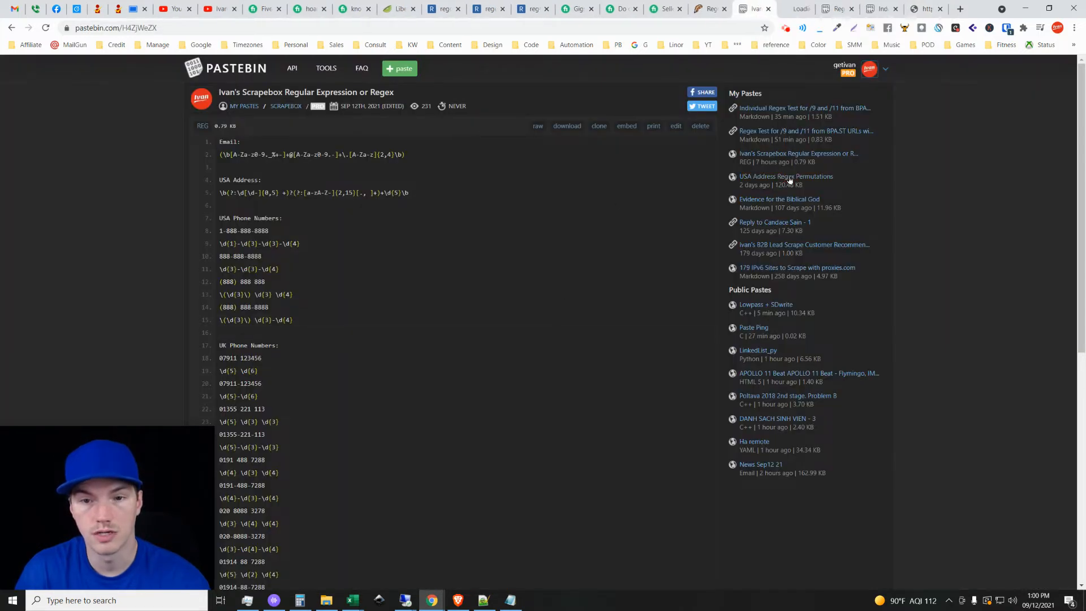
{"action": "left_click", "coordinate": [795, 8]}
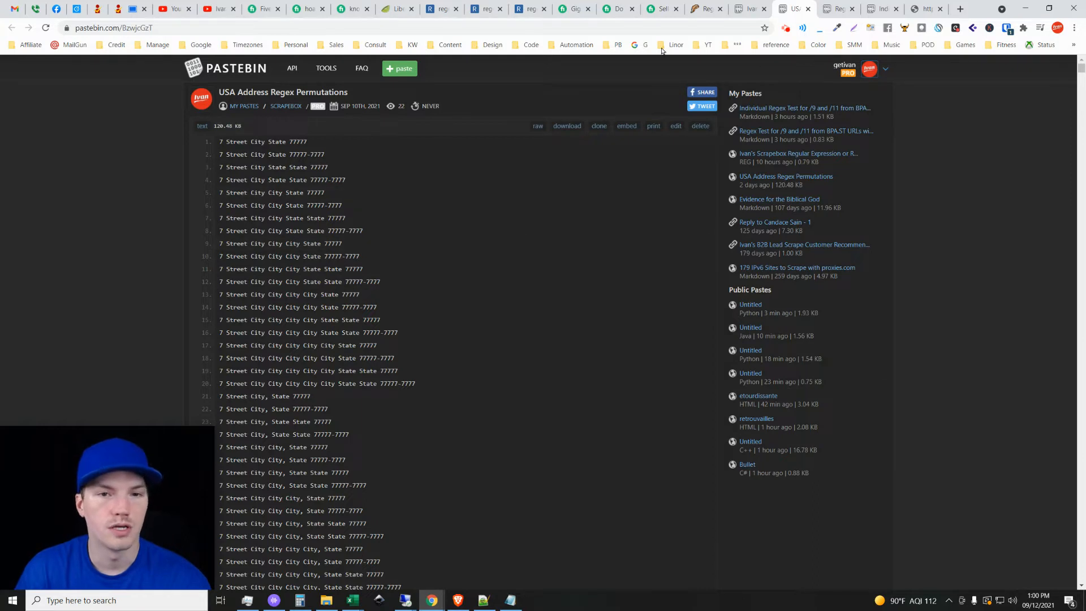
Open the bookmarked Keyword Multiplier tool in a new browser tab and switch to it.
{"action": "left_click", "coordinate": [414, 45]}
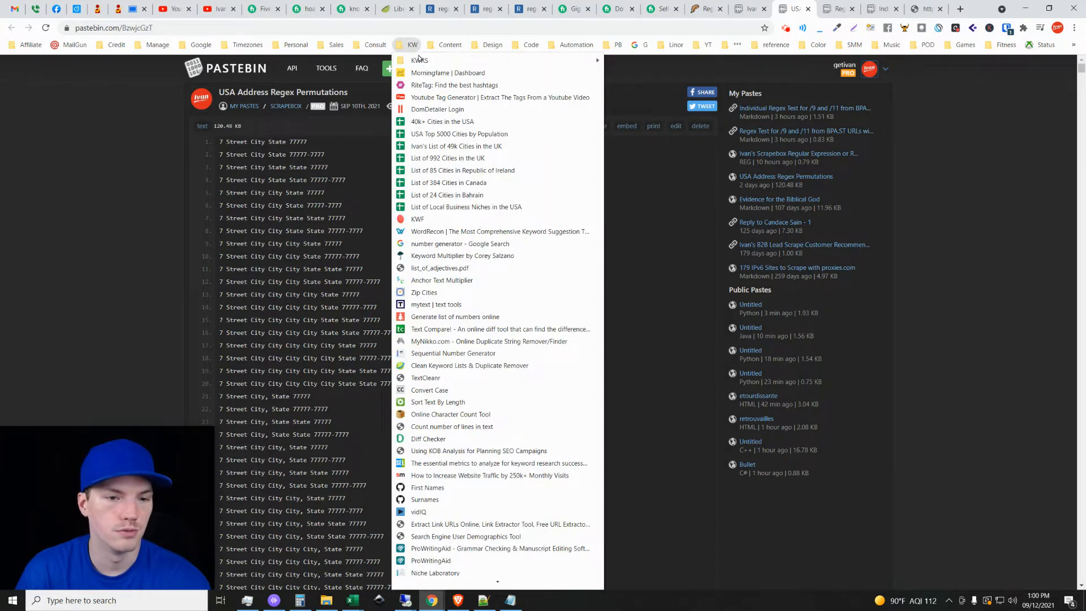
{"action": "middle_click", "coordinate": [451, 259]}
{"action": "left_click", "coordinate": [636, 200]}
{"action": "left_click", "coordinate": [928, 8]}
Examine the Keyword Multiplier's successive list input boxes and close the tool's page.
{"action": "scroll", "coordinate": [362, 281], "scroll_direction": "down", "scroll_amount": 1}
{"action": "scroll", "coordinate": [97, 213], "scroll_direction": "down", "scroll_amount": 1}
{"action": "scroll", "coordinate": [97, 335], "scroll_direction": "down", "scroll_amount": 2}
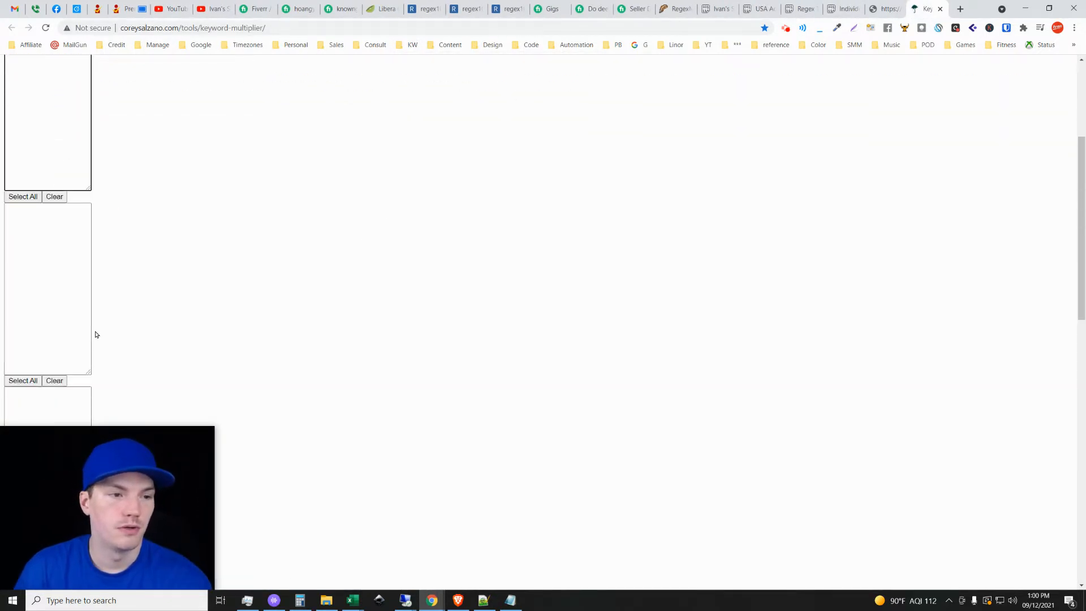
{"action": "left_click", "coordinate": [53, 340]}
{"action": "scroll", "coordinate": [44, 150], "scroll_direction": "down", "scroll_amount": 2}
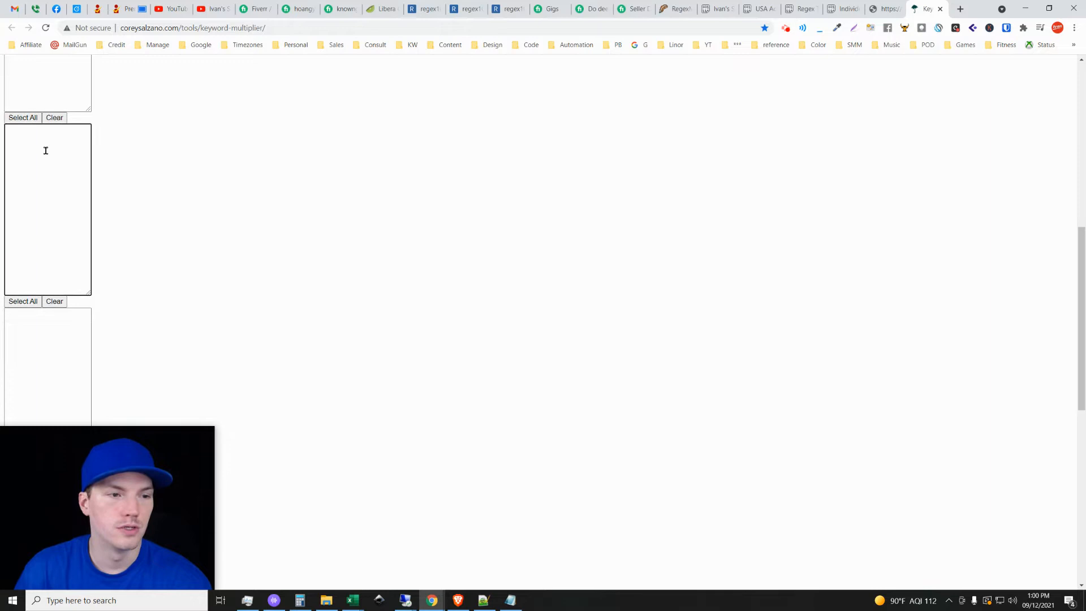
{"action": "scroll", "coordinate": [83, 339], "scroll_direction": "up", "scroll_amount": 4}
{"action": "scroll", "coordinate": [83, 333], "scroll_direction": "up", "scroll_amount": 5}
{"action": "left_click", "coordinate": [56, 316]}
{"action": "scroll", "coordinate": [121, 352], "scroll_direction": "down", "scroll_amount": 4}
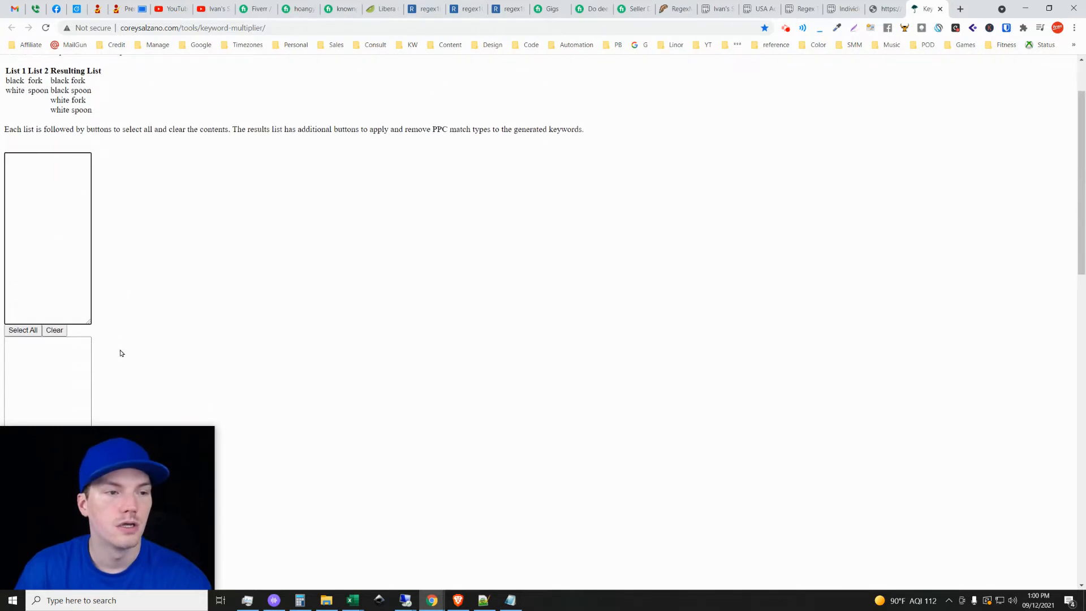
{"action": "left_click", "coordinate": [41, 255]}
{"action": "scroll", "coordinate": [40, 255], "scroll_direction": "down", "scroll_amount": 4}
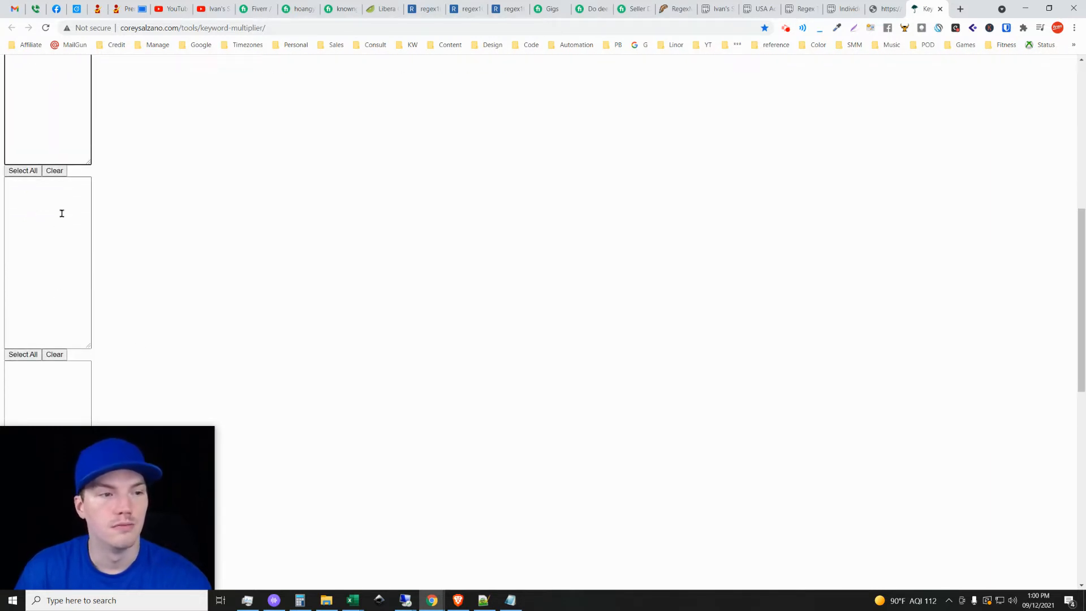
{"action": "scroll", "coordinate": [61, 213], "scroll_direction": "down", "scroll_amount": 1}
{"action": "left_click", "coordinate": [58, 196]}
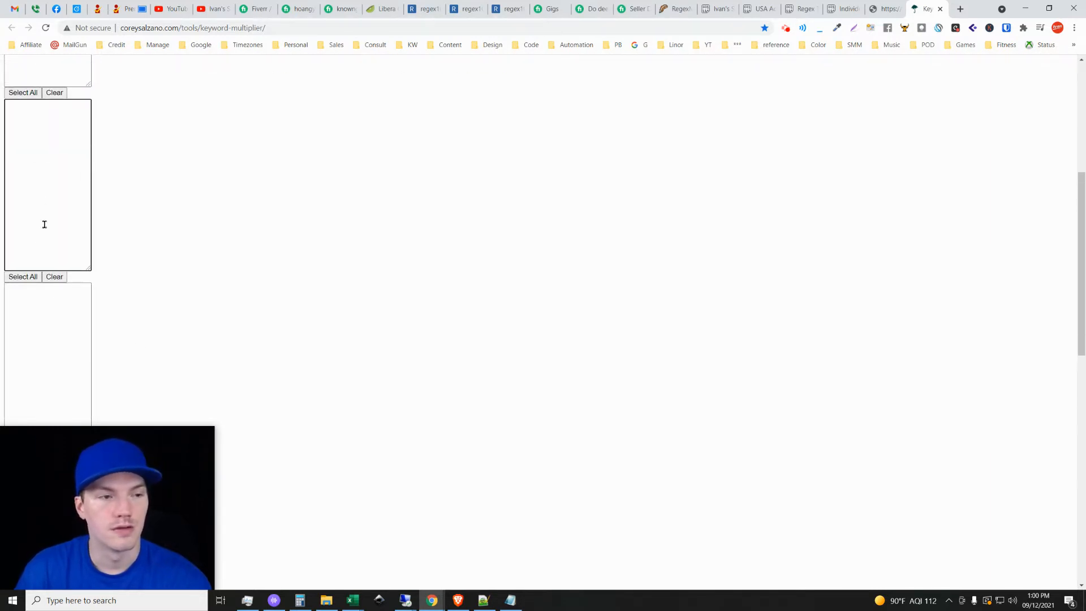
{"action": "scroll", "coordinate": [104, 300], "scroll_direction": "down", "scroll_amount": 3}
{"action": "left_click", "coordinate": [63, 201]}
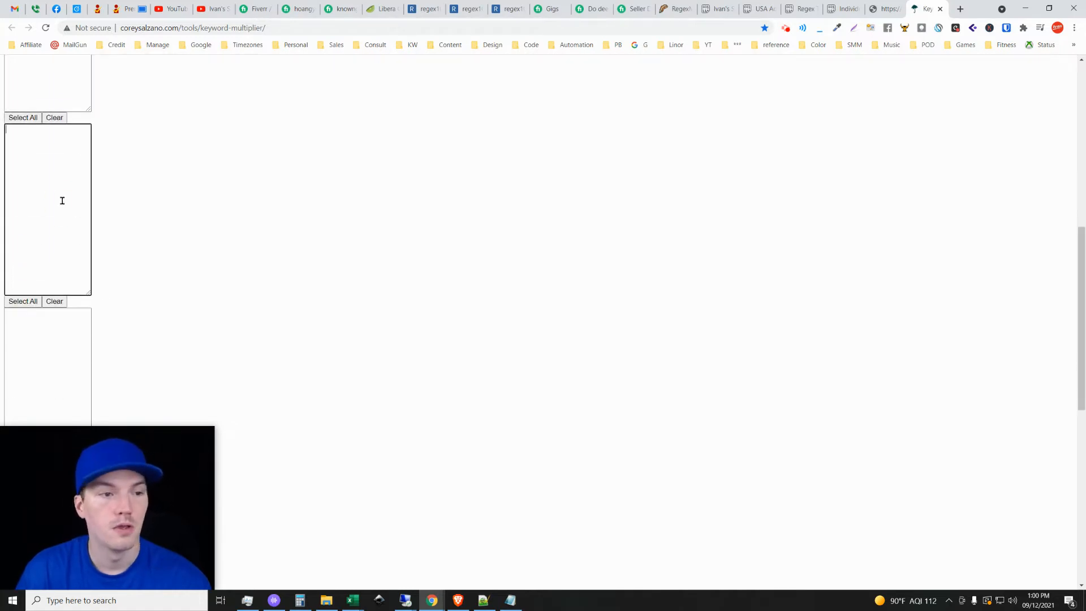
{"action": "scroll", "coordinate": [87, 223], "scroll_direction": "down", "scroll_amount": 2}
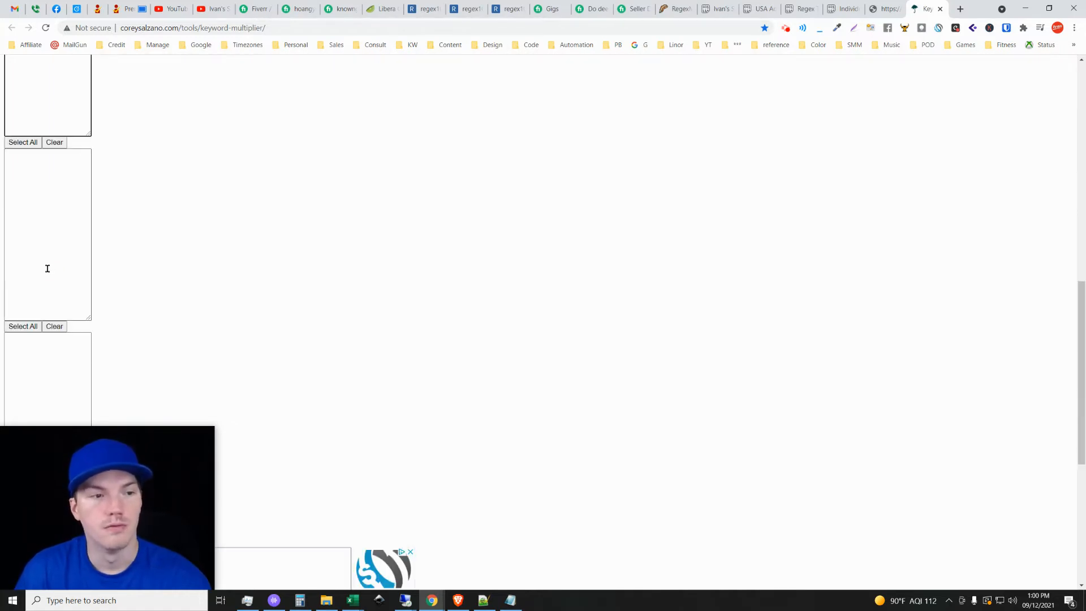
{"action": "left_click", "coordinate": [71, 255]}
{"action": "scroll", "coordinate": [135, 342], "scroll_direction": "up", "scroll_amount": 4}
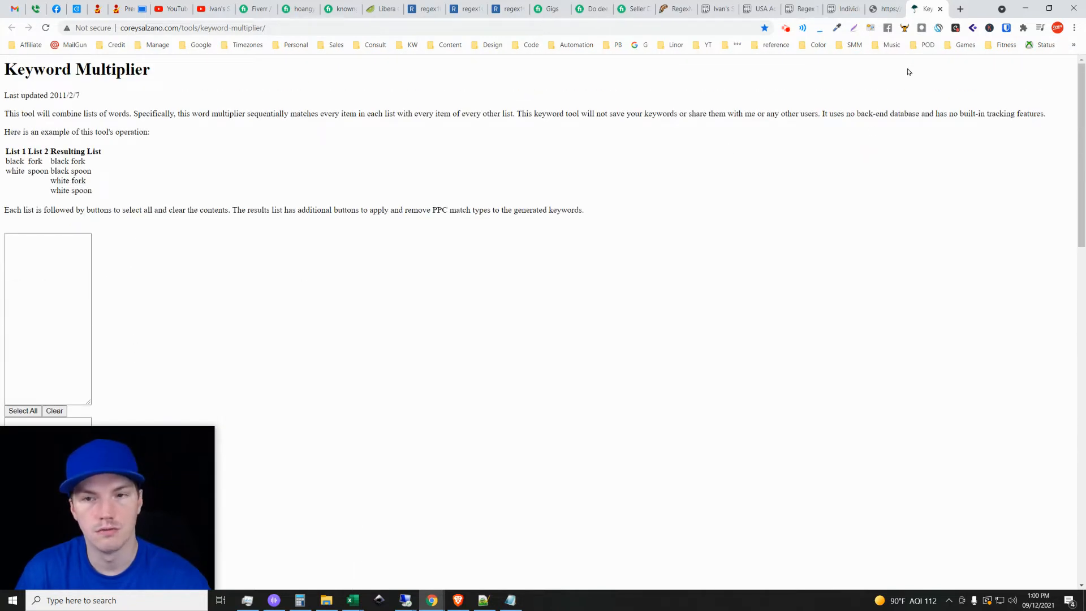
{"action": "left_click", "coordinate": [939, 10]}
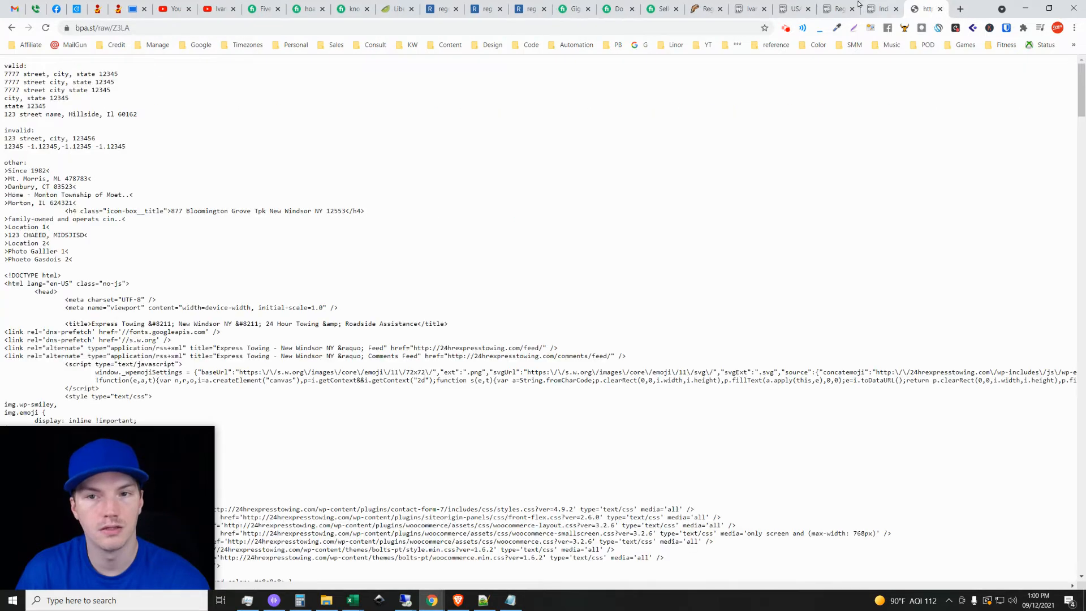
Return to the USA Address Regex Permutations paste and examine the list down to its last entries and back to the start.
{"action": "left_click", "coordinate": [794, 7]}
{"action": "left_click_drag", "start_coordinate": [1081, 69], "coordinate": [1081, 580]}
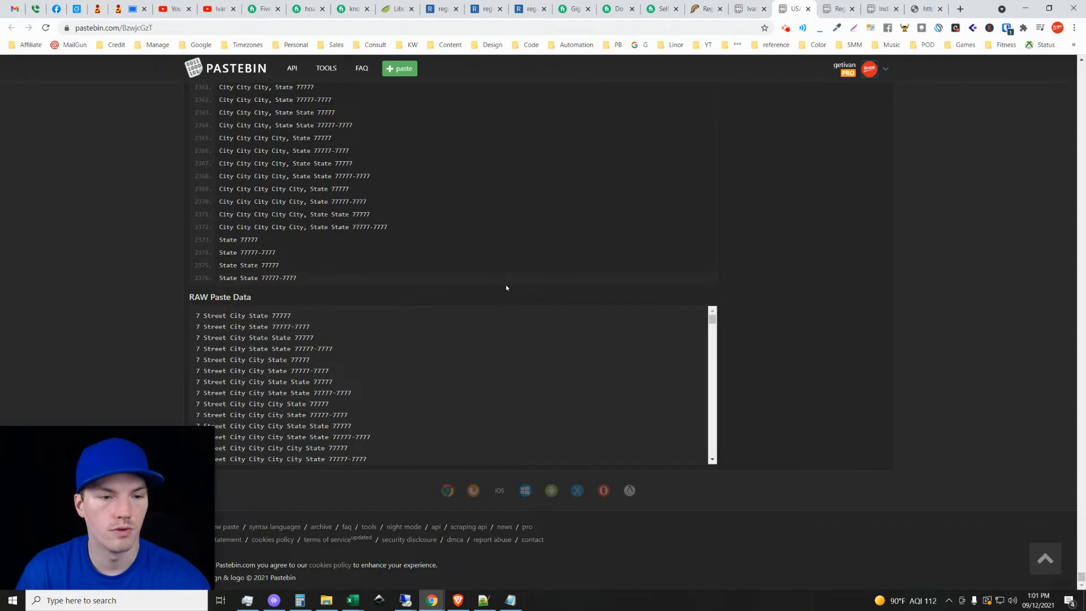
{"action": "scroll", "coordinate": [506, 288], "scroll_direction": "up", "scroll_amount": 5}
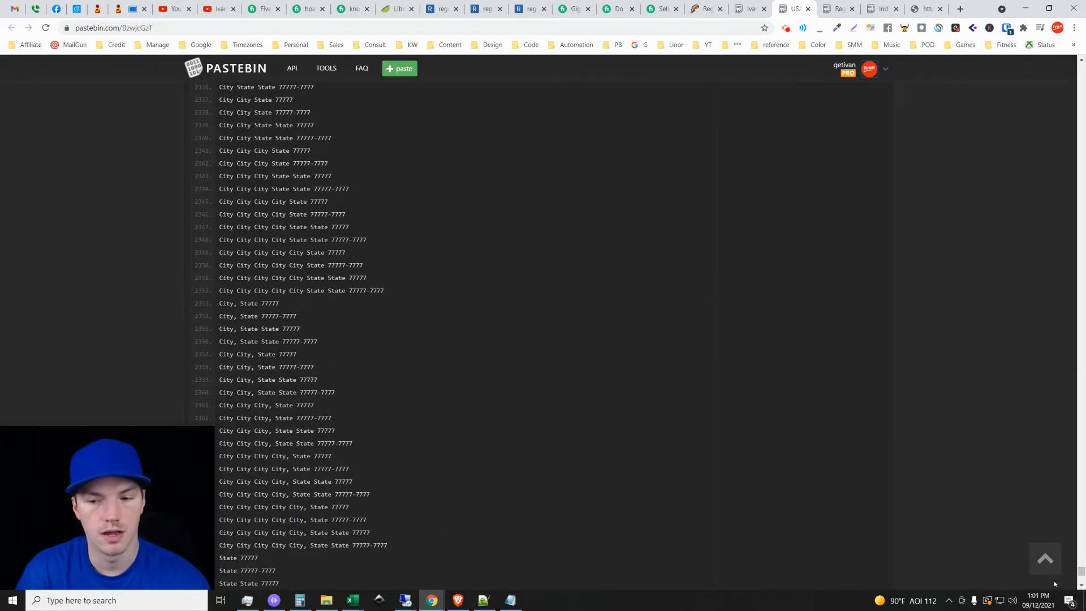
{"action": "left_click_drag", "start_coordinate": [1081, 571], "coordinate": [1080, 59]}
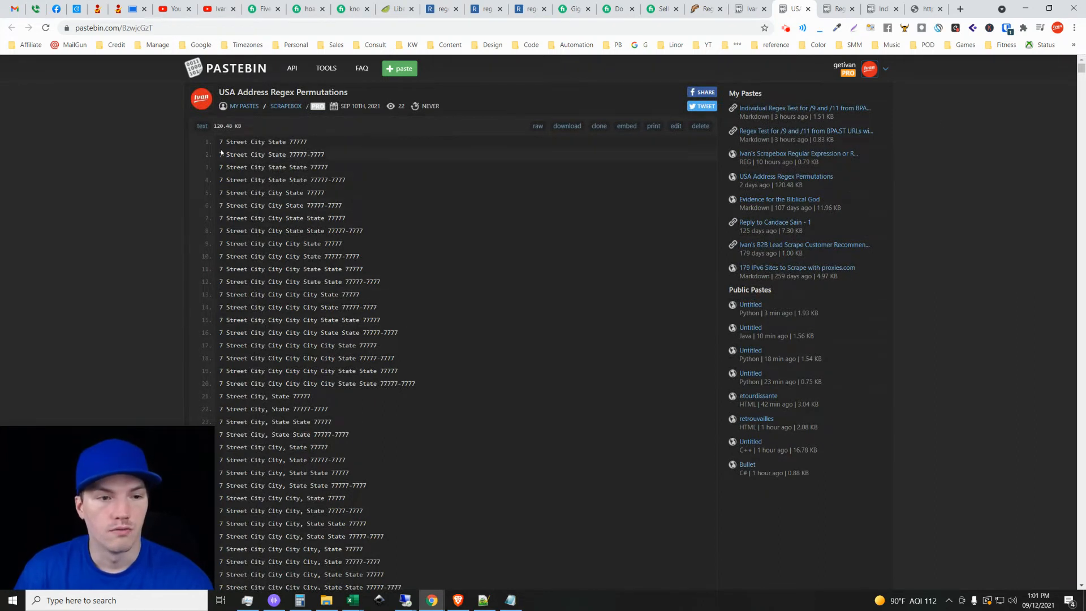
Highlight the first two permutations in turn, "7 Street City State 77777" and "7 Street City State 77777-7777", to compare their ZIP formats.
{"action": "left_click_drag", "start_coordinate": [220, 139], "coordinate": [290, 142]}
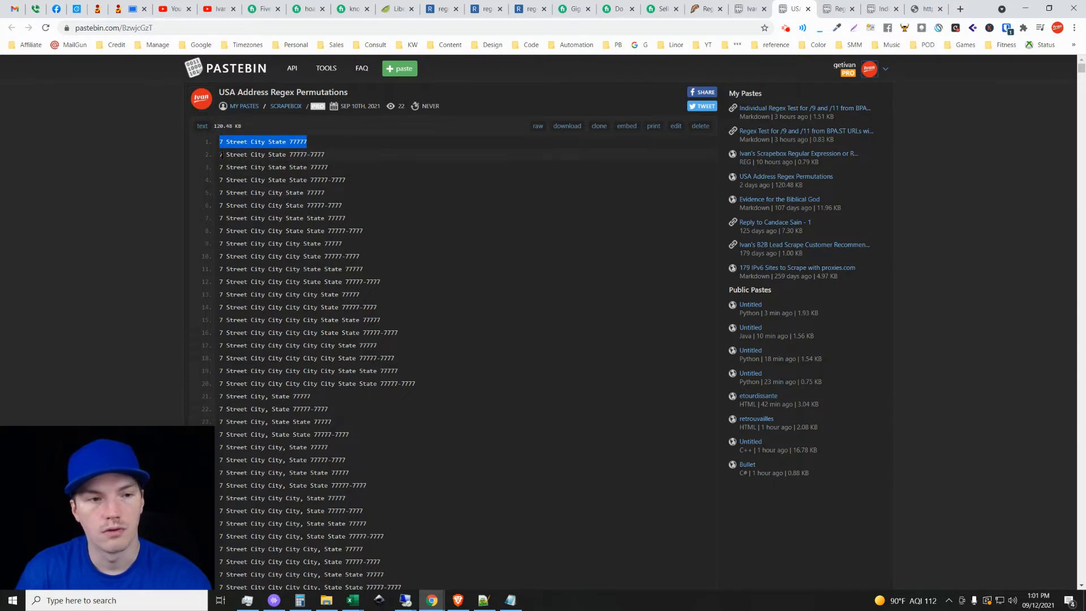
{"action": "left_click_drag", "start_coordinate": [221, 155], "coordinate": [345, 153]}
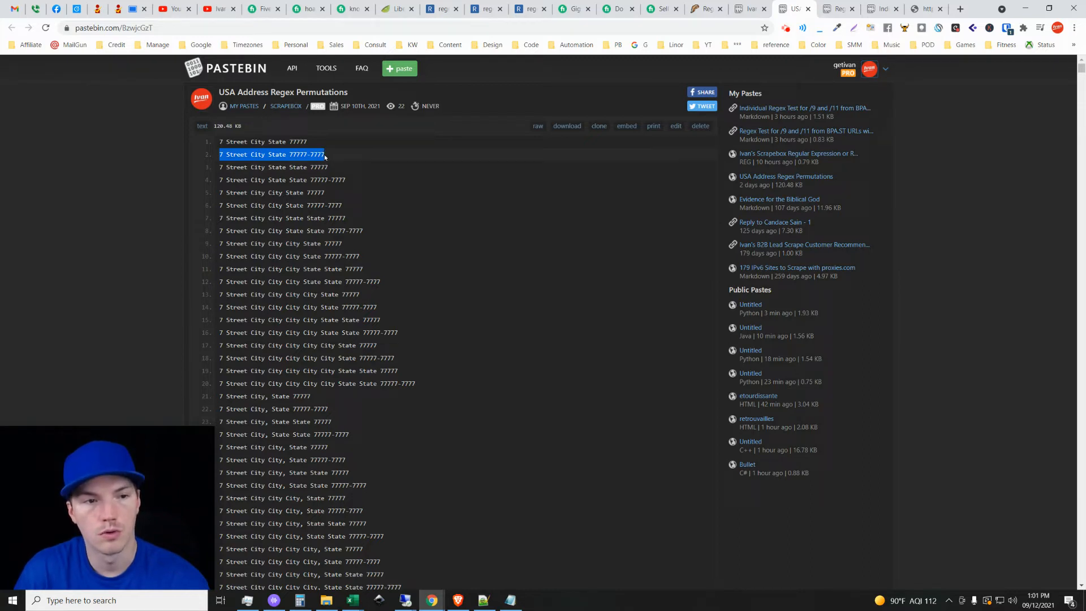
{"action": "left_click", "coordinate": [328, 156]}
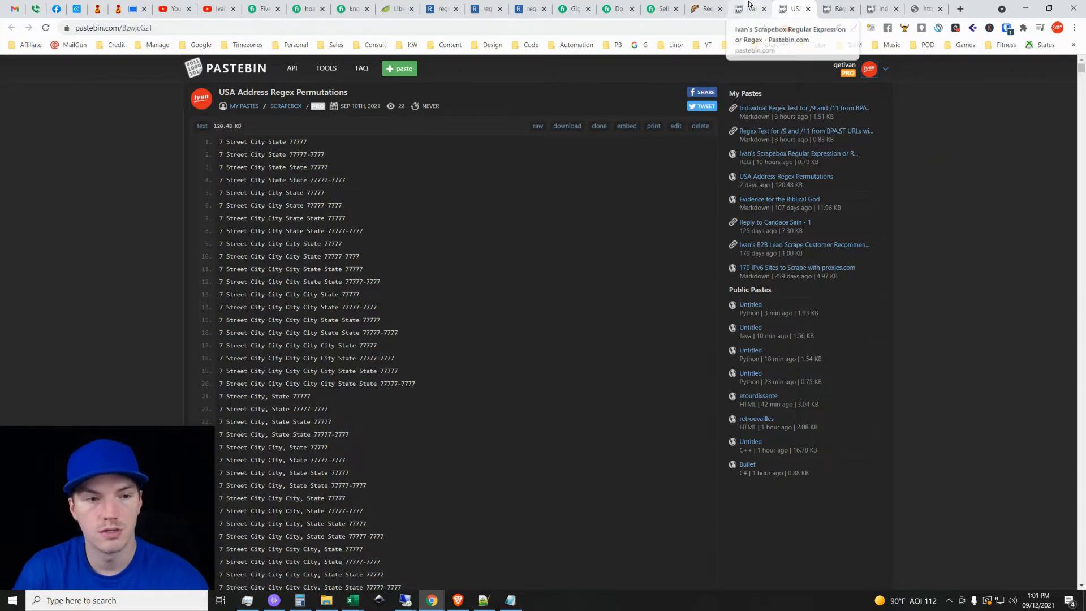
Highlight the whole first permutation and its "City State 77777" and "State 77777" portions to review the address parts.
{"action": "left_click_drag", "start_coordinate": [221, 142], "coordinate": [318, 142]}
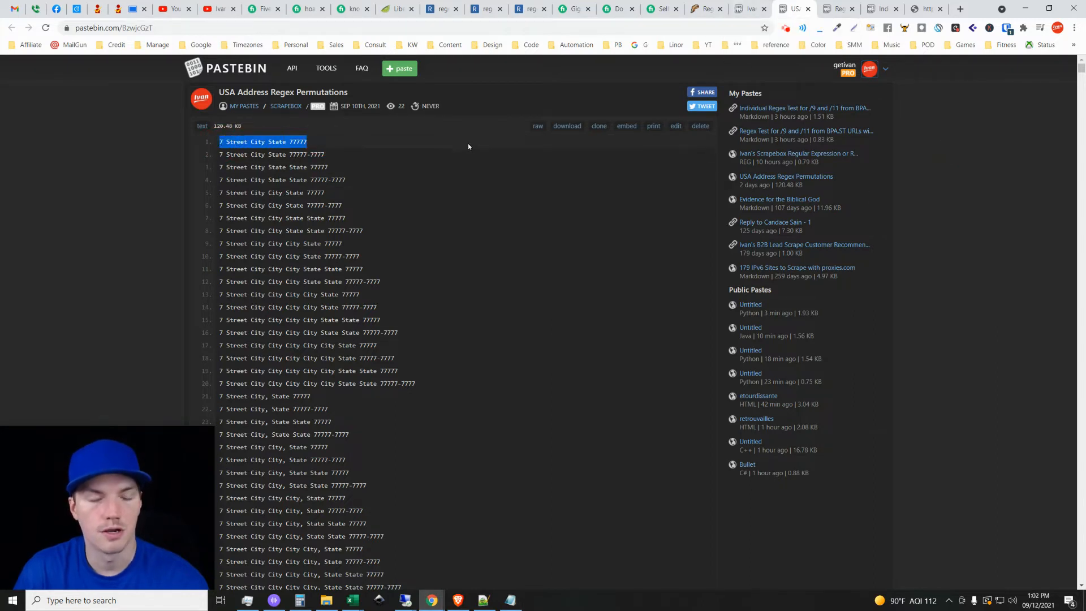
{"action": "left_click", "coordinate": [221, 140]}
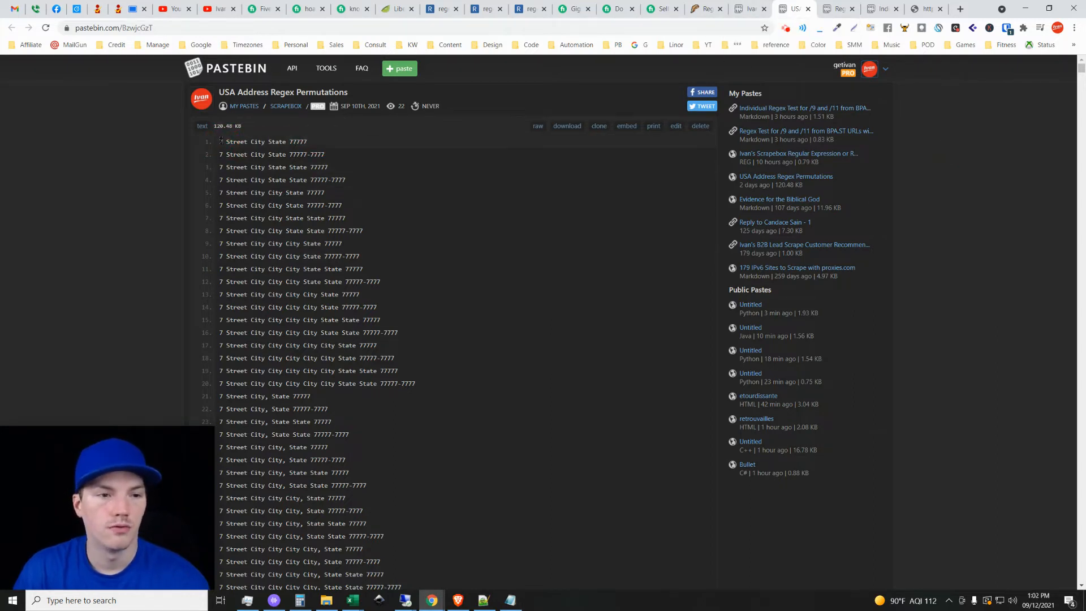
{"action": "left_click_drag", "start_coordinate": [221, 141], "coordinate": [324, 146]}
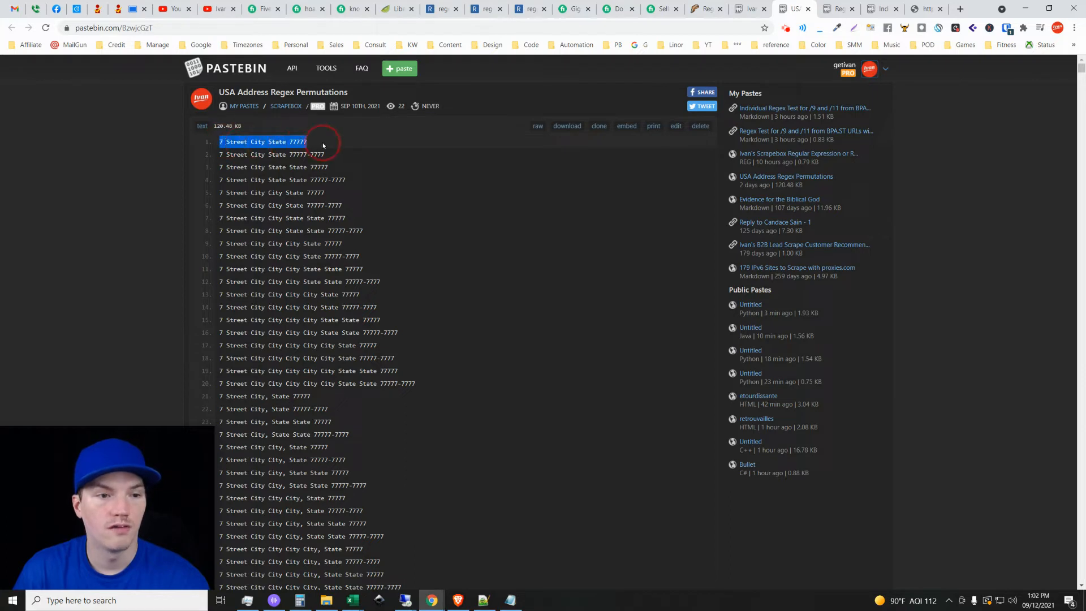
{"action": "left_click", "coordinate": [222, 141]}
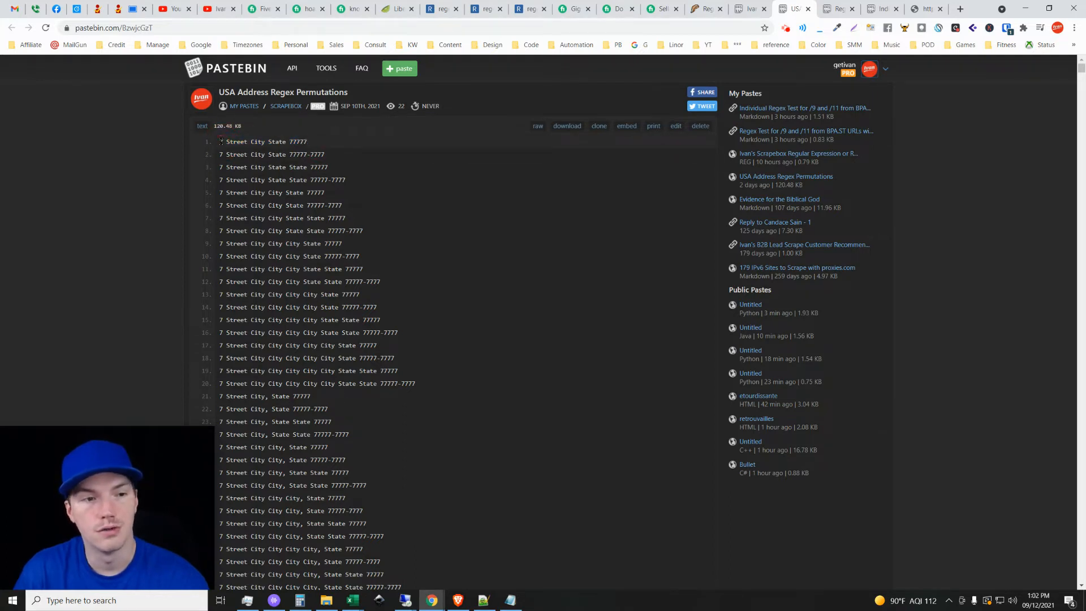
{"action": "left_click_drag", "start_coordinate": [251, 142], "coordinate": [315, 142]}
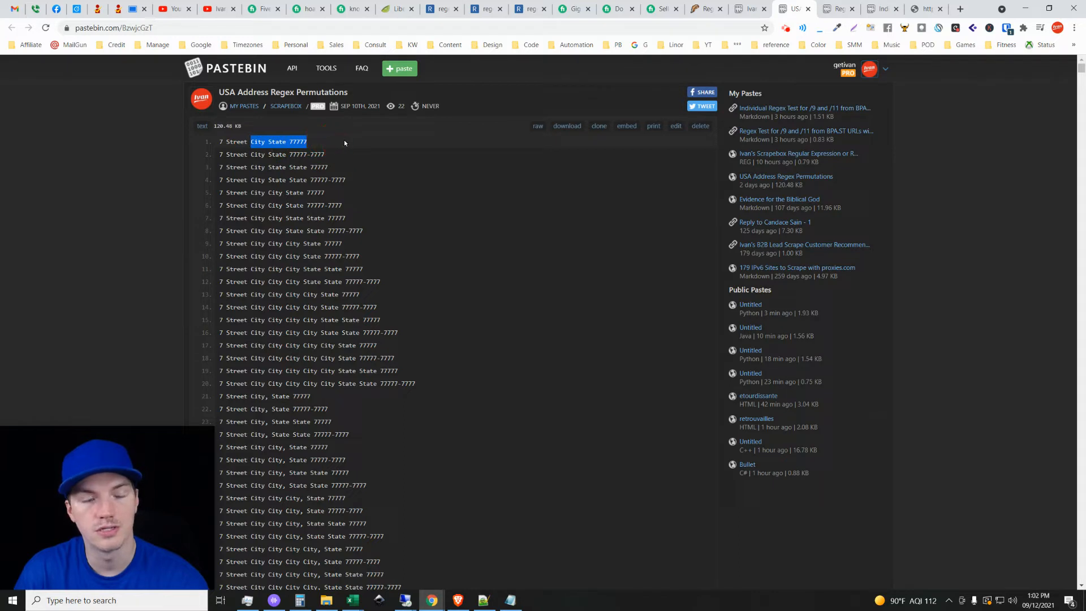
{"action": "left_click_drag", "start_coordinate": [268, 141], "coordinate": [353, 142]}
{"action": "left_click", "coordinate": [284, 153]}
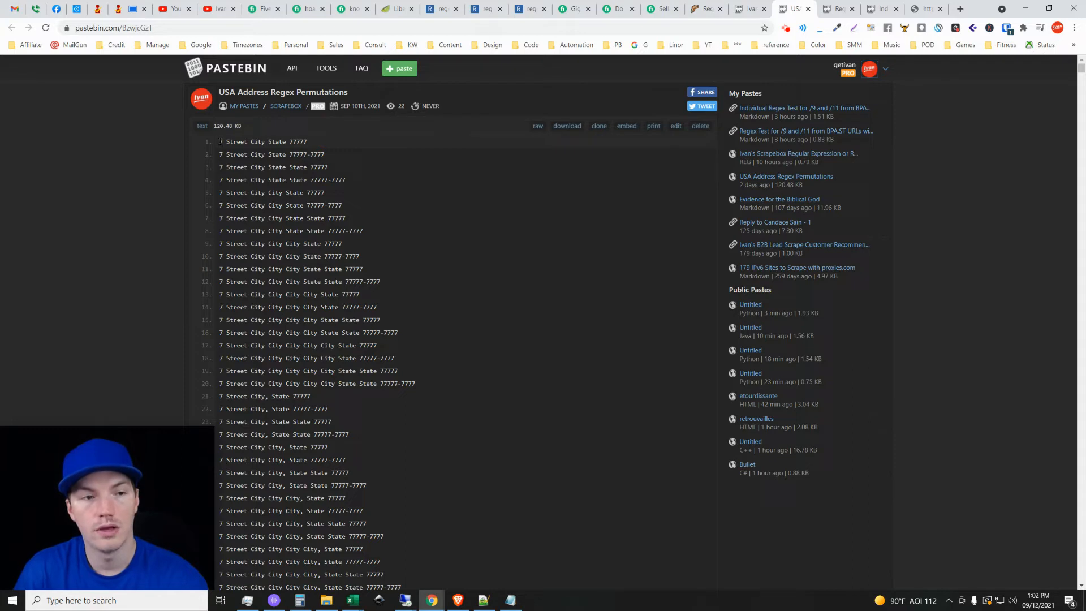
Highlight the full first permutation and the "City State 77777-7777" portion of the second one for comparison.
{"action": "left_click_drag", "start_coordinate": [220, 141], "coordinate": [327, 143]}
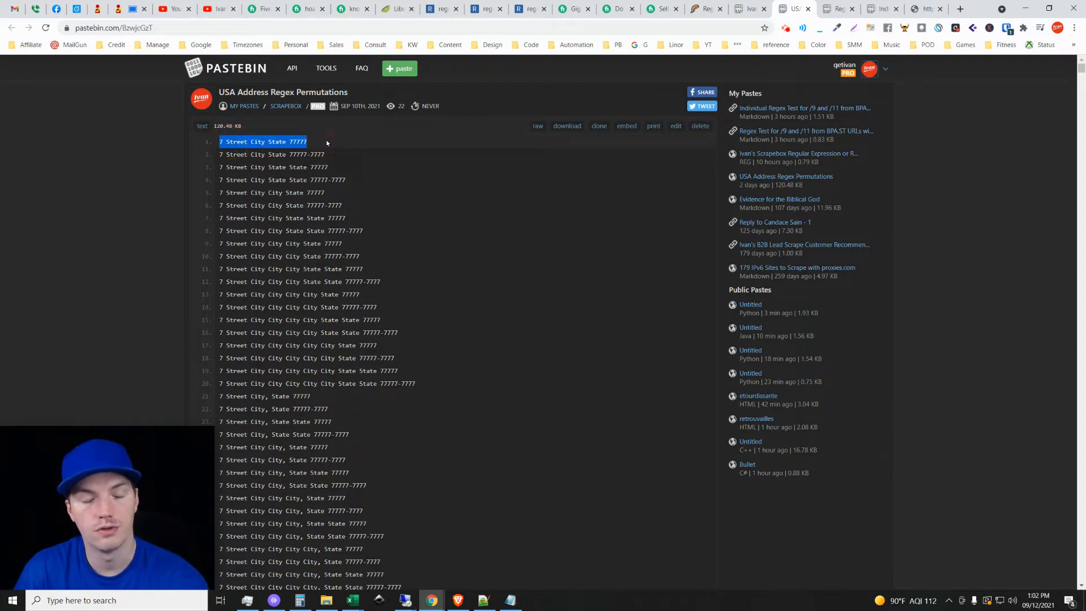
{"action": "left_click", "coordinate": [270, 154]}
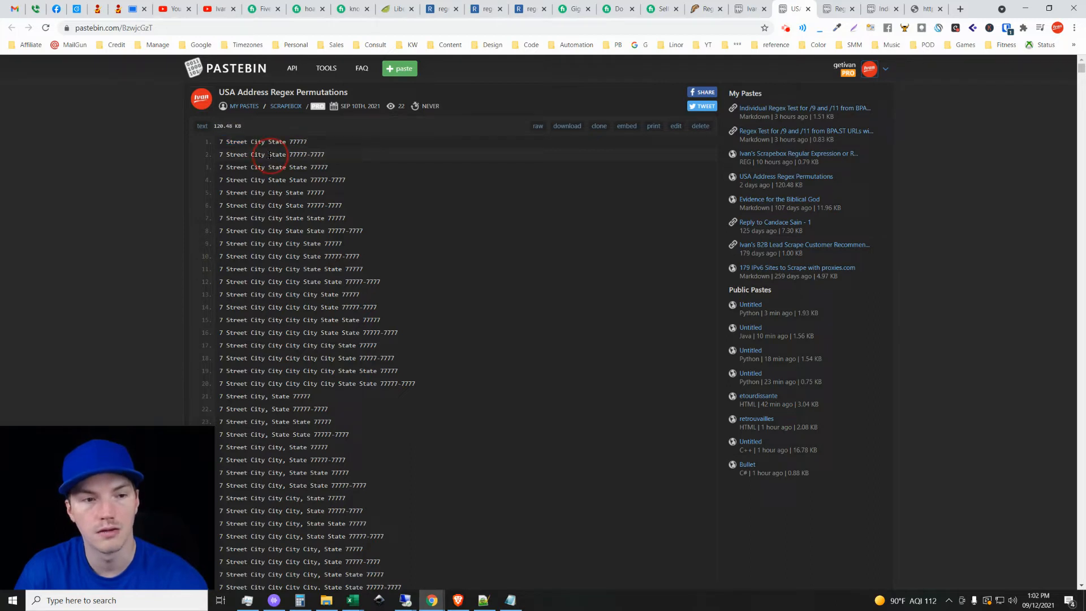
{"action": "left_click_drag", "start_coordinate": [252, 152], "coordinate": [328, 154]}
{"action": "left_click", "coordinate": [269, 154]}
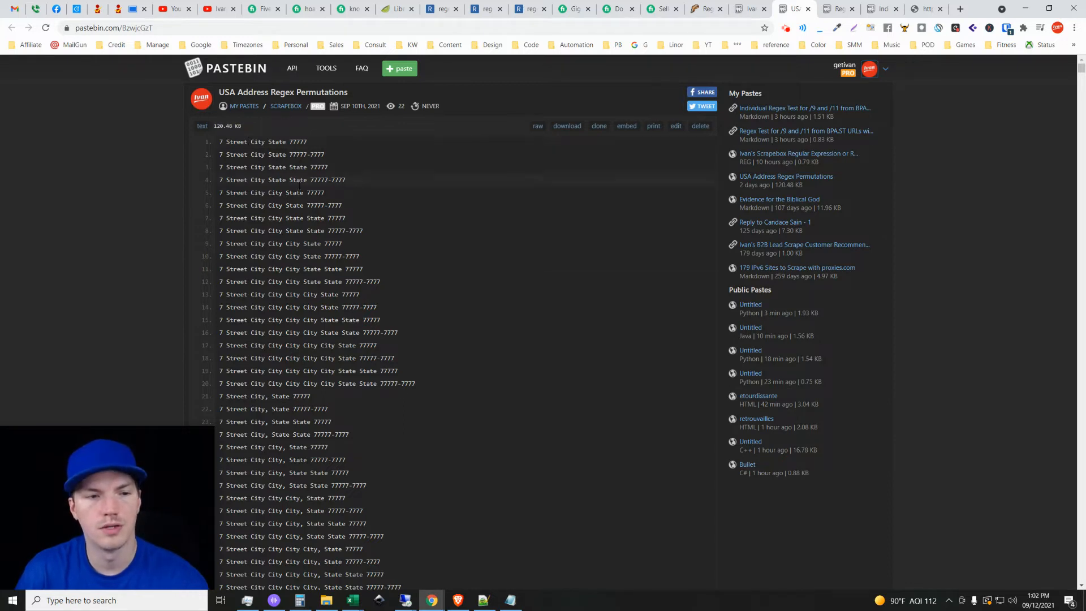
Look over the permutations with commas and repeated city, state and street words, and close the permutations paste.
{"action": "scroll", "coordinate": [350, 369], "scroll_direction": "down", "scroll_amount": 2}
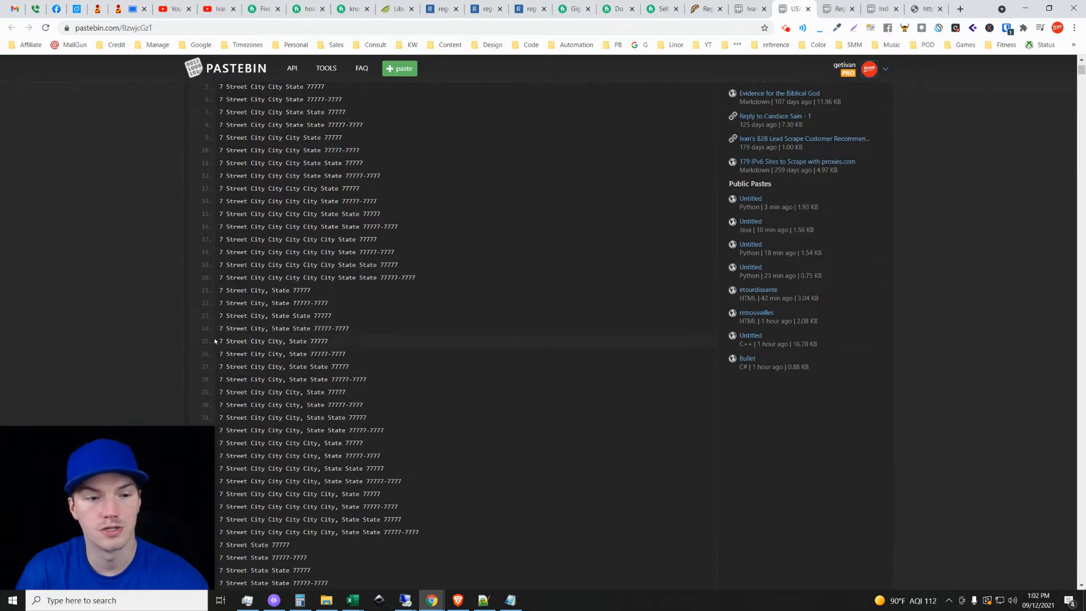
{"action": "scroll", "coordinate": [378, 419], "scroll_direction": "down", "scroll_amount": 5}
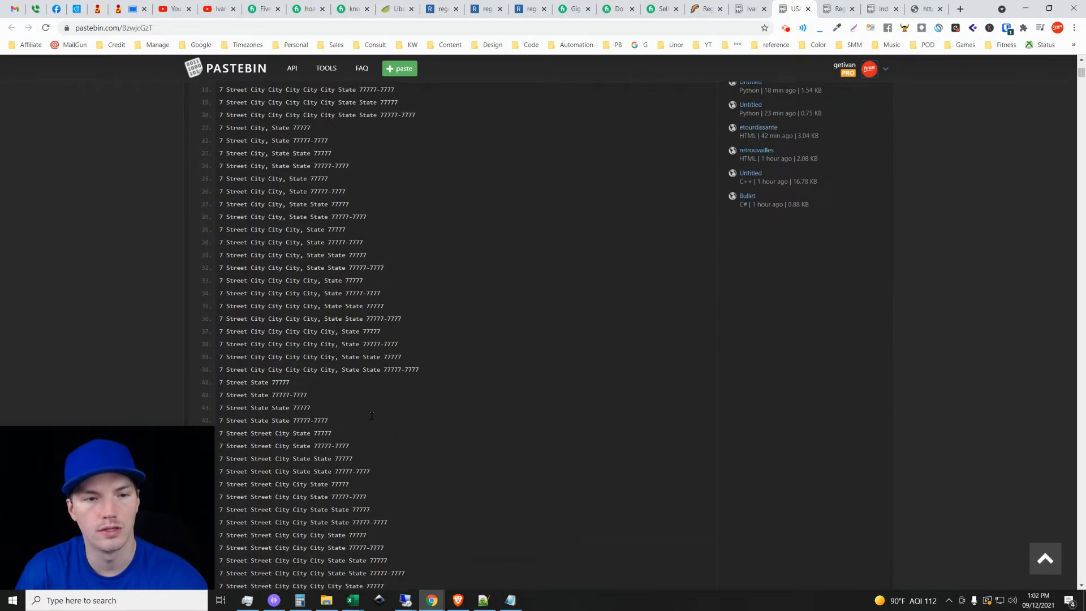
{"action": "scroll", "coordinate": [369, 418], "scroll_direction": "up", "scroll_amount": 7}
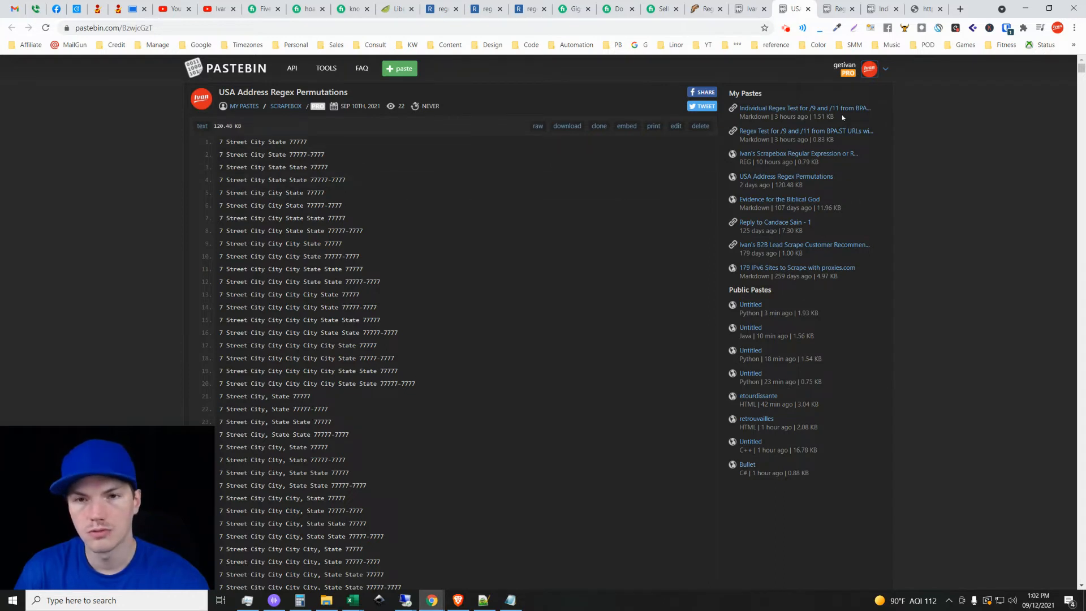
{"action": "left_click", "coordinate": [809, 10]}
View the address regex in regex101, return to the Scrapebox regex paste on Pastebin, and select its USA Address expression.
{"action": "left_click", "coordinate": [748, 8]}
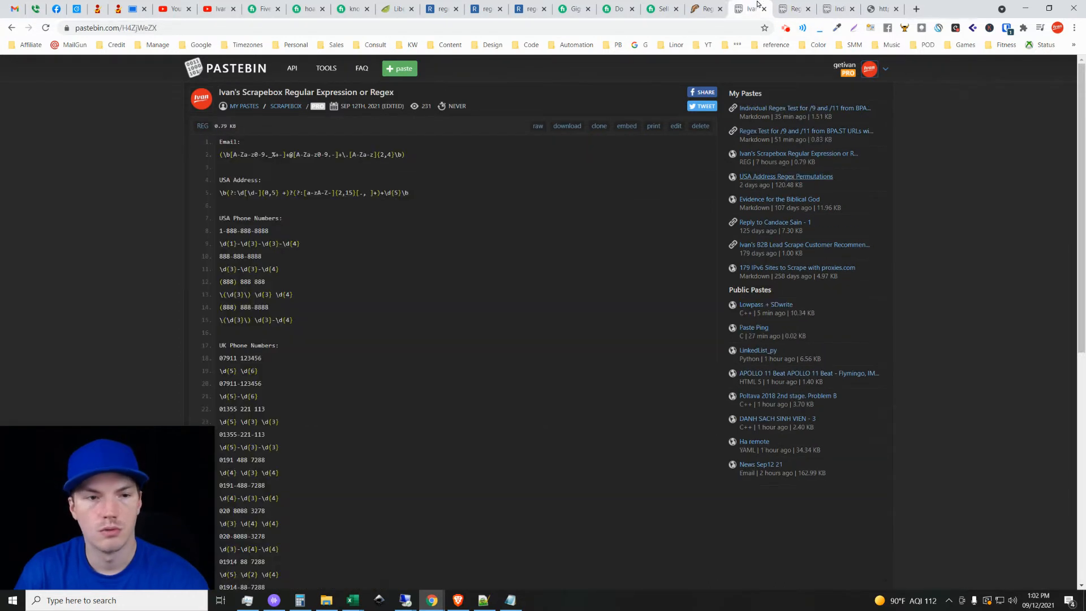
{"action": "left_click", "coordinate": [444, 6]}
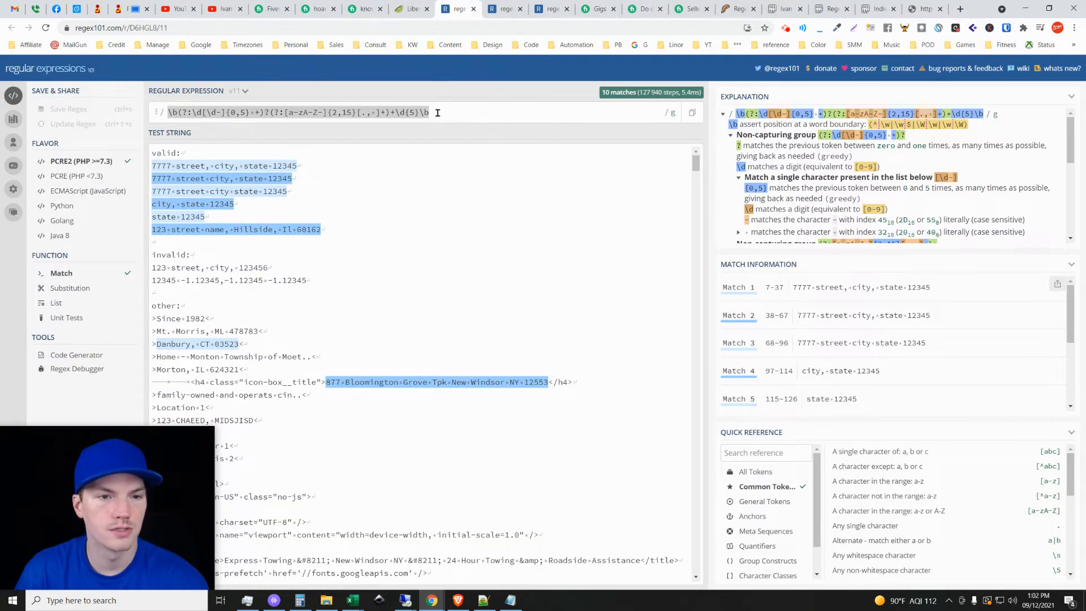
{"action": "left_click", "coordinate": [779, 7]}
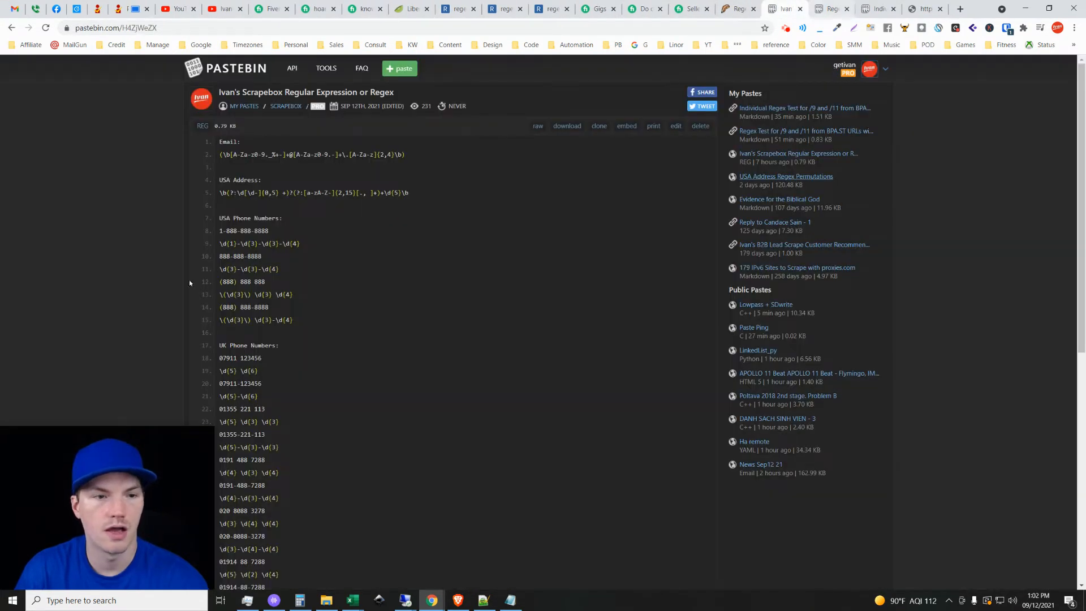
{"action": "triple_click", "coordinate": [300, 192]}
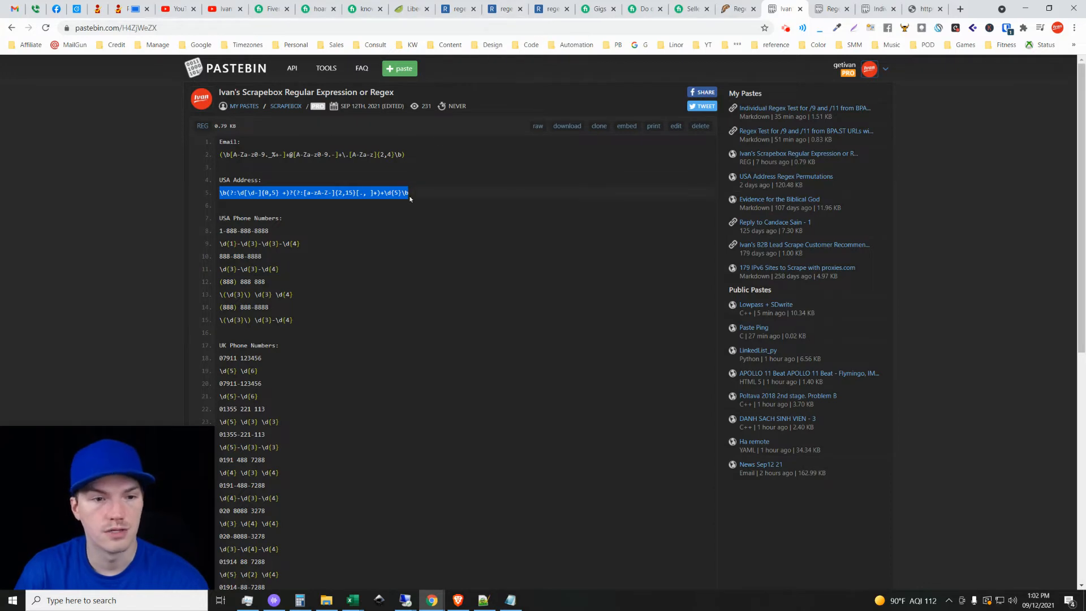
Return to the address regex in regex101, review the available regex flags, and close the flag list.
{"action": "left_click", "coordinate": [458, 6]}
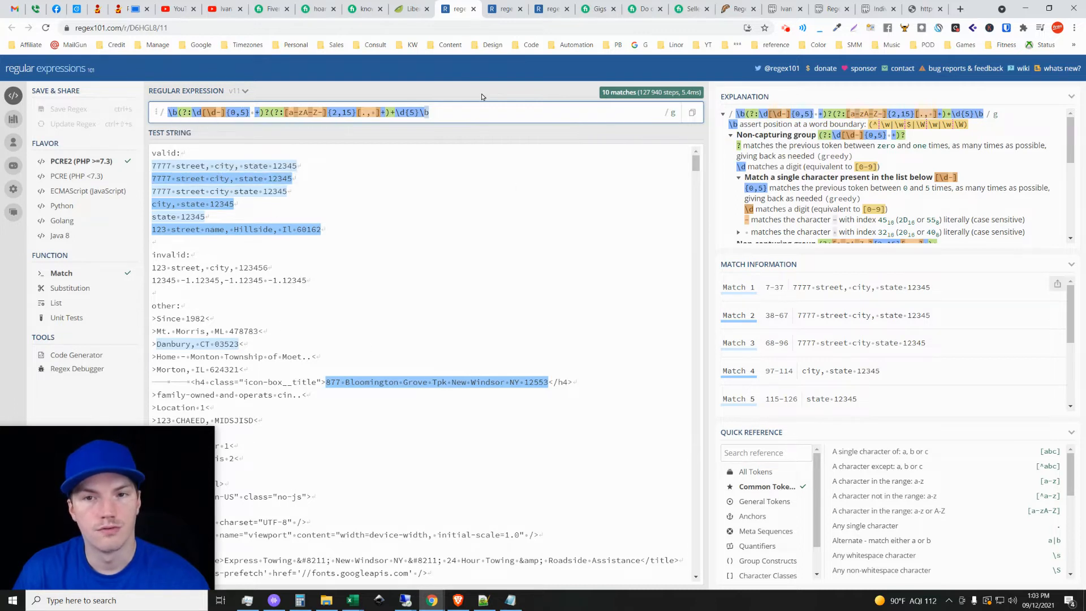
{"action": "left_click", "coordinate": [670, 118]}
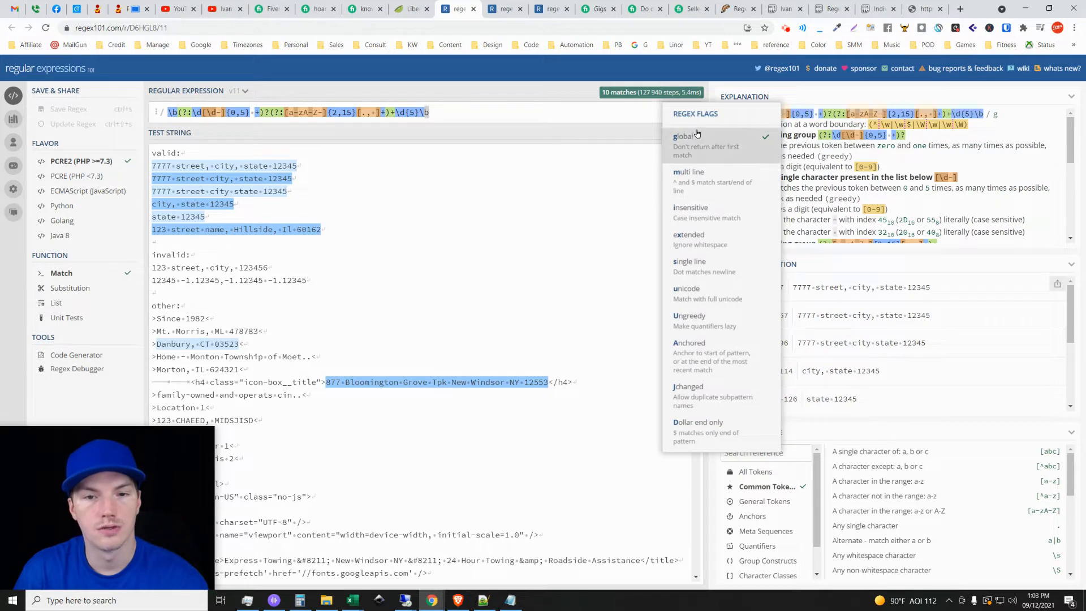
{"action": "left_click", "coordinate": [671, 113]}
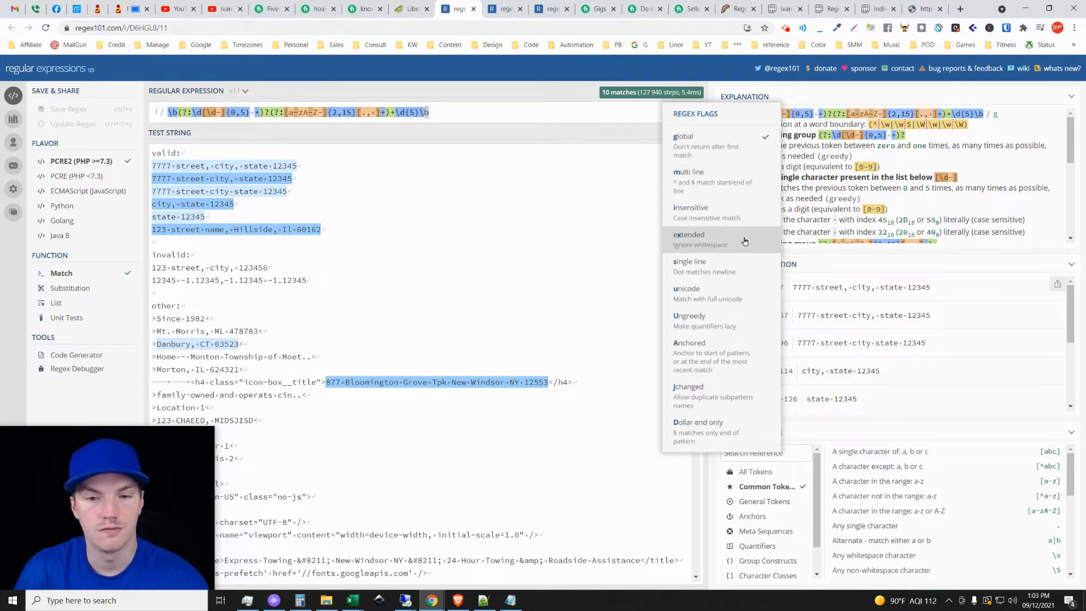
{"action": "left_click", "coordinate": [620, 133]}
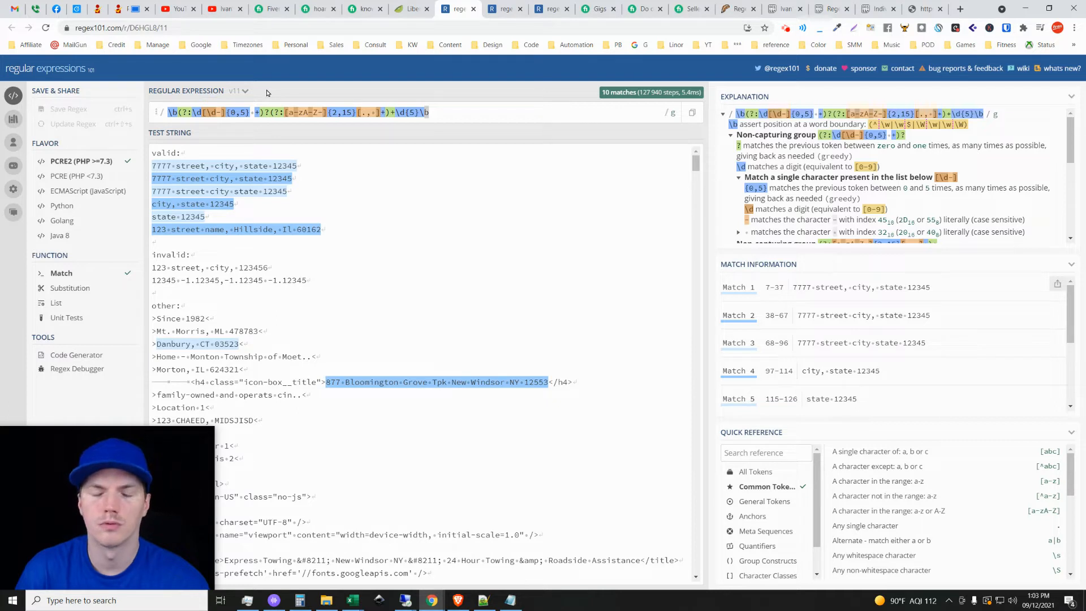
{"action": "left_click", "coordinate": [491, 138]}
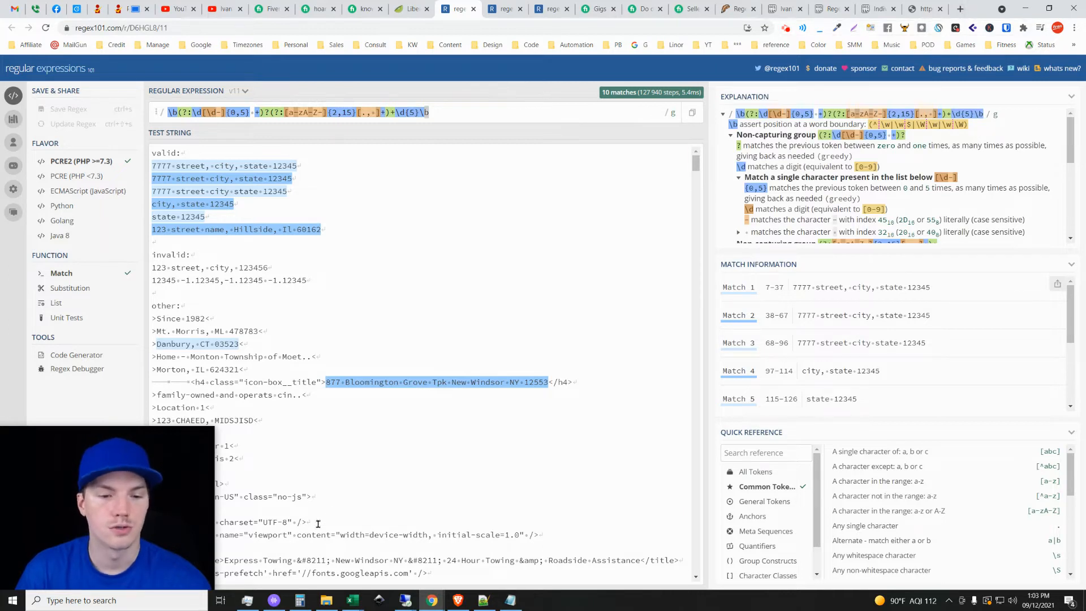
Switch to Notepad++, create a new document, write the anchors ^ $ in it, and clear the text.
{"action": "left_click", "coordinate": [482, 600]}
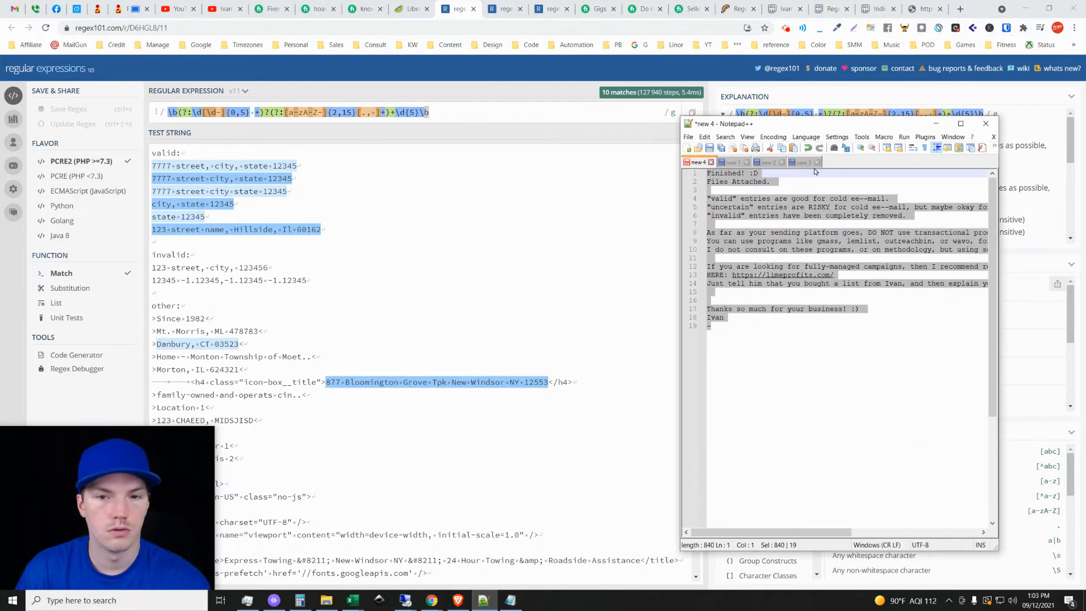
{"action": "left_click", "coordinate": [686, 147]}
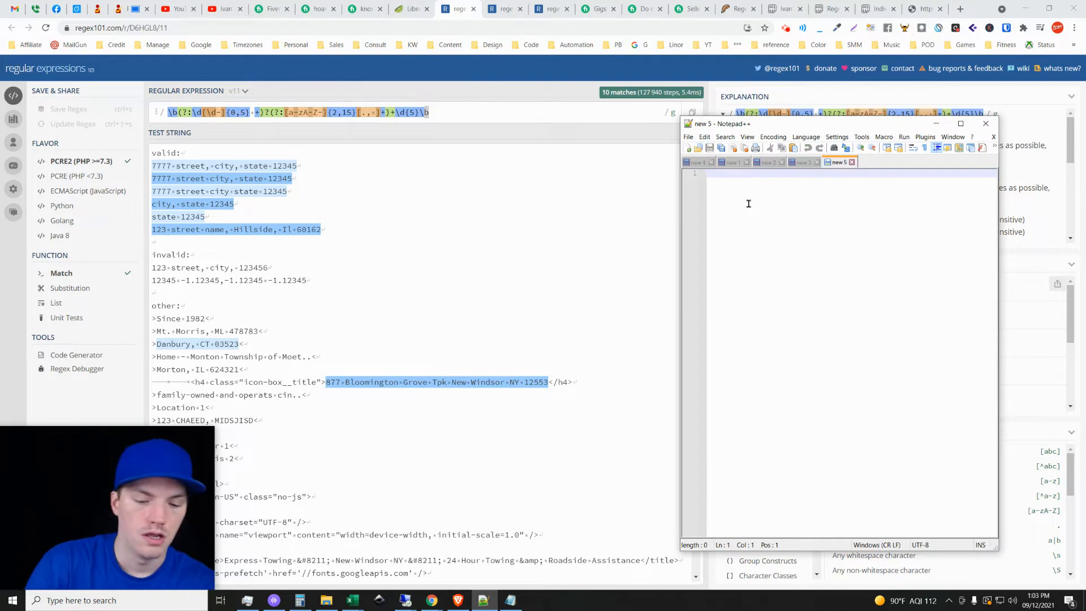
{"action": "type", "text": "'"}
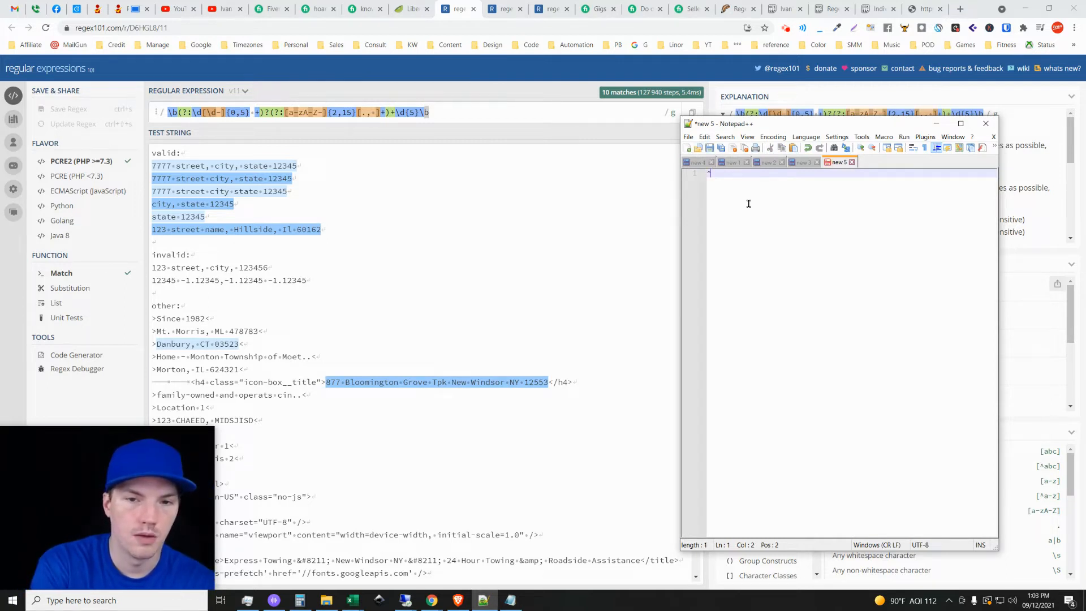
{"action": "type", "text": "$"}
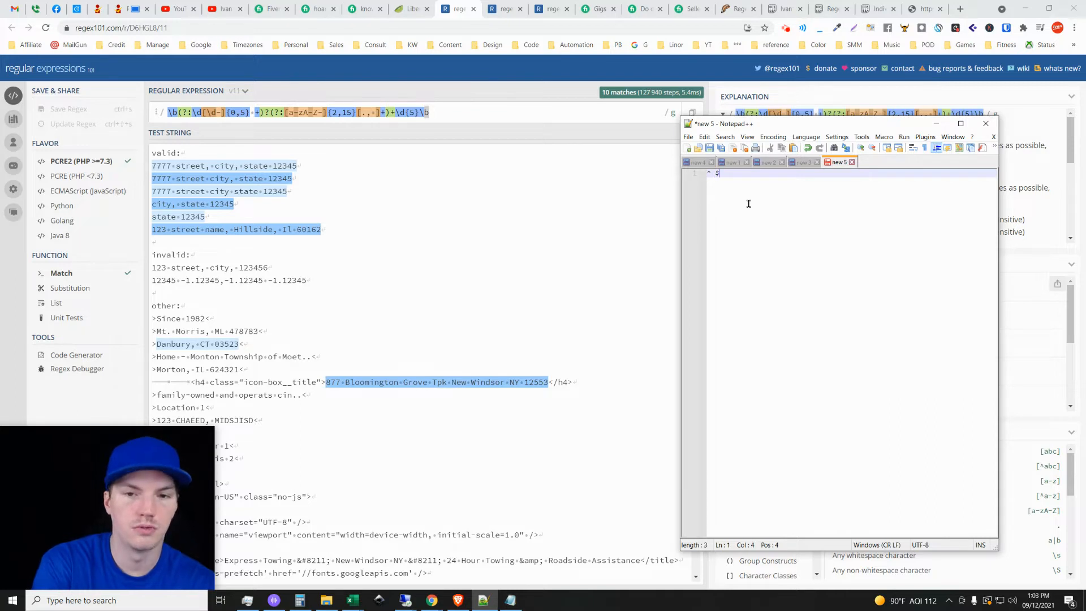
{"action": "key", "text": "shift+Home"}
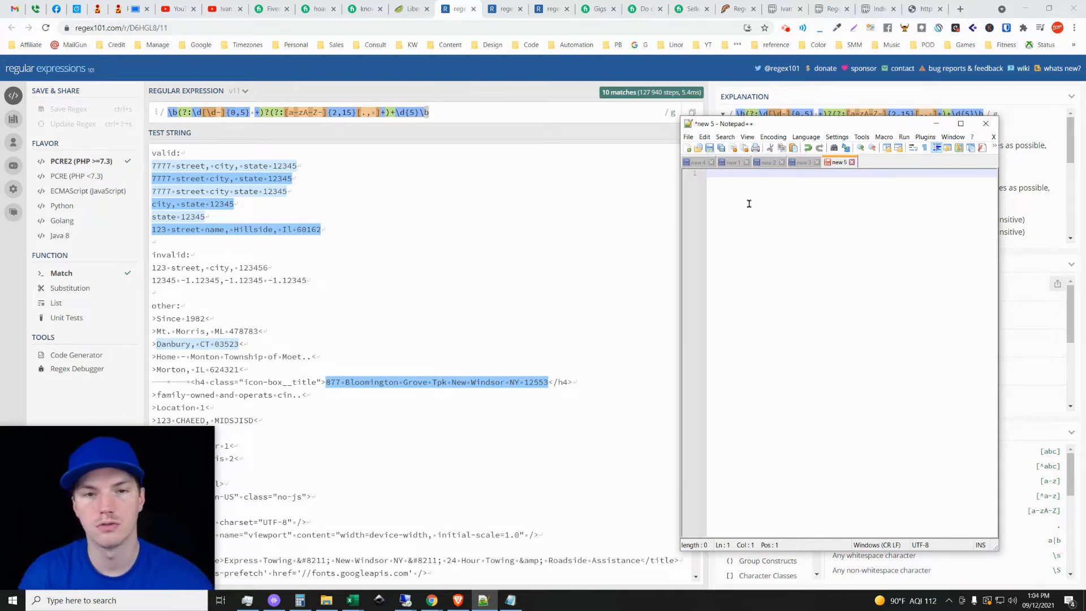
Go back to regex101 and check the multi line entry among the regex flags, closing the list without changing any flag.
{"action": "left_click", "coordinate": [675, 121]}
{"action": "left_click", "coordinate": [674, 117]}
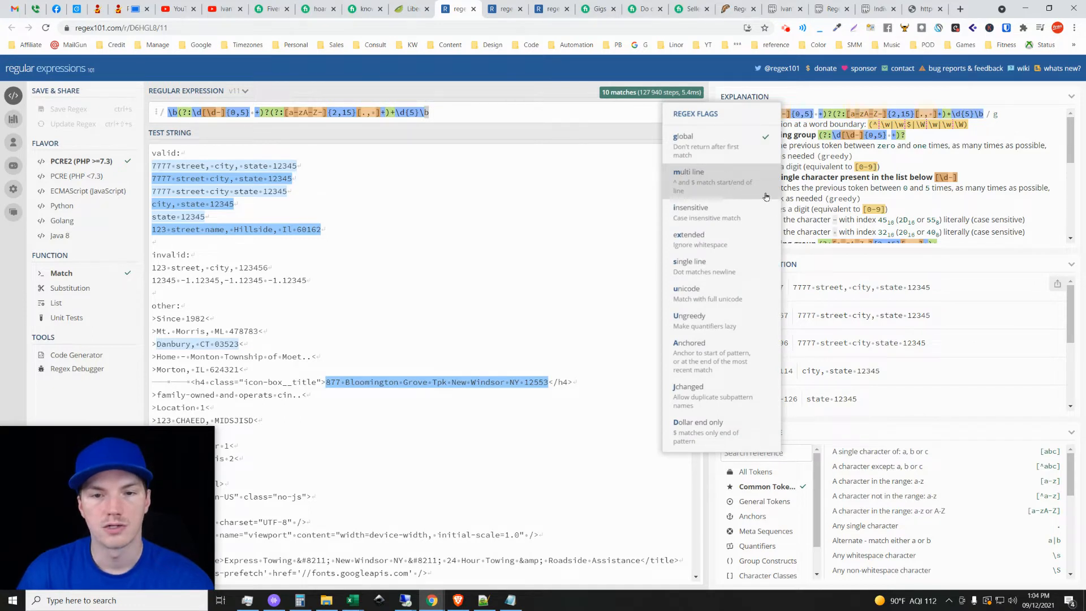
{"action": "left_click", "coordinate": [568, 100]}
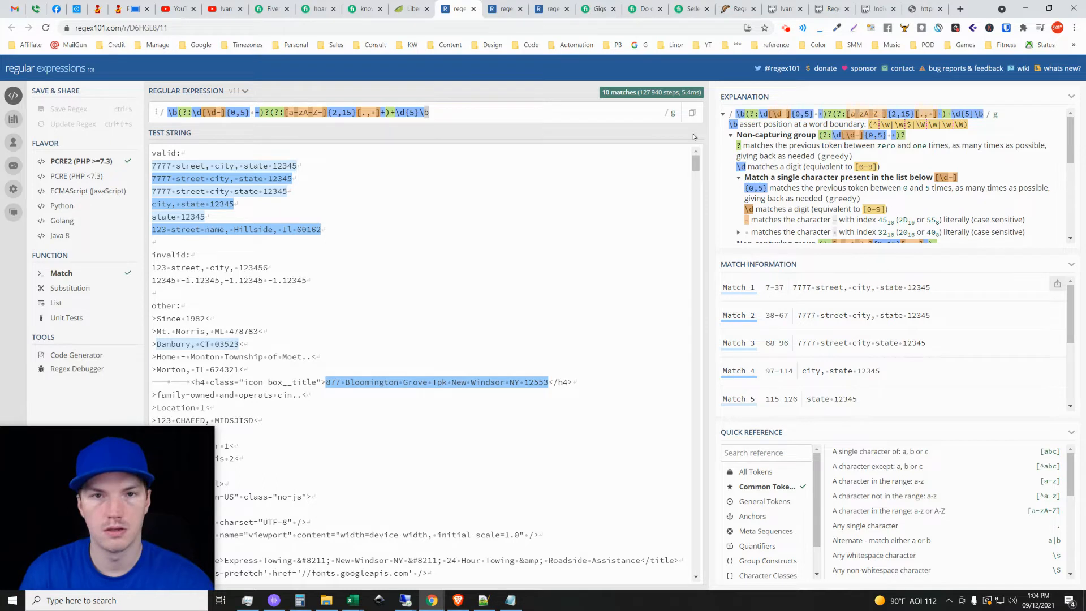
{"action": "scroll", "coordinate": [467, 438], "scroll_direction": "down", "scroll_amount": 4}
{"action": "scroll", "coordinate": [525, 351], "scroll_direction": "up", "scroll_amount": 4}
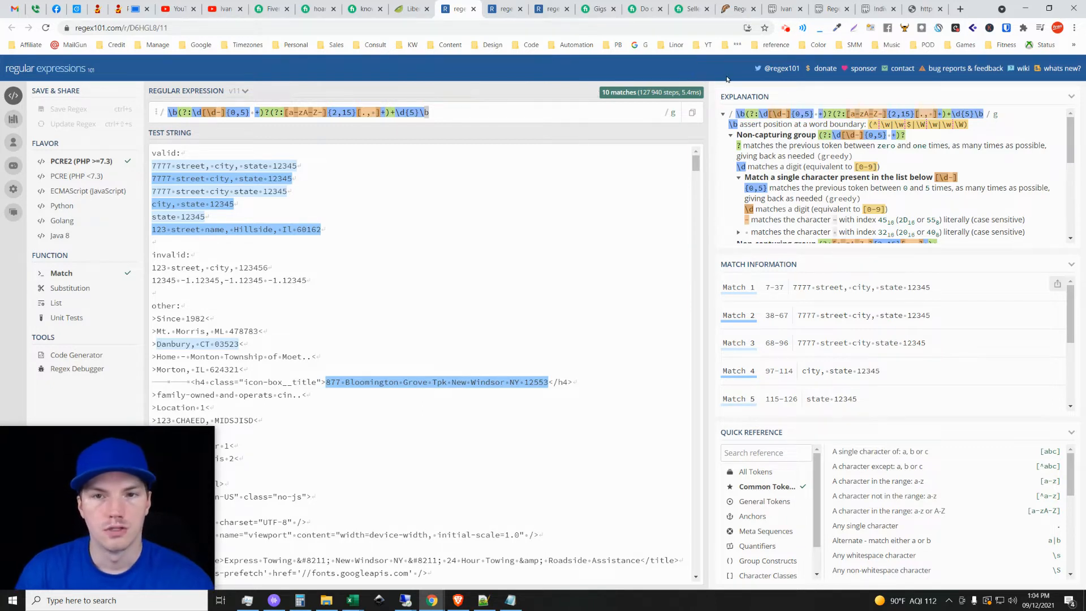
Return to the Scrapebox regex paste on Pastebin and highlight its Email expression.
{"action": "left_click", "coordinate": [793, 5]}
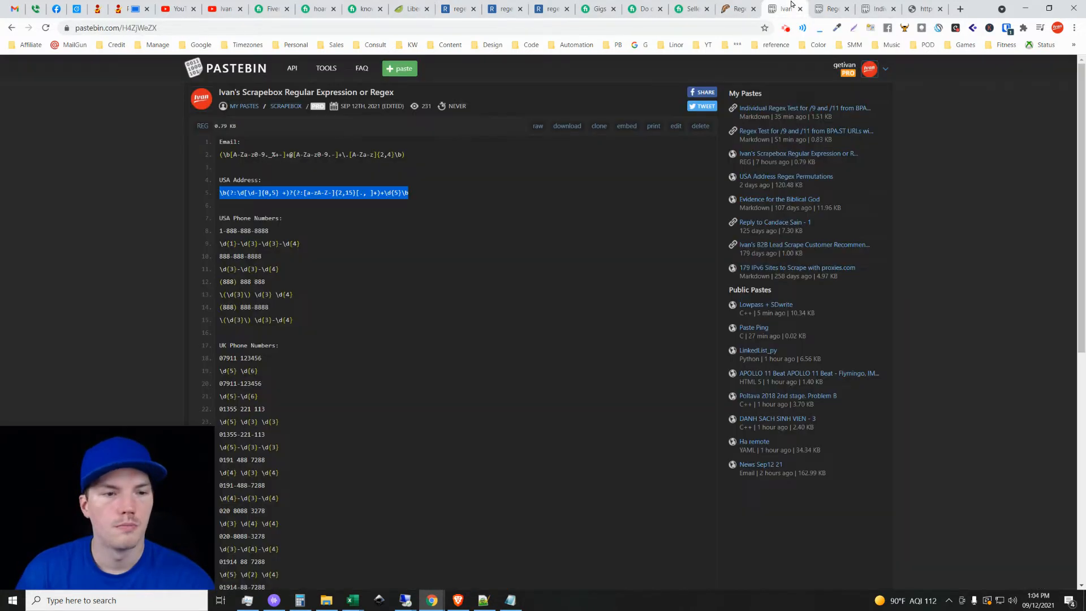
{"action": "triple_click", "coordinate": [329, 152]}
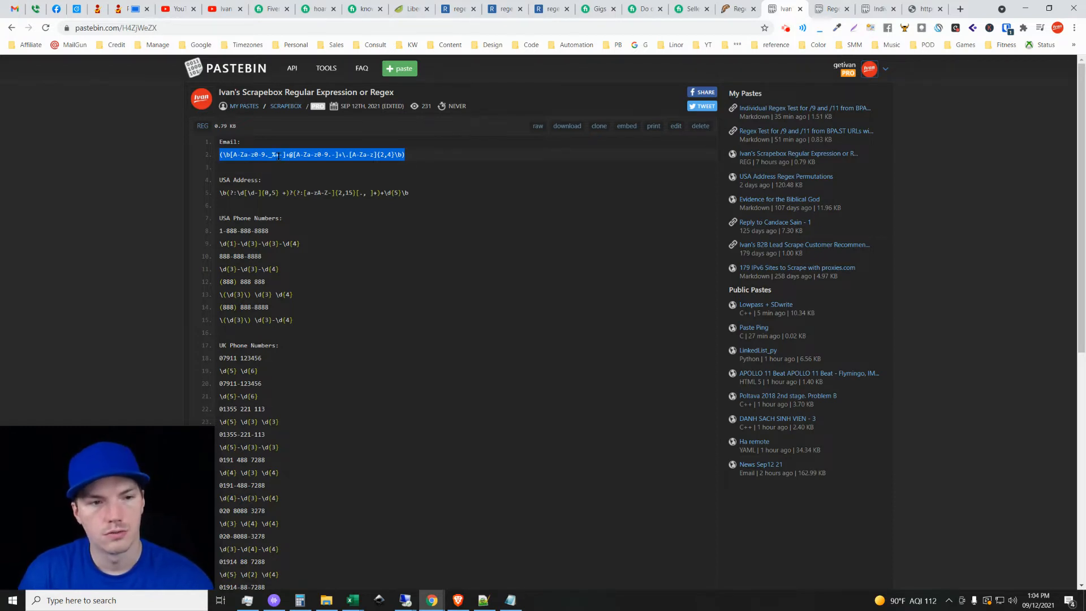
{"action": "left_click", "coordinate": [415, 155]}
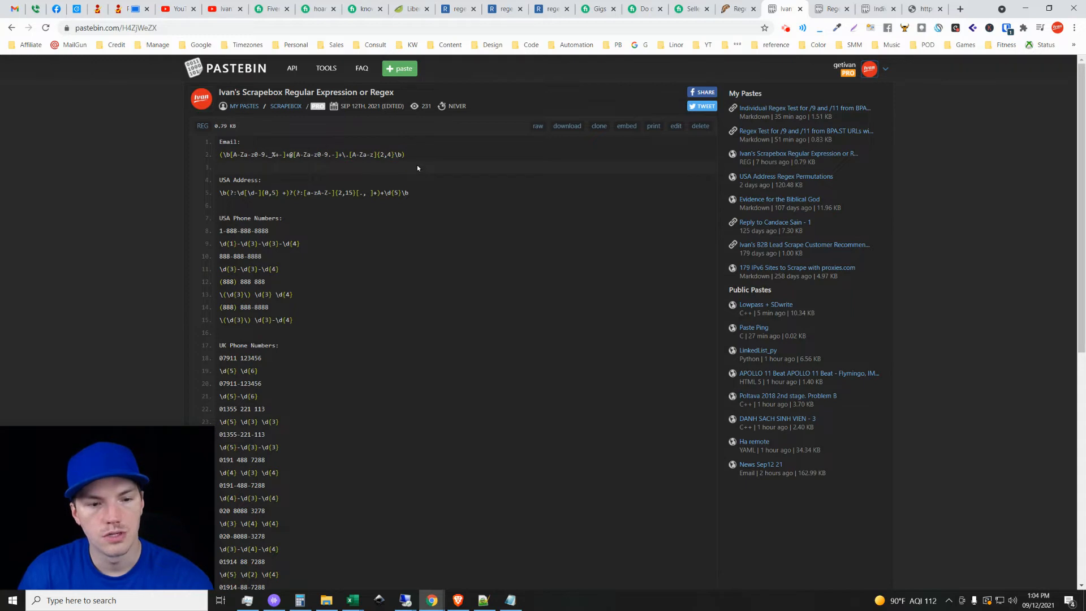
Switch to ScrapeBox's Email Scraper, open the custom crawler definitions, and load the Email field of the spreadsheet definition.
{"action": "left_click", "coordinate": [406, 601]}
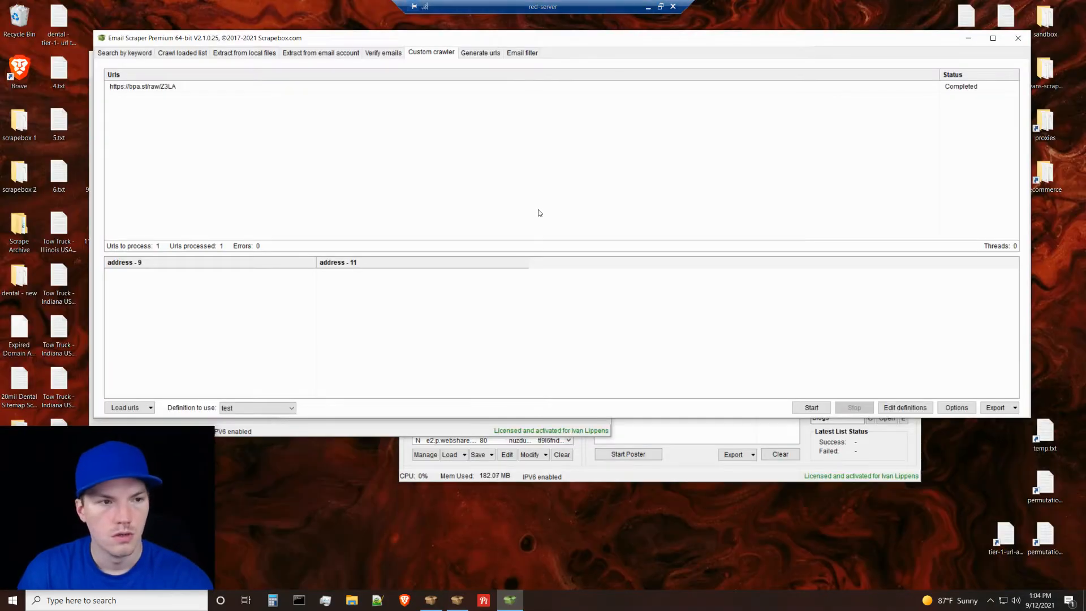
{"action": "left_click", "coordinate": [896, 408]}
{"action": "left_click", "coordinate": [374, 130]}
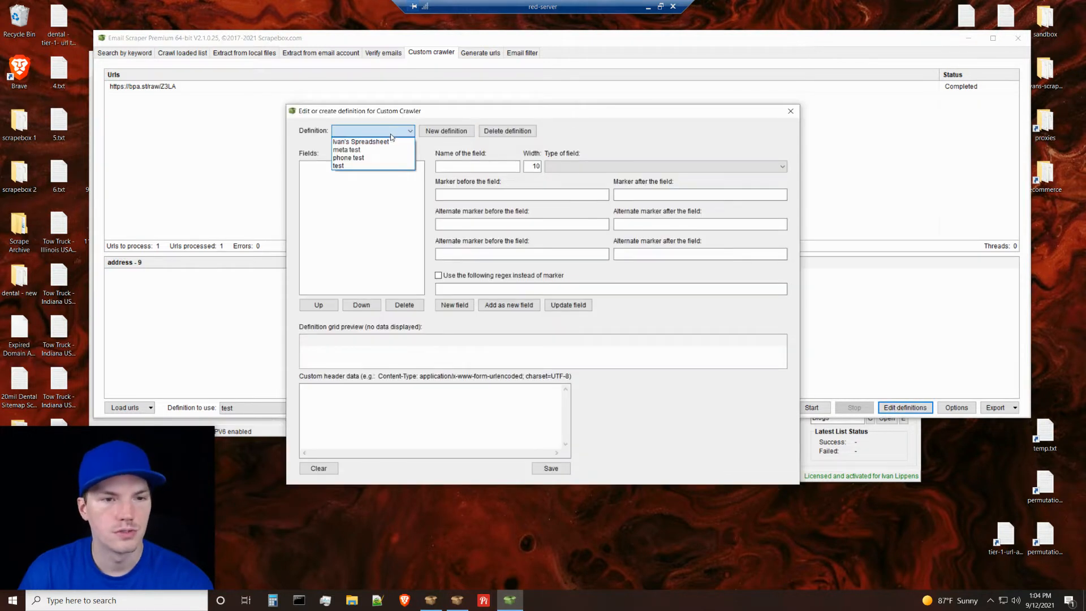
{"action": "left_click", "coordinate": [362, 169]}
{"action": "left_click", "coordinate": [373, 131]}
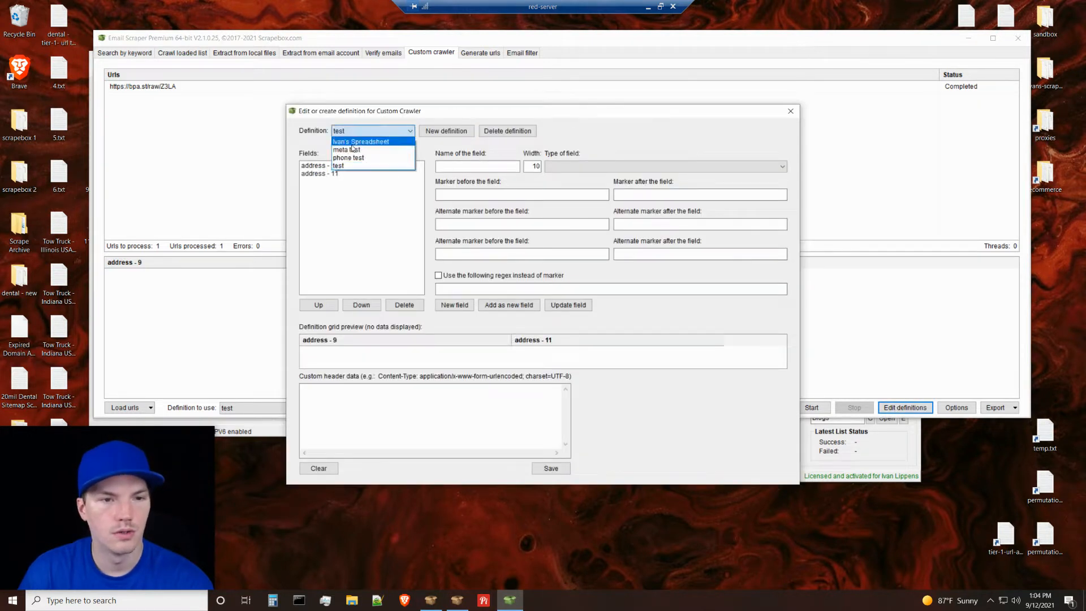
{"action": "left_click", "coordinate": [362, 144]}
{"action": "left_click", "coordinate": [320, 173]}
{"action": "left_click", "coordinate": [314, 165]}
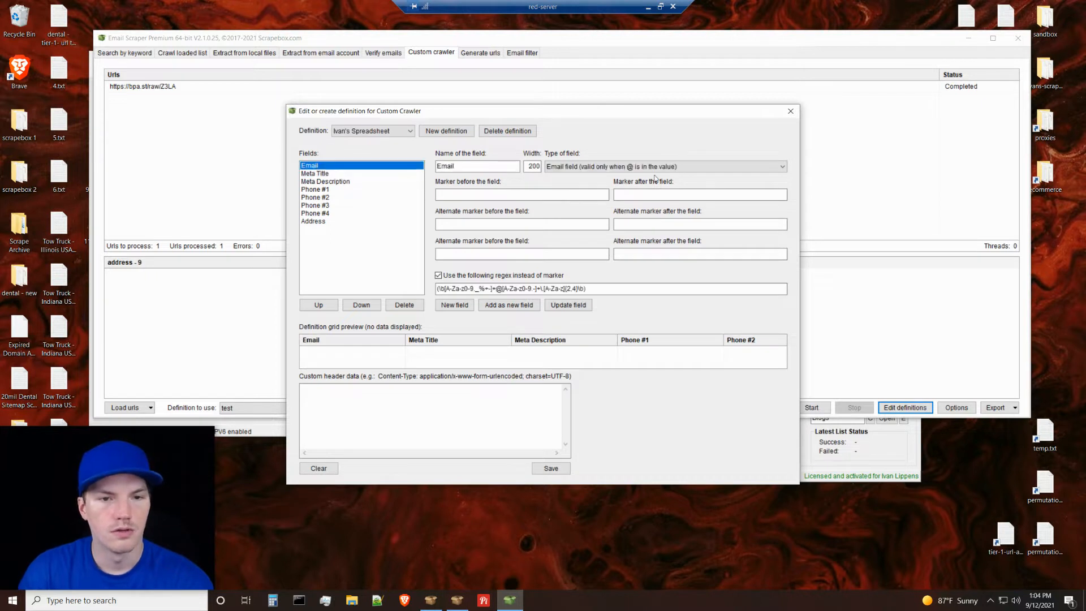
Review the Email field's type options and its regex, keeping the type valid only when @ is in the value.
{"action": "left_click", "coordinate": [614, 167]}
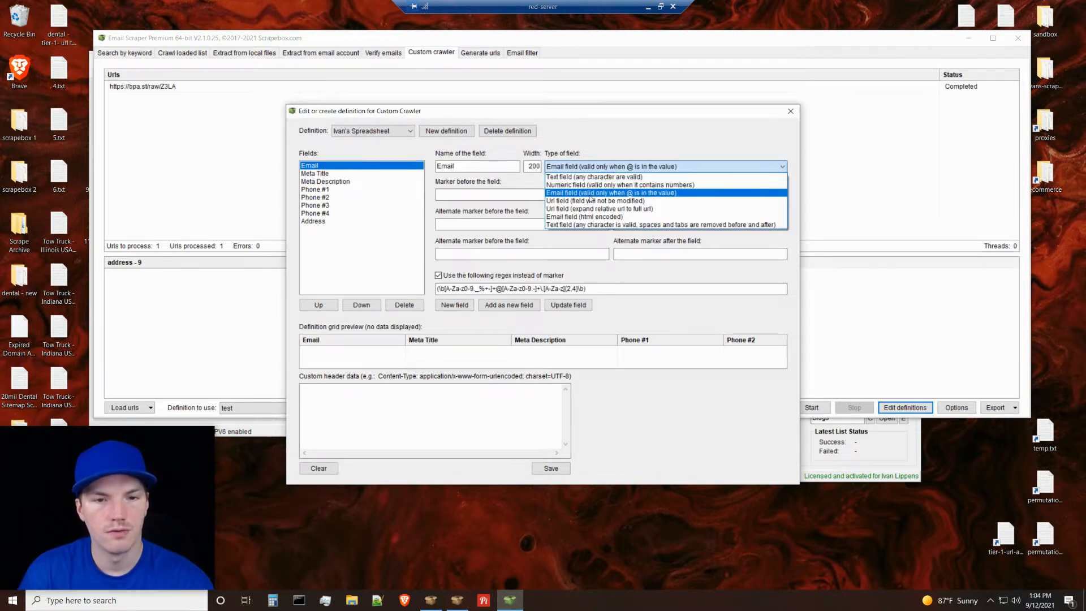
{"action": "left_click", "coordinate": [616, 167]}
{"action": "left_click", "coordinate": [486, 290]}
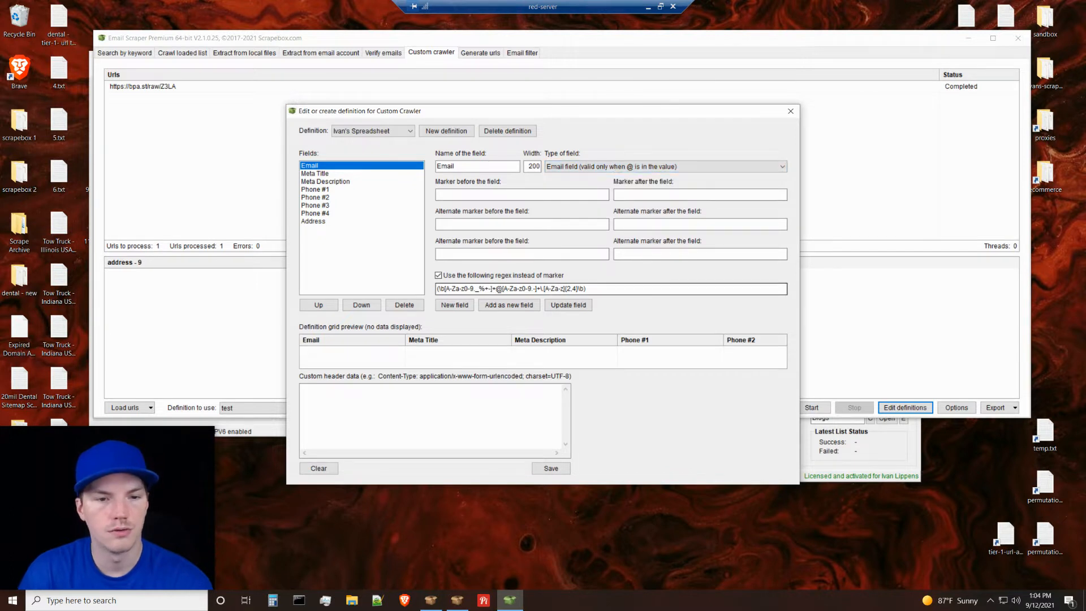
{"action": "left_click", "coordinate": [598, 166]}
{"action": "left_click", "coordinate": [588, 169]}
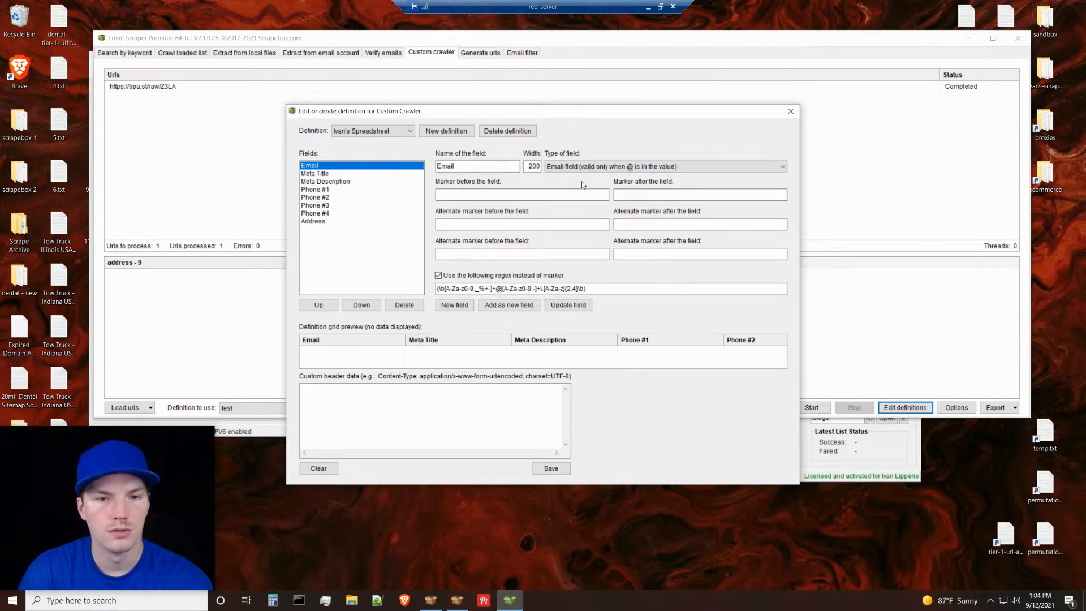
{"action": "left_click", "coordinate": [502, 288]}
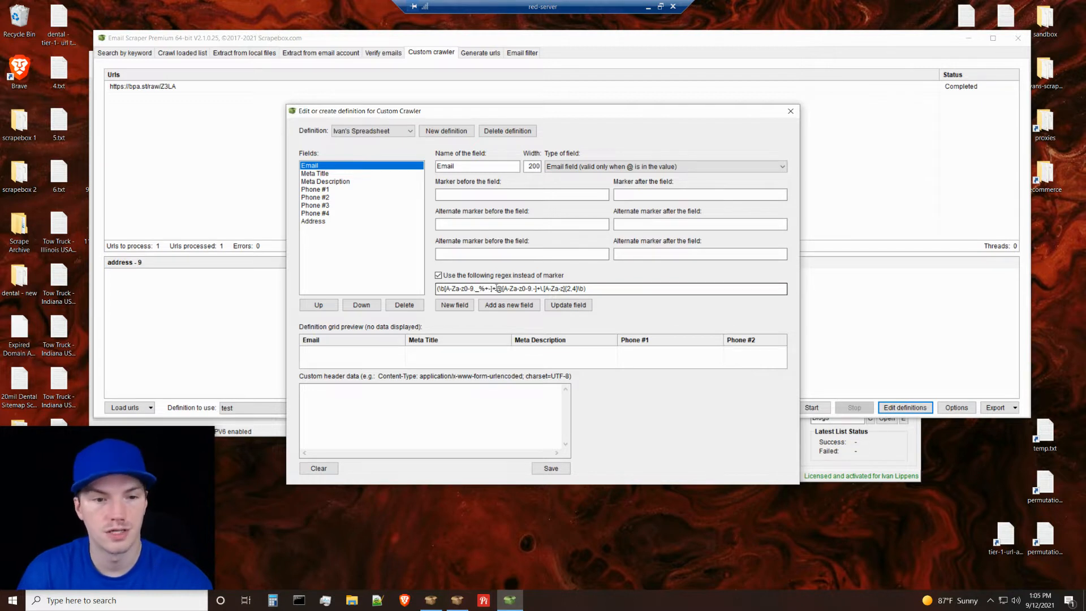
Minimize the remote desktop and open regexlib.com in a new Chrome tab.
{"action": "left_click", "coordinate": [648, 7]}
{"action": "left_click", "coordinate": [960, 10]}
{"action": "type", "text": "rege"}
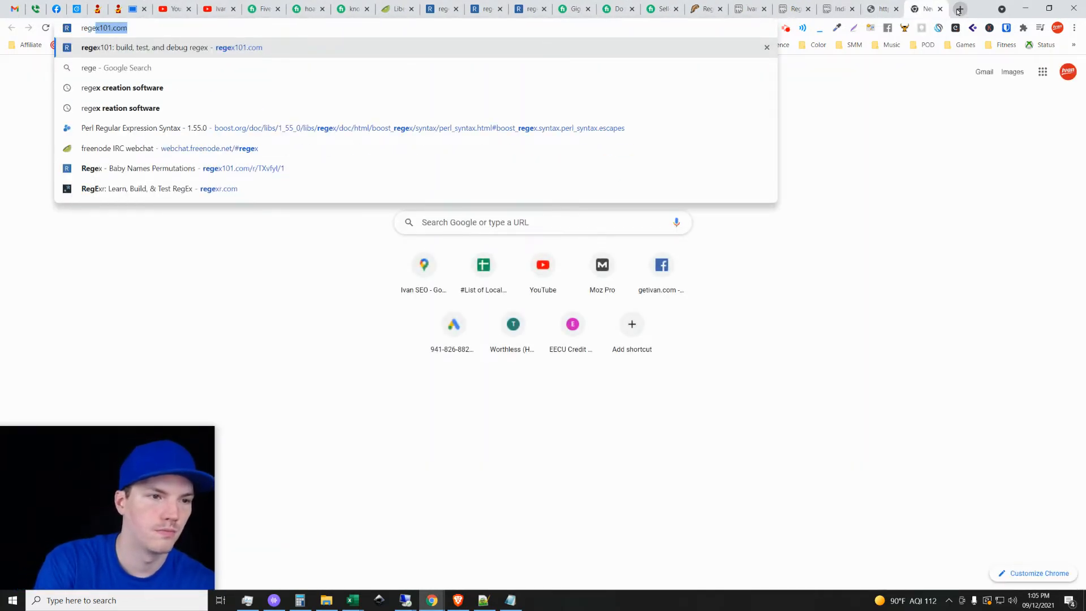
{"action": "key", "text": "BackSpace"}
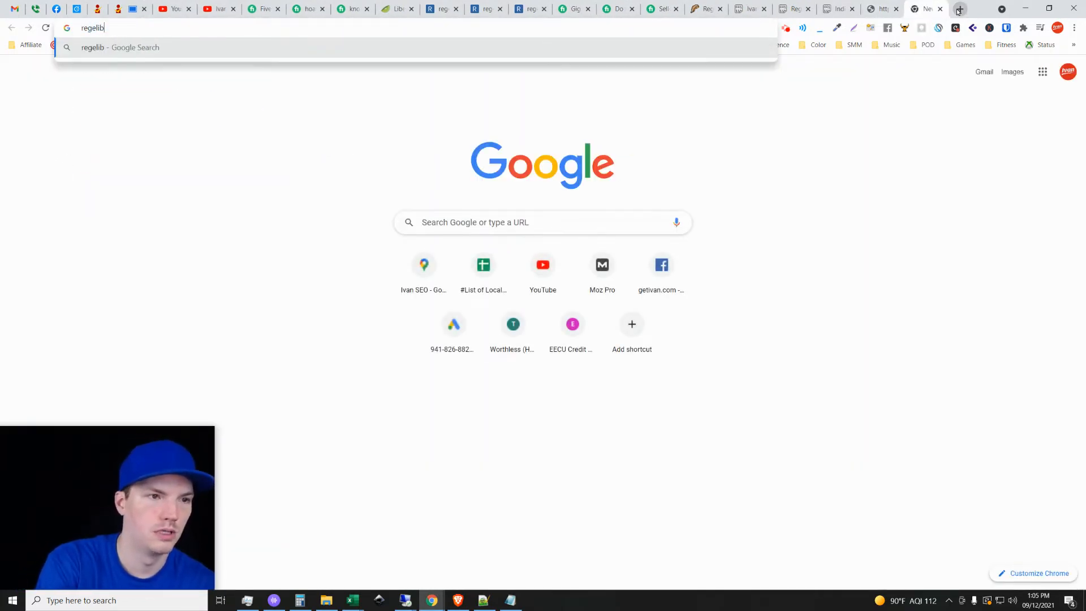
{"action": "type", "text": "xl"}
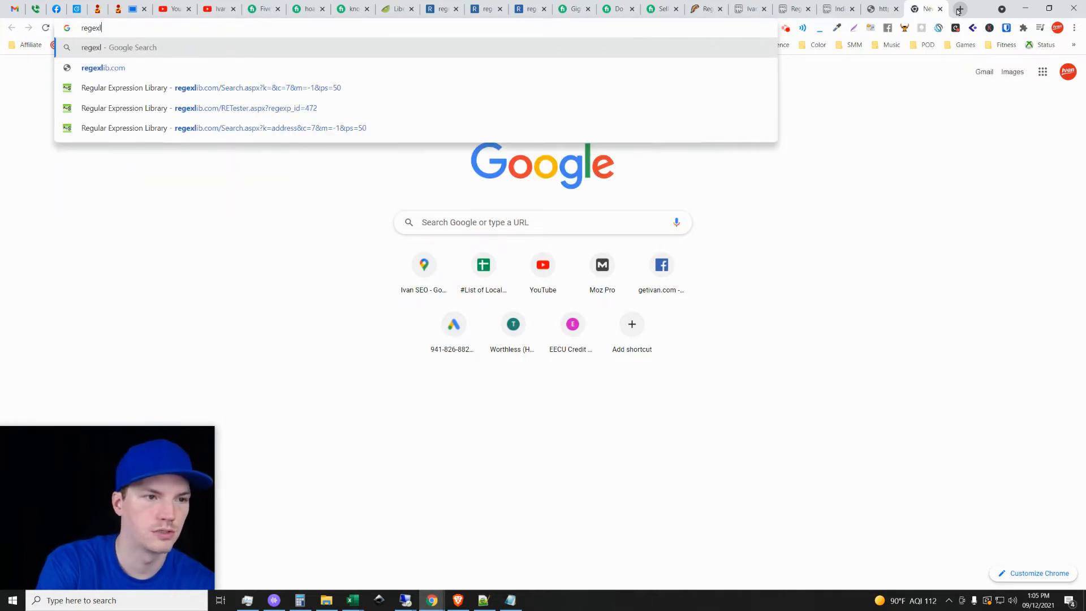
{"action": "key", "text": "Down"}
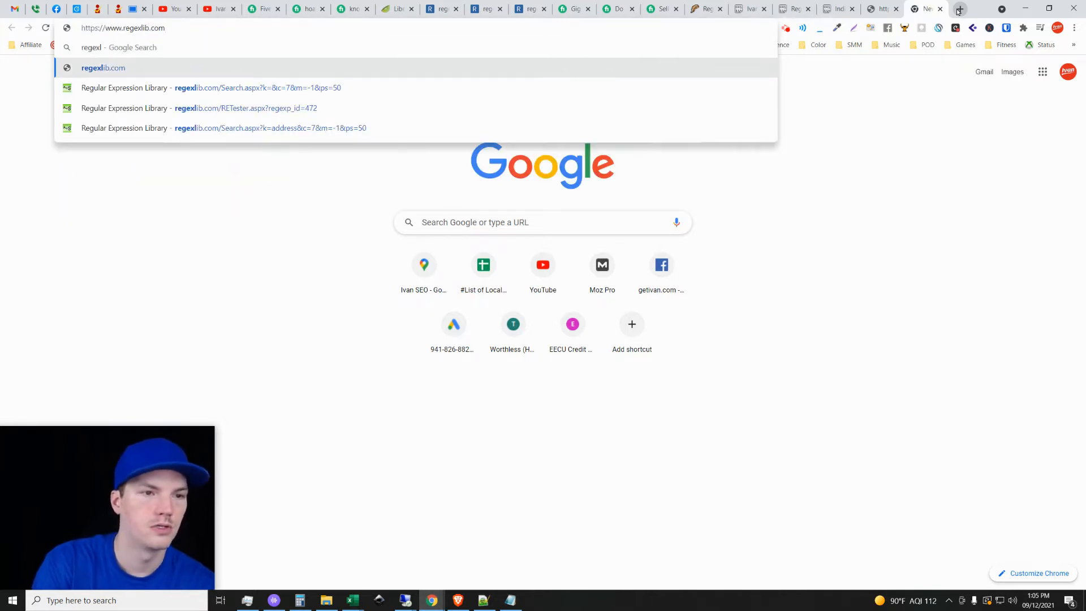
{"action": "key", "text": "Return"}
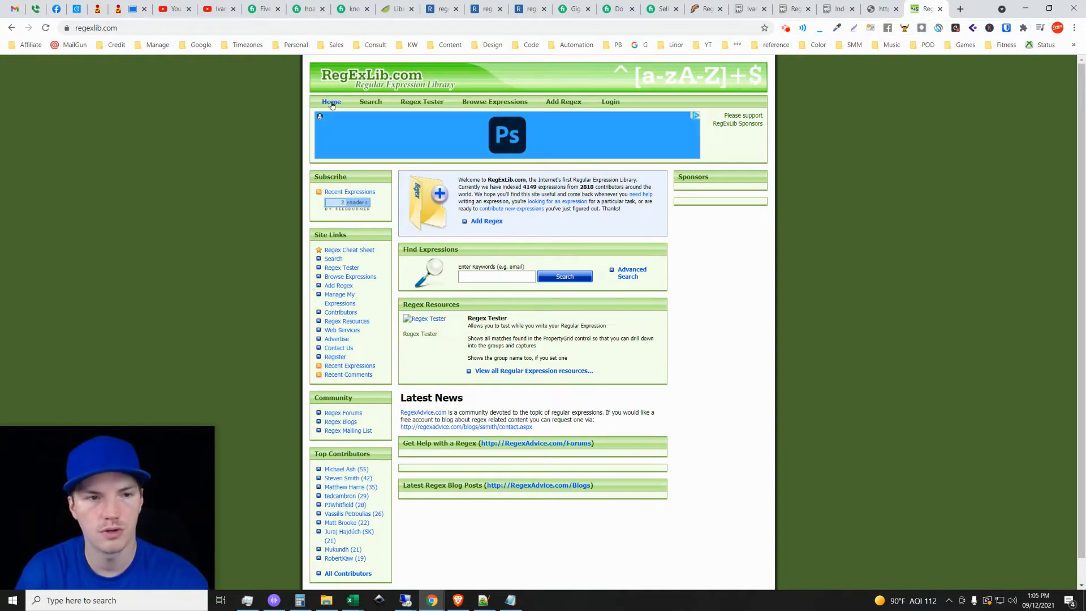
Search the RegExLib expression library for the keyword address.
{"action": "scroll", "coordinate": [702, 491], "scroll_direction": "down", "scroll_amount": 1}
{"action": "scroll", "coordinate": [692, 482], "scroll_direction": "up", "scroll_amount": 1}
{"action": "left_click", "coordinate": [485, 277]}
{"action": "type", "text": "a"}
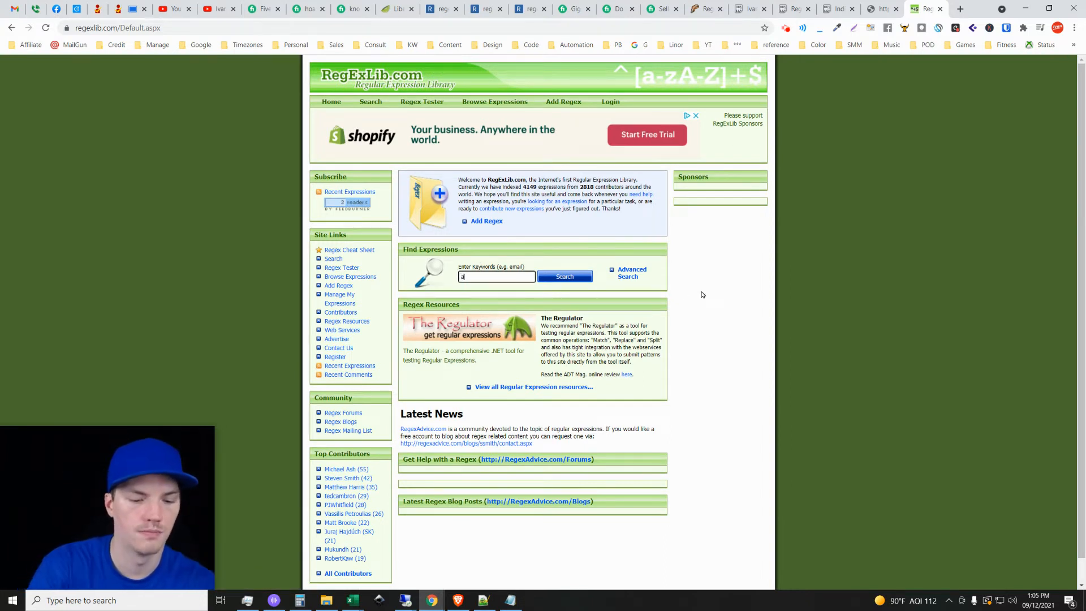
{"action": "type", "text": "ddress"}
{"action": "key", "text": "Return"}
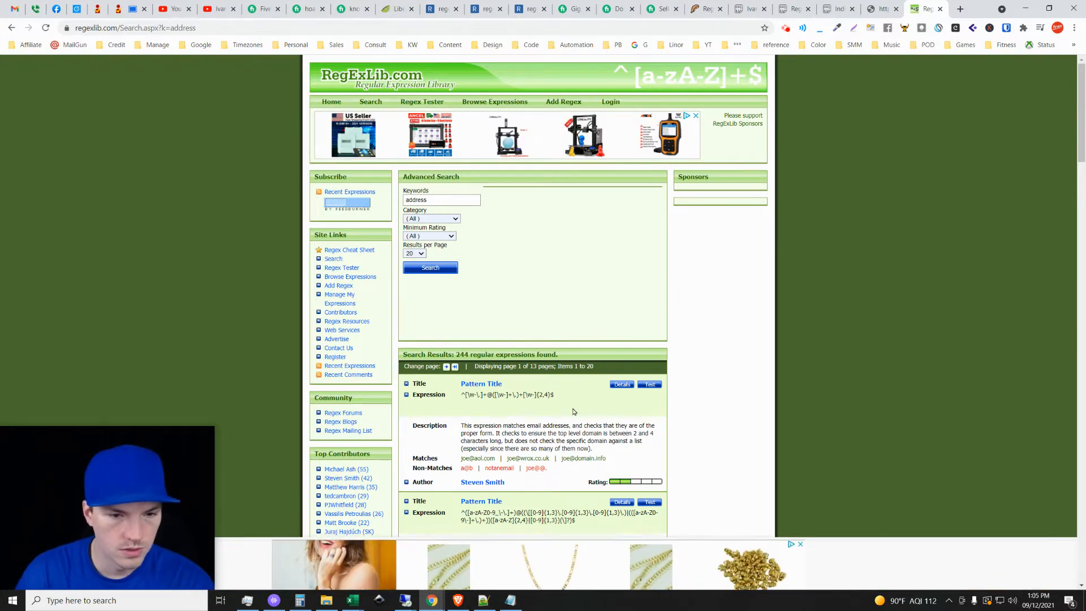
Look through the address search results, checking each expression's description, matches and non-matches.
{"action": "scroll", "coordinate": [667, 393], "scroll_direction": "down", "scroll_amount": 3}
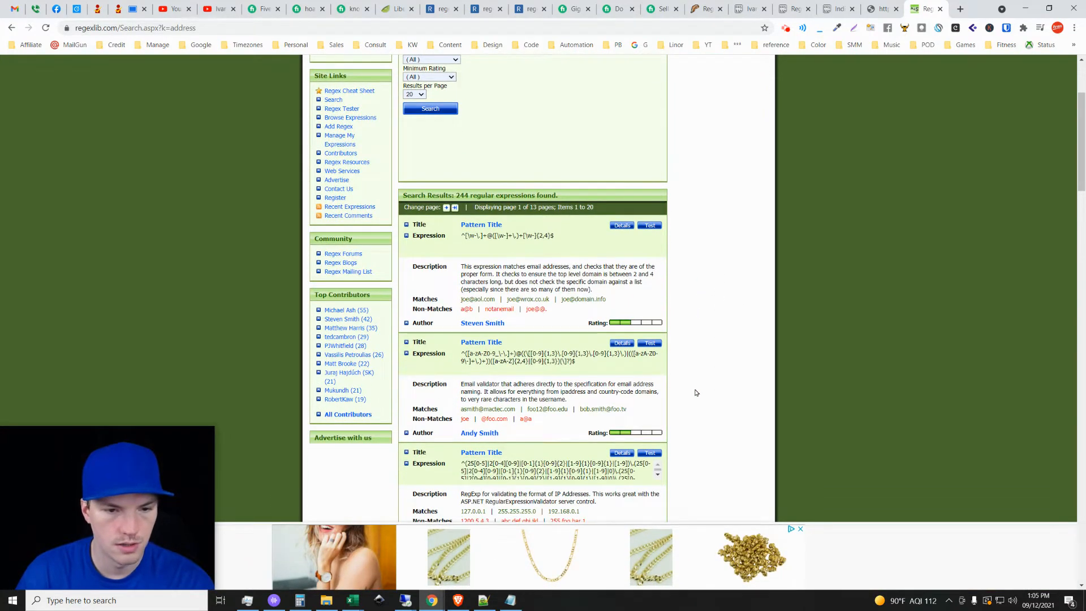
{"action": "scroll", "coordinate": [696, 392], "scroll_direction": "up", "scroll_amount": 2}
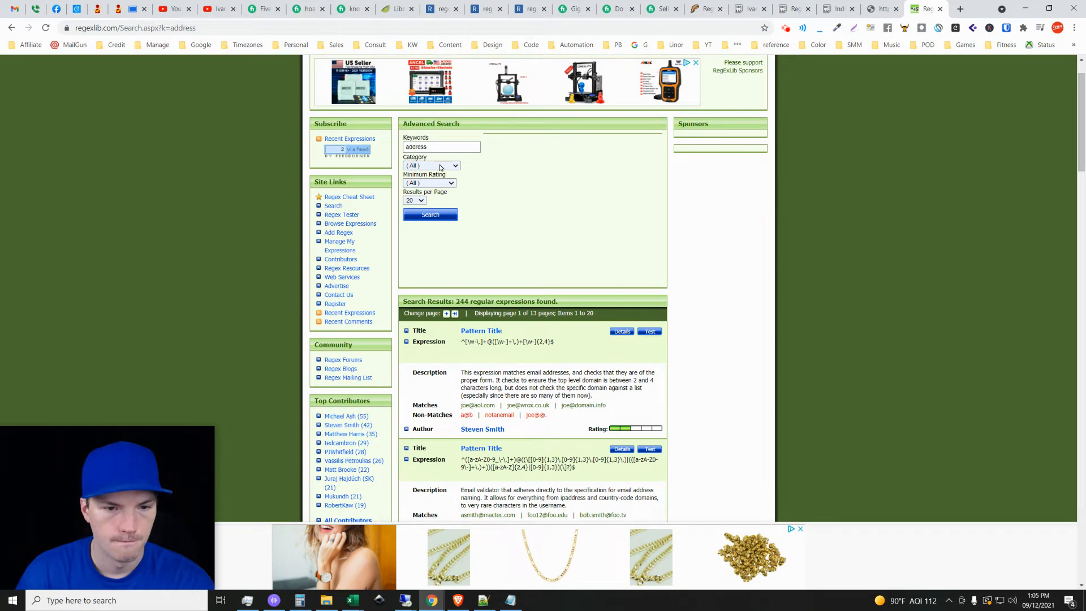
{"action": "scroll", "coordinate": [441, 167], "scroll_direction": "down", "scroll_amount": 8}
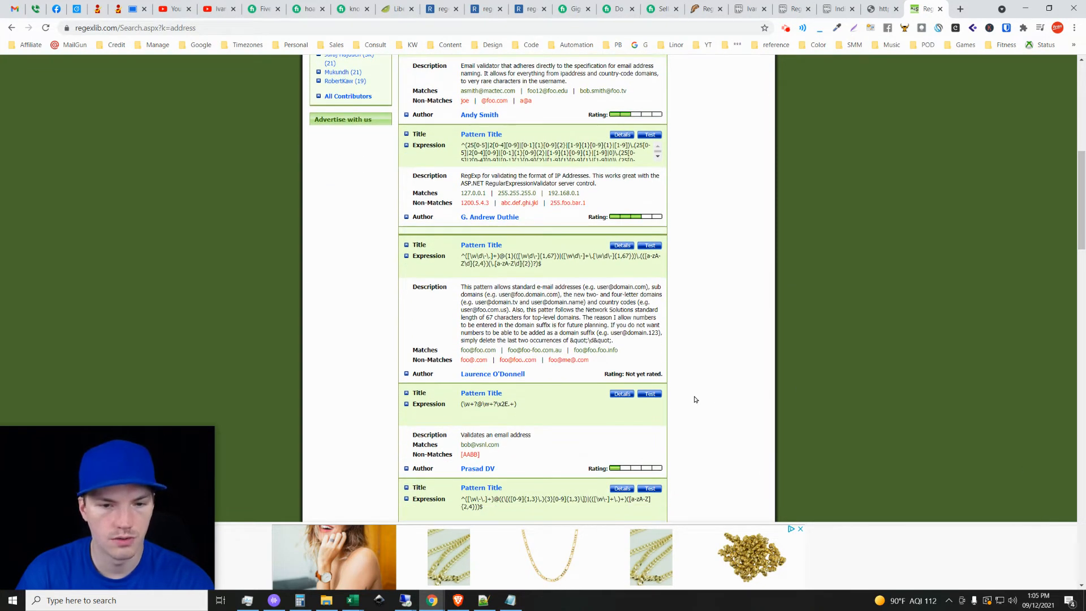
{"action": "scroll", "coordinate": [519, 399], "scroll_direction": "down", "scroll_amount": 1}
{"action": "scroll", "coordinate": [519, 399], "scroll_direction": "down", "scroll_amount": 6}
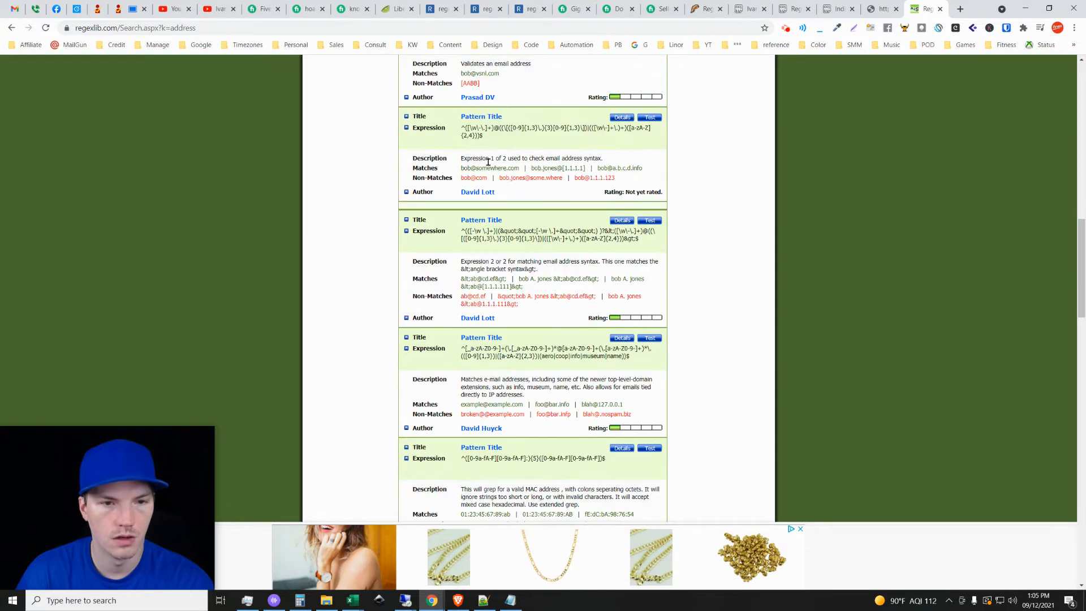
Narrow the RegExLib address search to the Address/Phone category and look over the matching expressions.
{"action": "scroll", "coordinate": [589, 396], "scroll_direction": "up", "scroll_amount": 8}
{"action": "scroll", "coordinate": [595, 439], "scroll_direction": "up", "scroll_amount": 7}
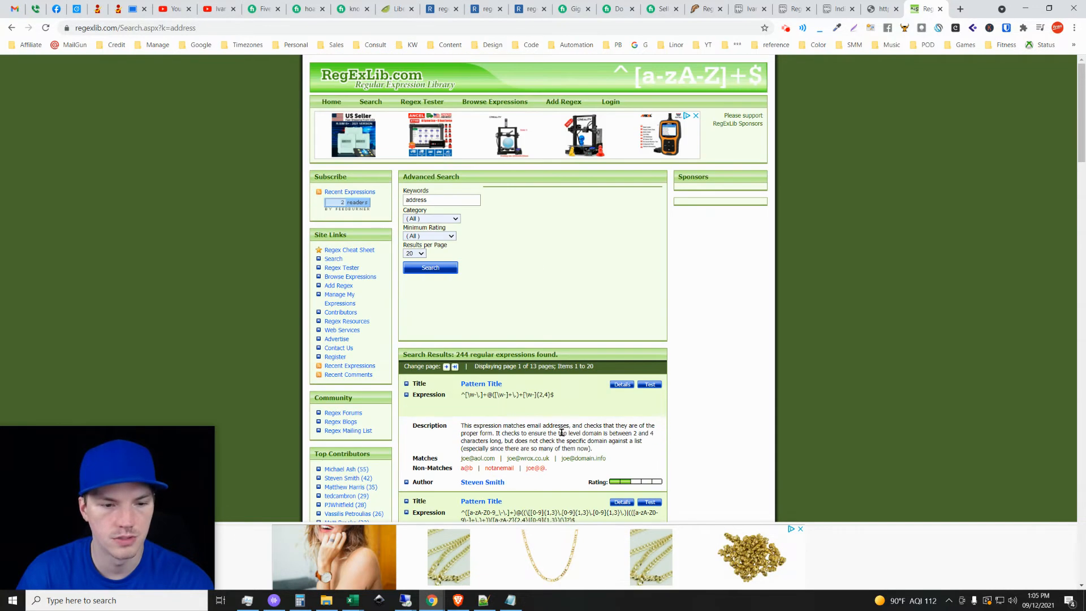
{"action": "left_click", "coordinate": [437, 219]}
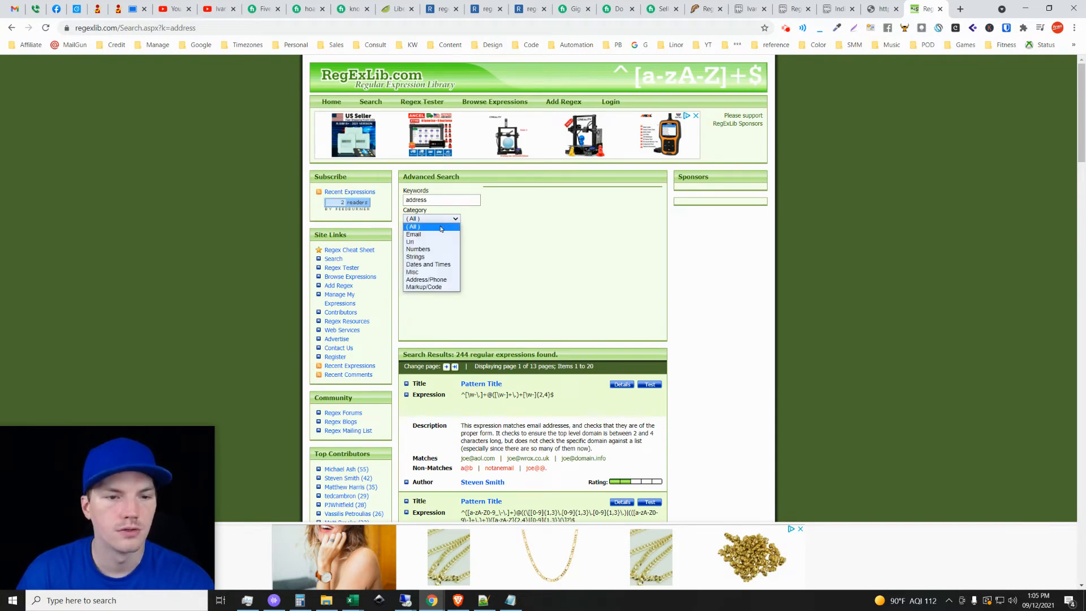
{"action": "left_click", "coordinate": [440, 280]}
{"action": "left_click", "coordinate": [435, 268]}
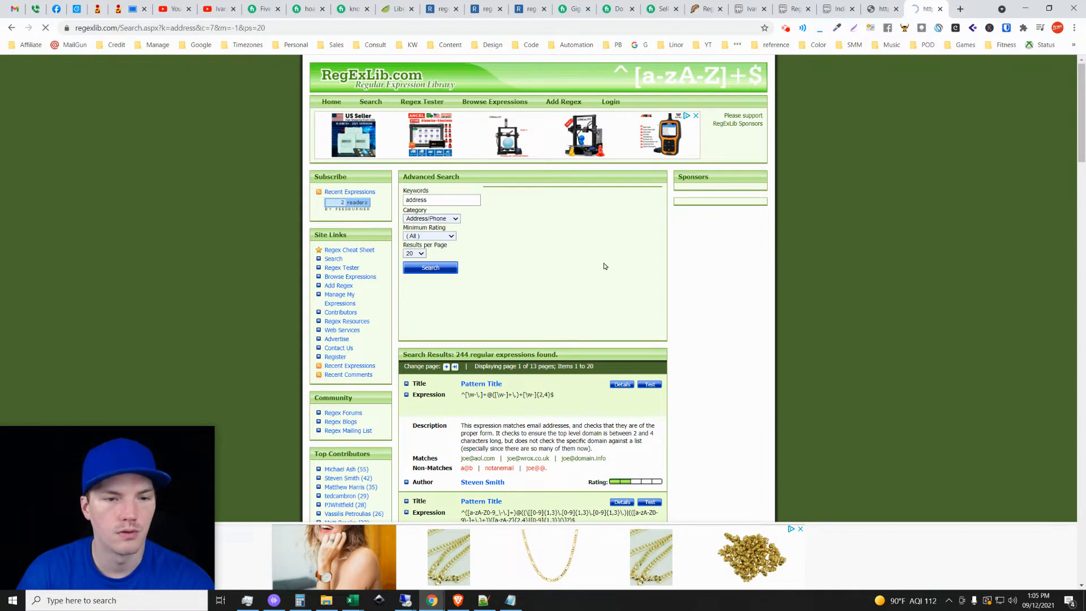
{"action": "scroll", "coordinate": [717, 361], "scroll_direction": "down", "scroll_amount": 1}
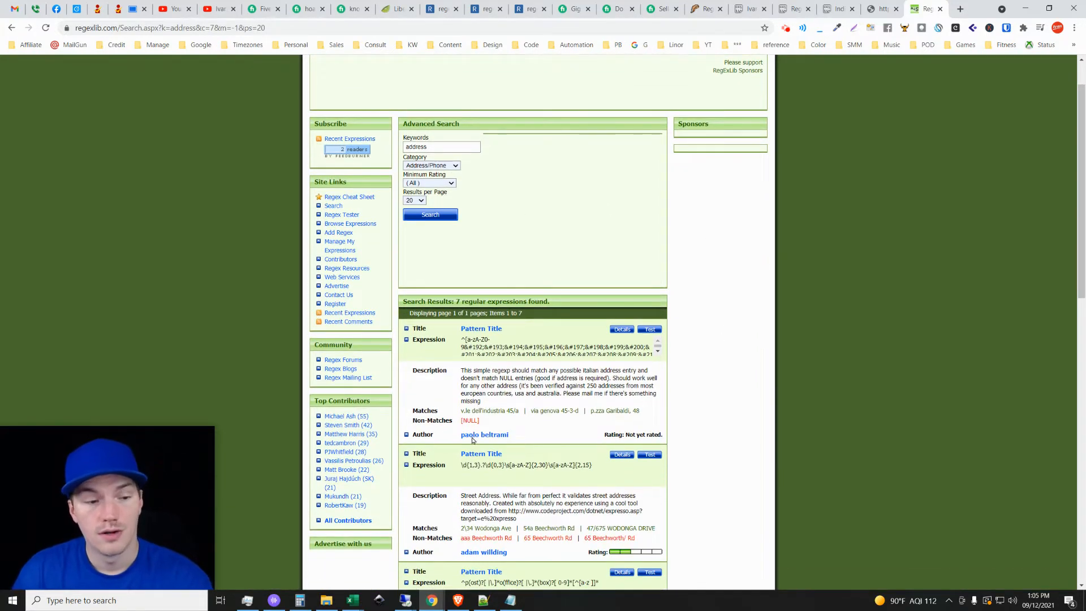
{"action": "scroll", "coordinate": [704, 363], "scroll_direction": "up", "scroll_amount": 1}
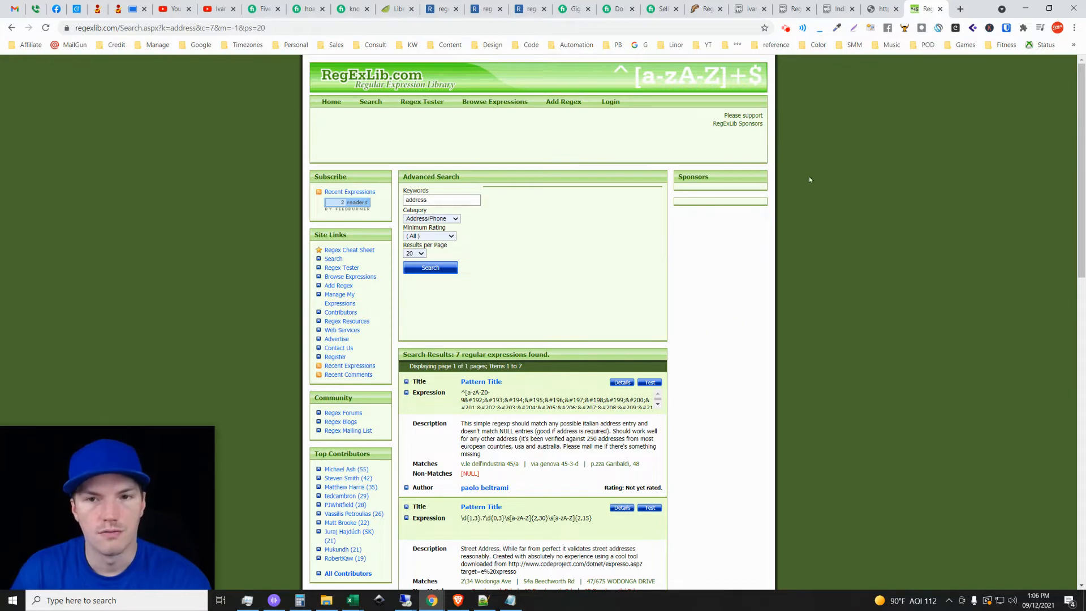
Switch to the Pastebin Scrapebox regex paste and review its email, USA address and phone number expressions.
{"action": "left_click", "coordinate": [750, 9]}
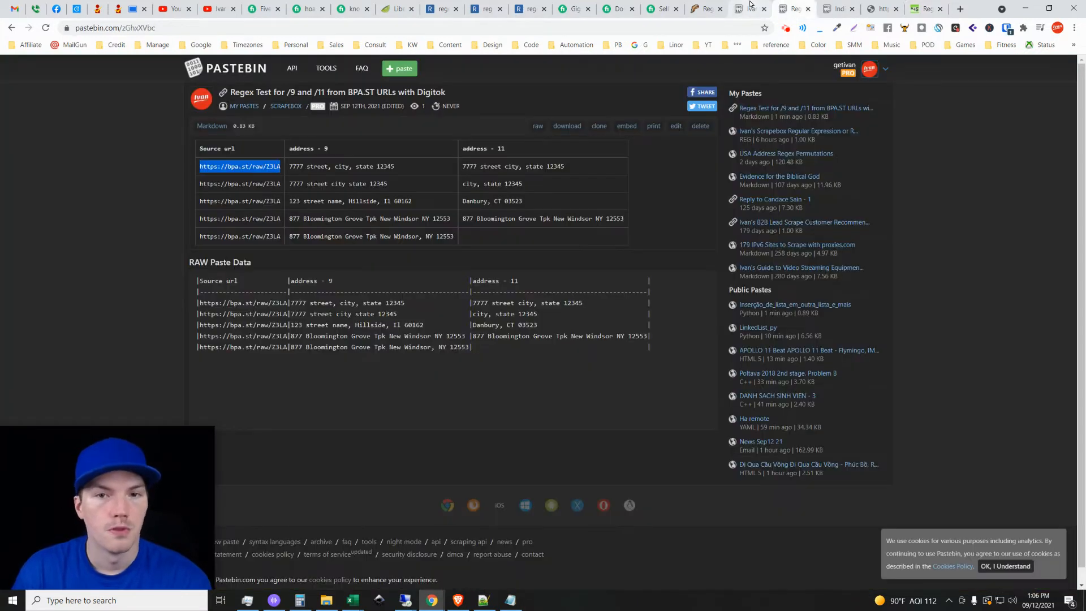
{"action": "triple_click", "coordinate": [366, 153]}
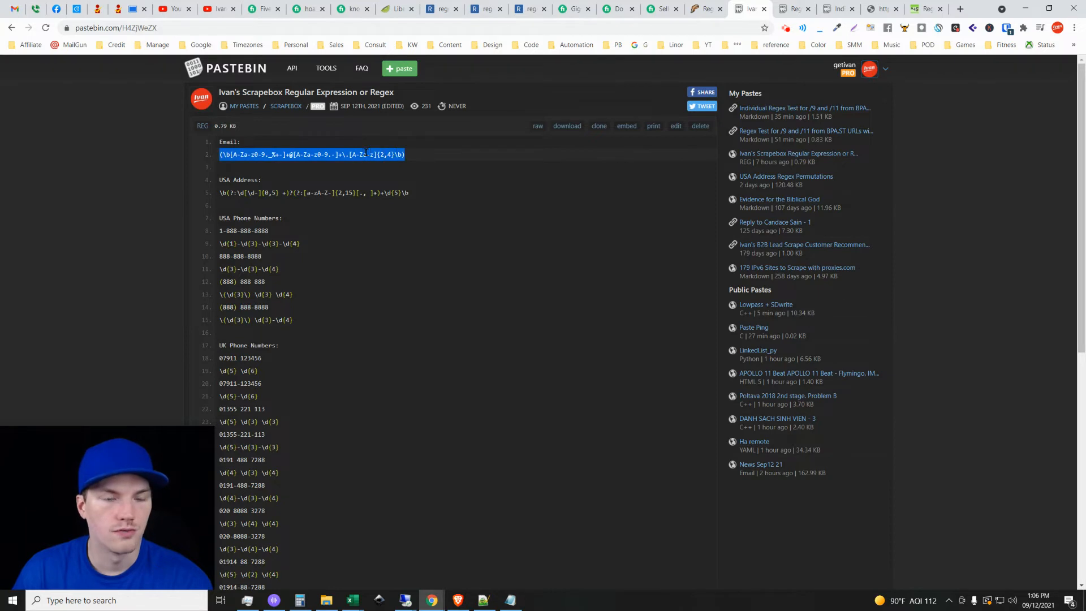
{"action": "left_click", "coordinate": [390, 153]}
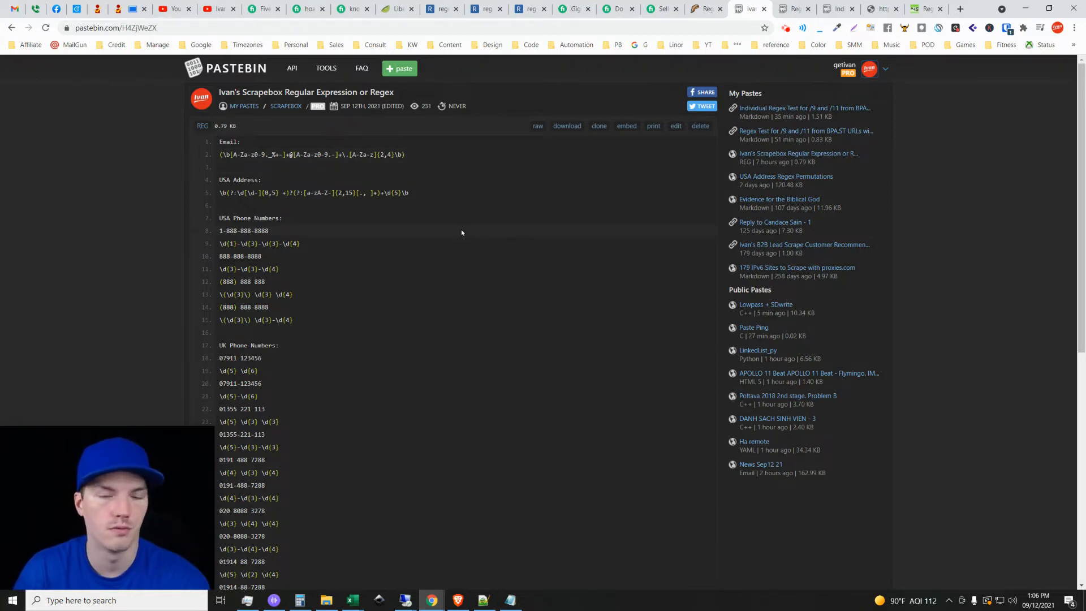
{"action": "left_click", "coordinate": [355, 154]}
{"action": "left_click", "coordinate": [422, 154]}
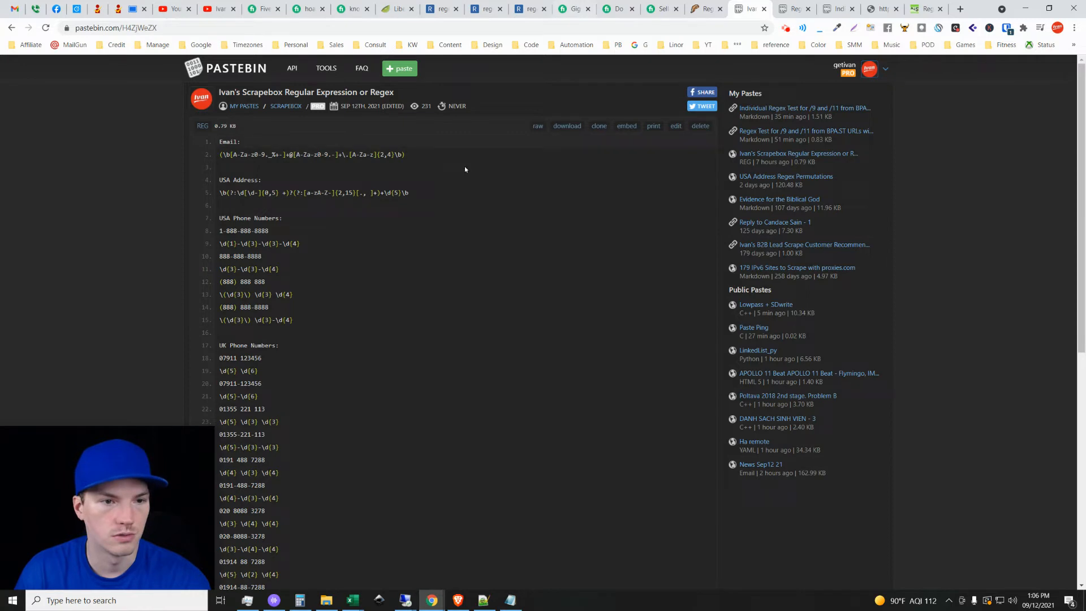
{"action": "left_click", "coordinate": [425, 155]}
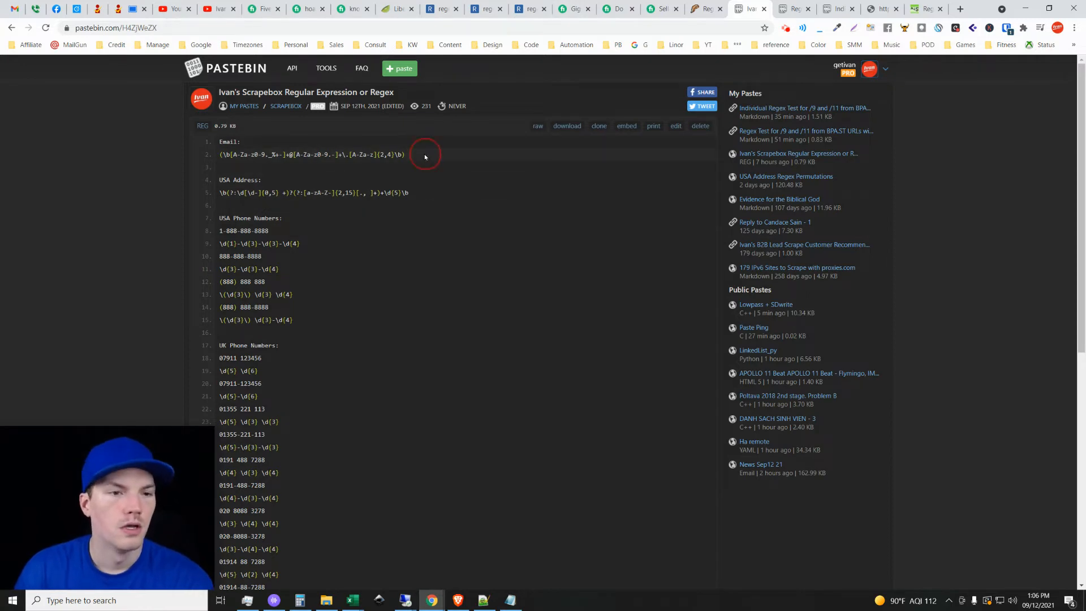
{"action": "left_click", "coordinate": [417, 189]}
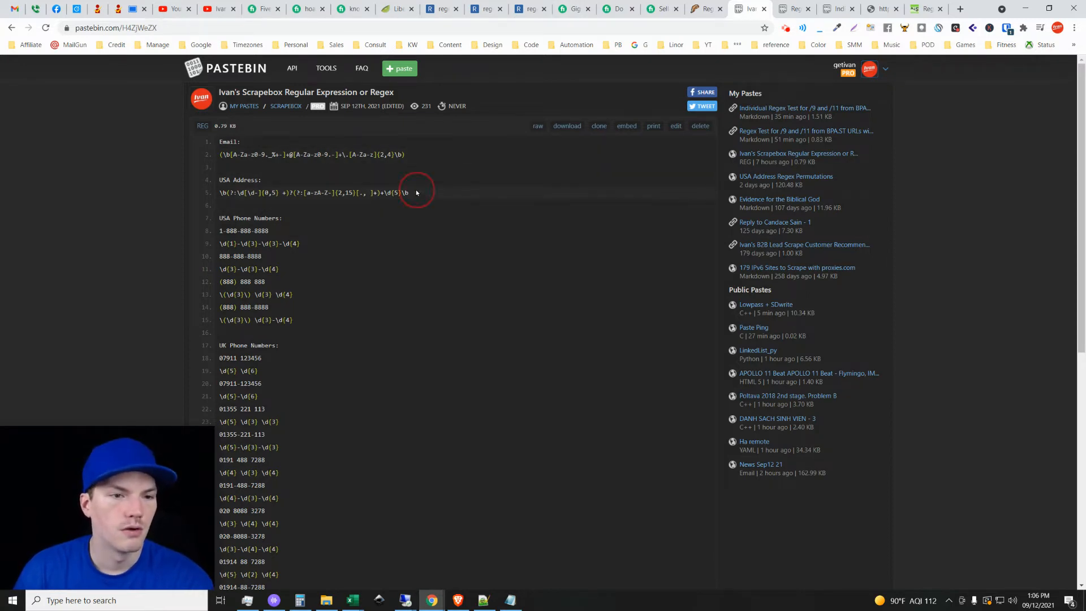
{"action": "scroll", "coordinate": [396, 249], "scroll_direction": "down", "scroll_amount": 1}
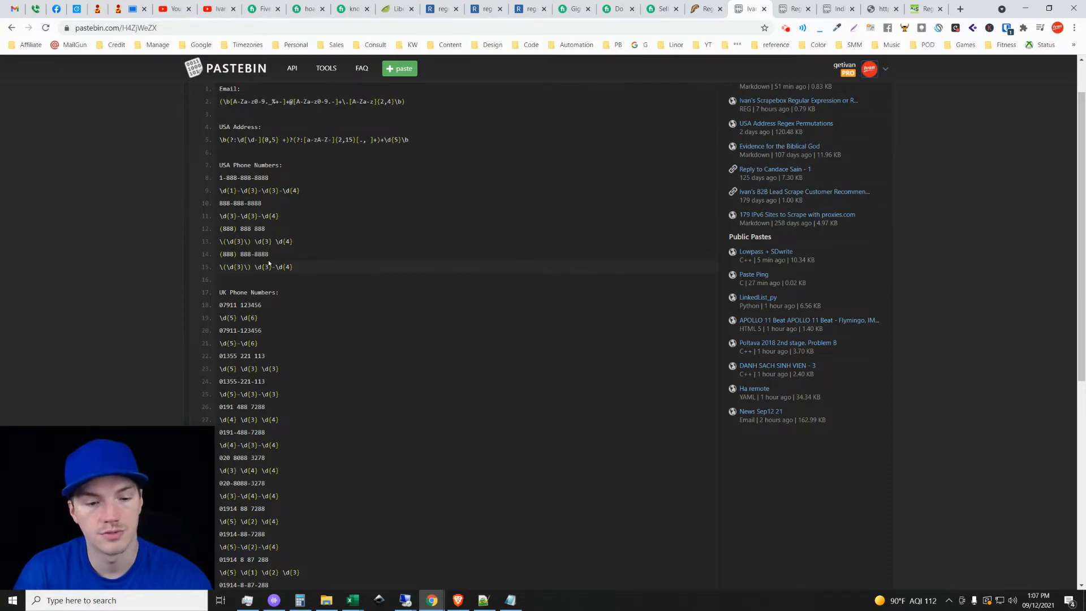
Return to the remote desktop, close the definition editor and select the Spreadsheet definition for the custom crawler.
{"action": "mouse_move", "coordinate": [405, 601]}
{"action": "left_click", "coordinate": [574, 549]}
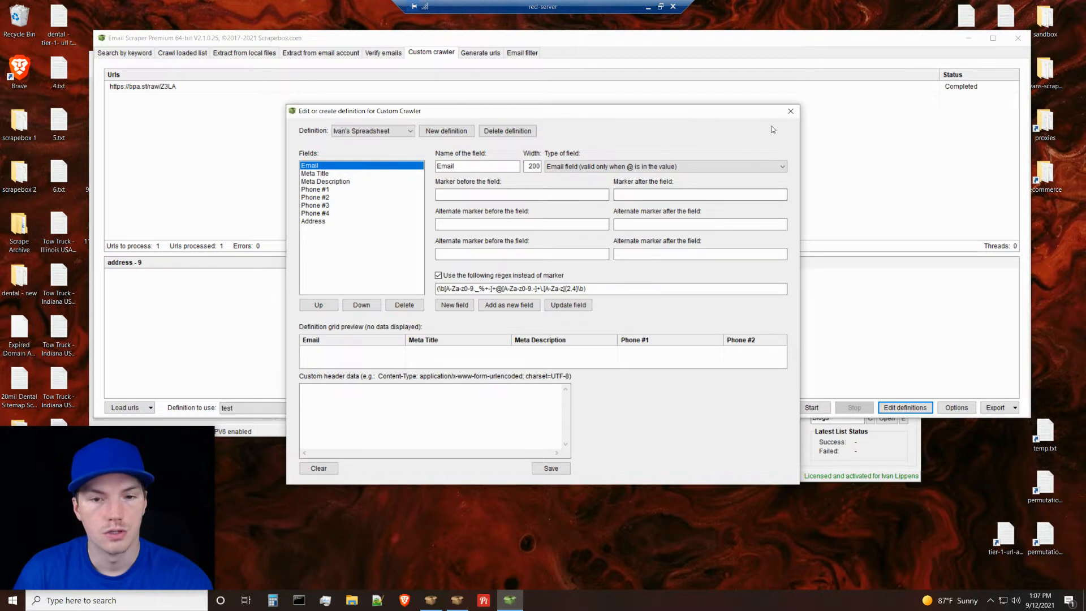
{"action": "left_click", "coordinate": [791, 112]}
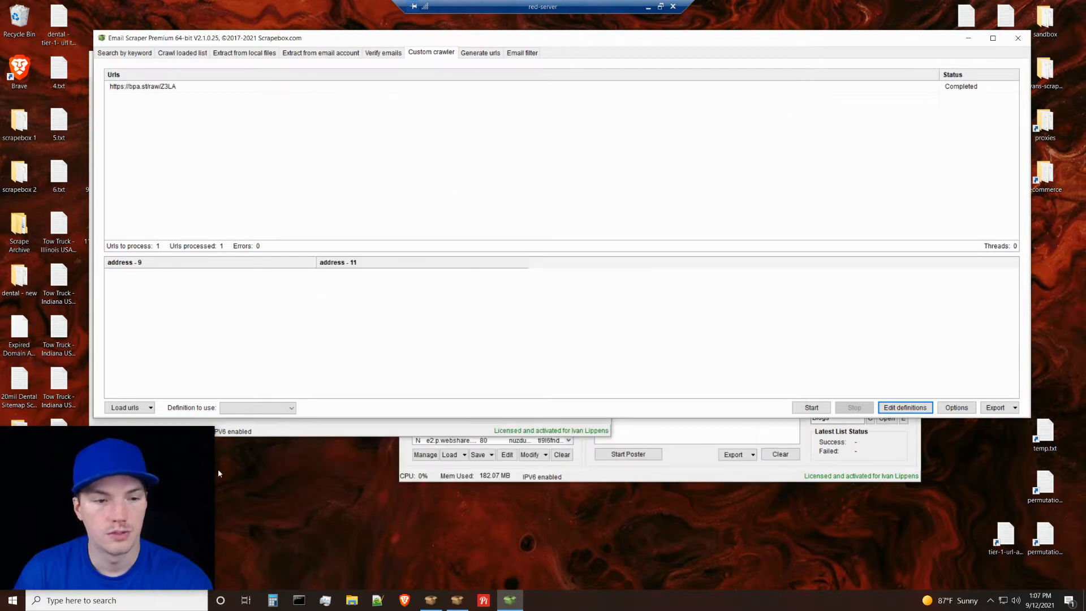
{"action": "left_click", "coordinate": [264, 414]}
{"action": "left_click", "coordinate": [293, 430]}
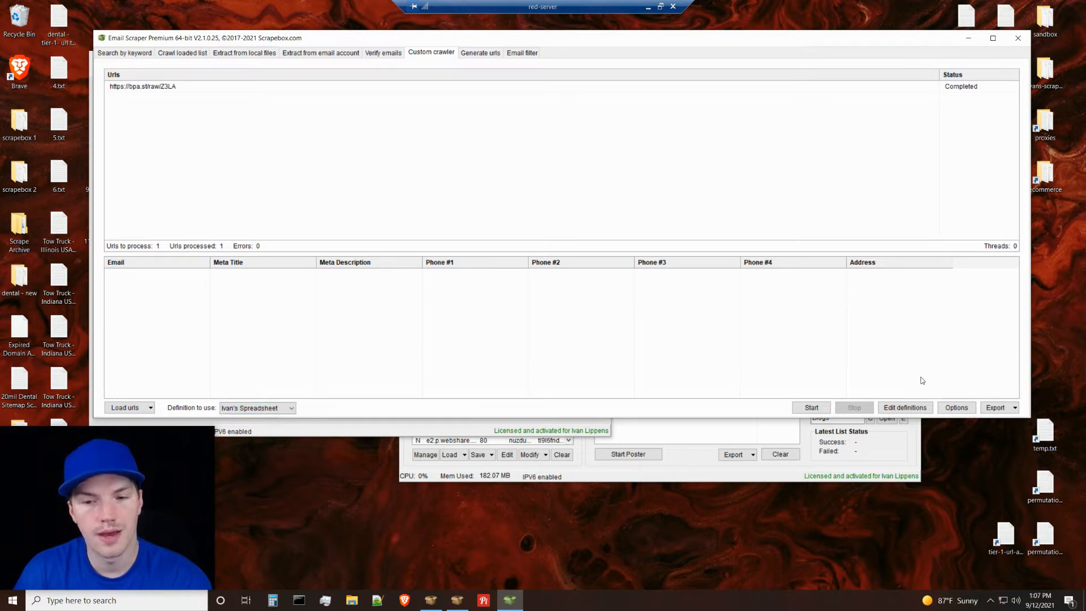
Reopen the crawler's definition editor to examine where markers and regexes are entered, and close it again.
{"action": "left_click", "coordinate": [905, 407]}
{"action": "left_click", "coordinate": [469, 194]}
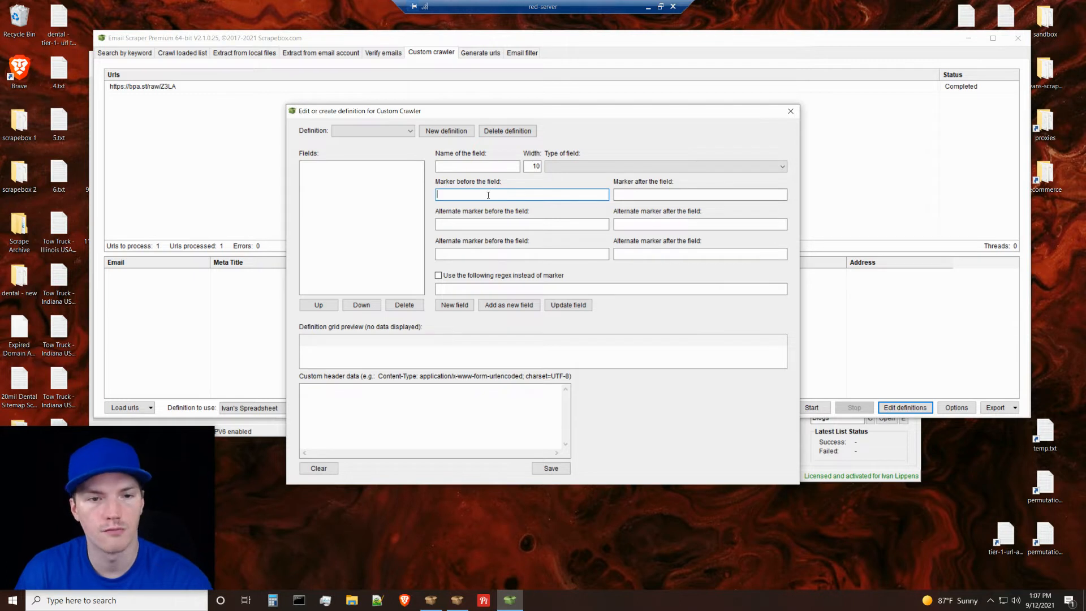
{"action": "left_click", "coordinate": [473, 288]}
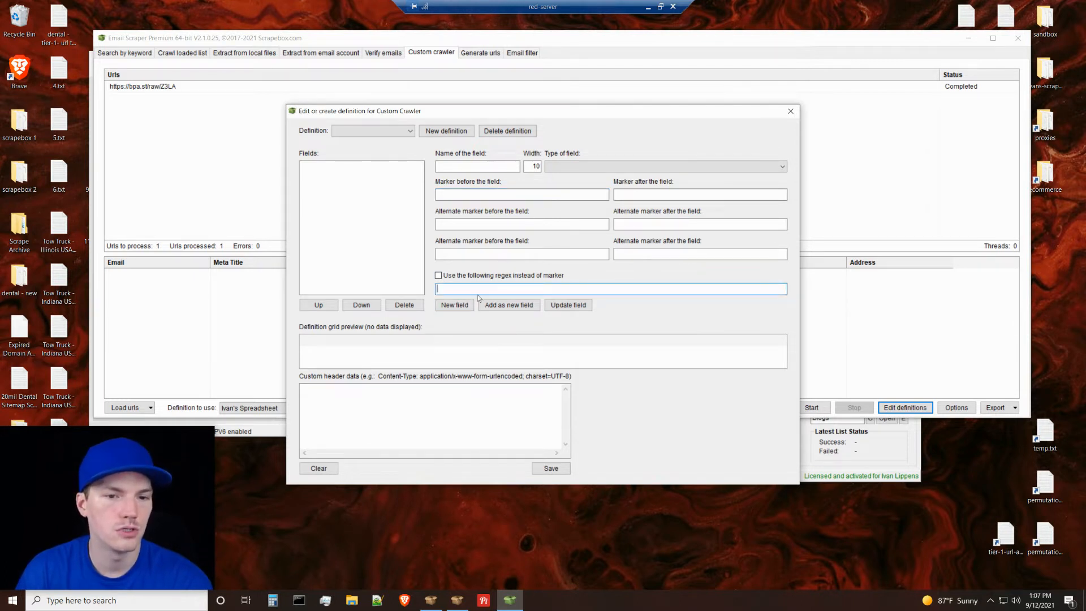
{"action": "left_click", "coordinate": [791, 111]}
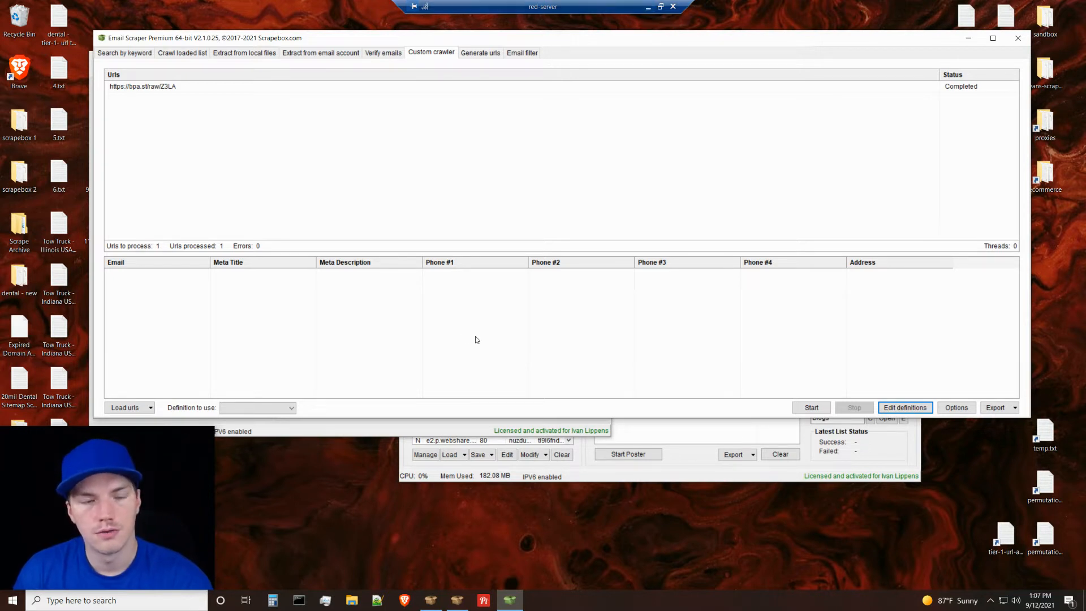
Switch to the main ScrapeBox window and open the editor for creating a custom data grabber.
{"action": "left_click", "coordinate": [674, 473]}
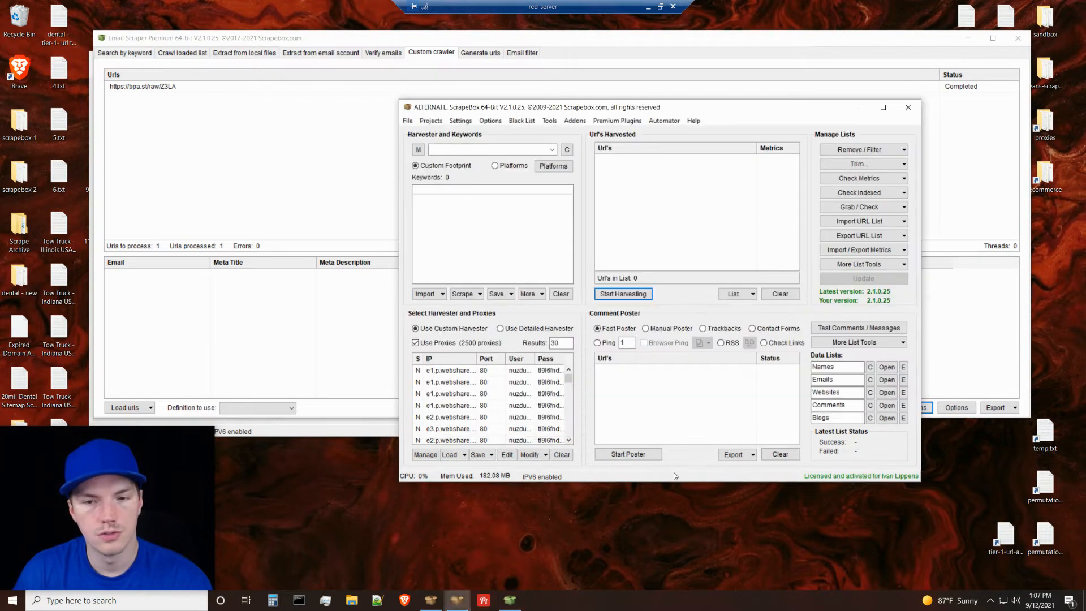
{"action": "left_click", "coordinate": [863, 207]}
{"action": "mouse_move", "coordinate": [872, 365]}
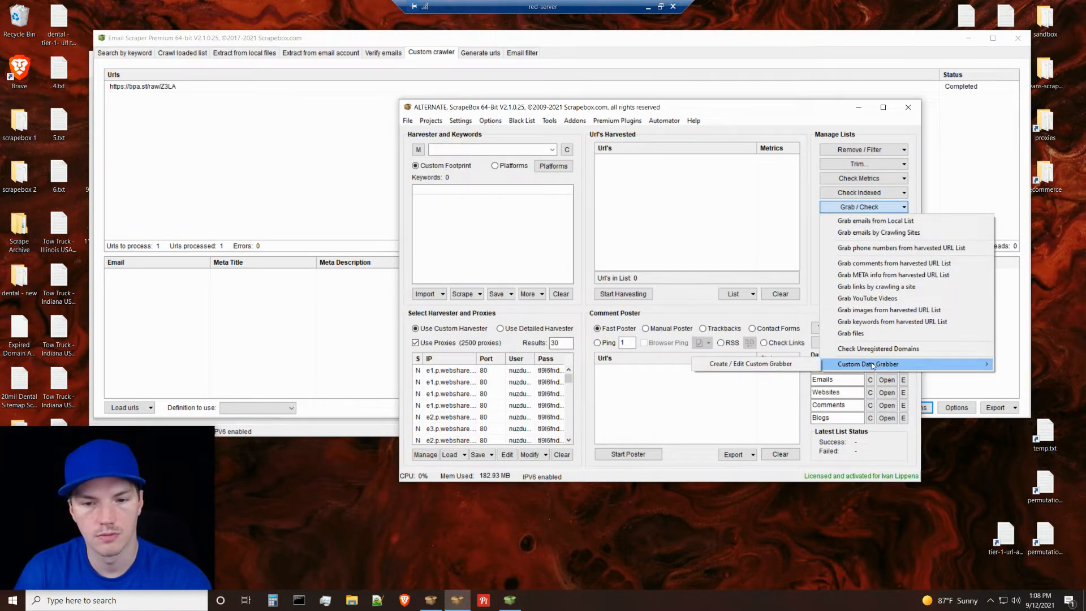
{"action": "left_click", "coordinate": [795, 365]}
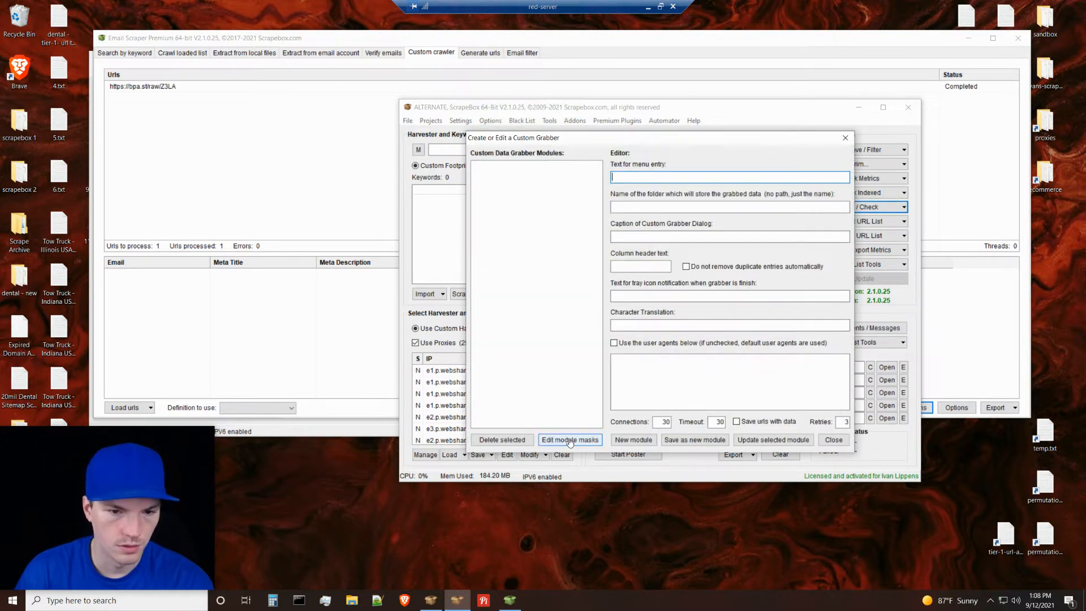
Start a new grabber module, set its menu entry text and storage folder name to test, and try saving it.
{"action": "left_click", "coordinate": [615, 442]}
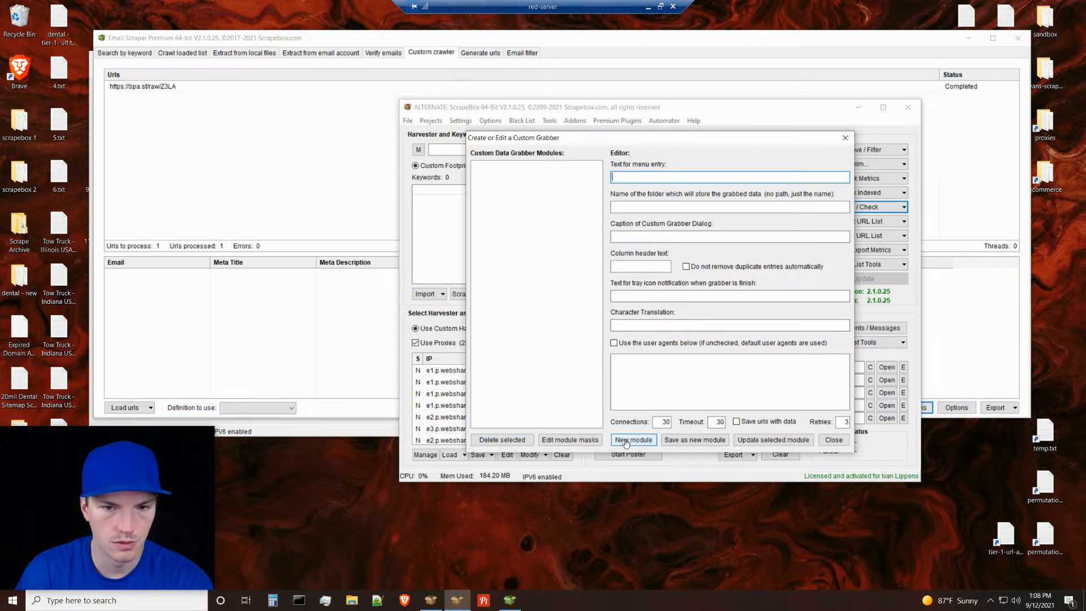
{"action": "type", "text": "asdf"}
{"action": "left_click", "coordinate": [636, 439]}
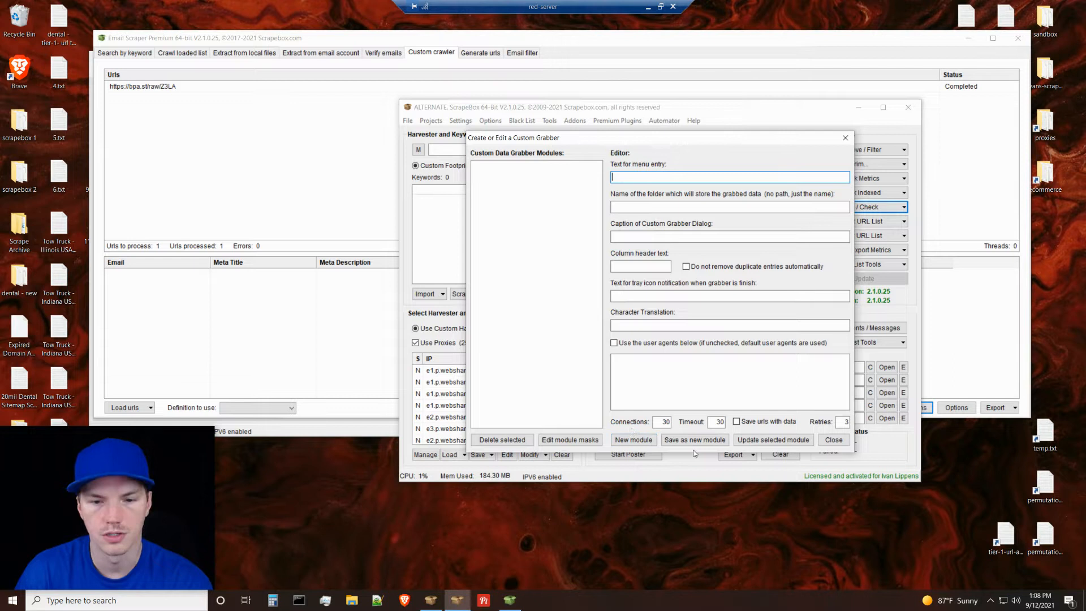
{"action": "type", "text": "test"}
{"action": "left_click", "coordinate": [667, 439]}
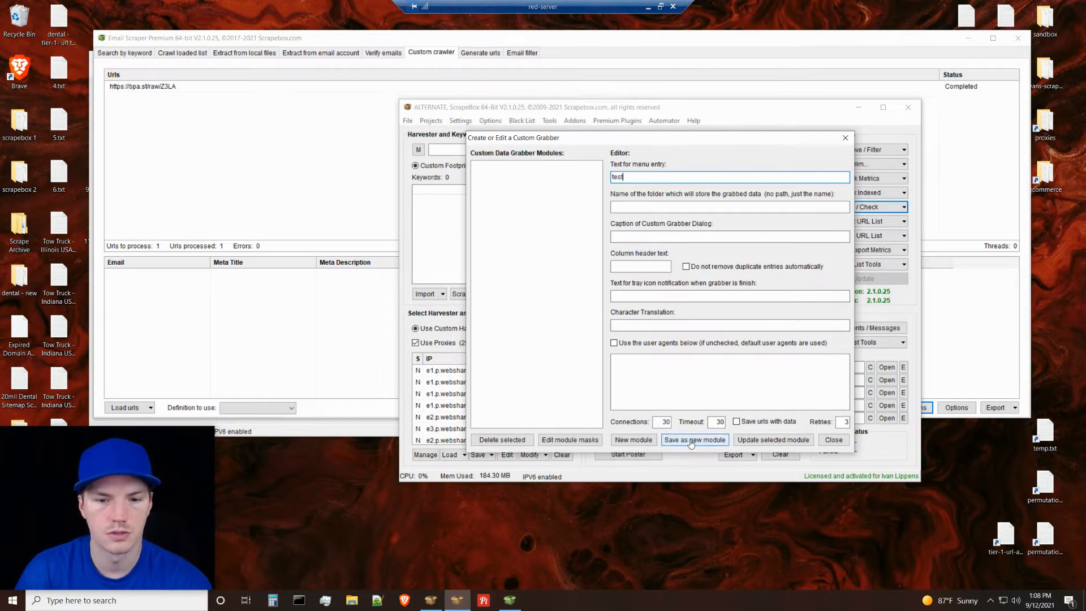
{"action": "left_click", "coordinate": [571, 335]}
{"action": "left_click", "coordinate": [648, 209]}
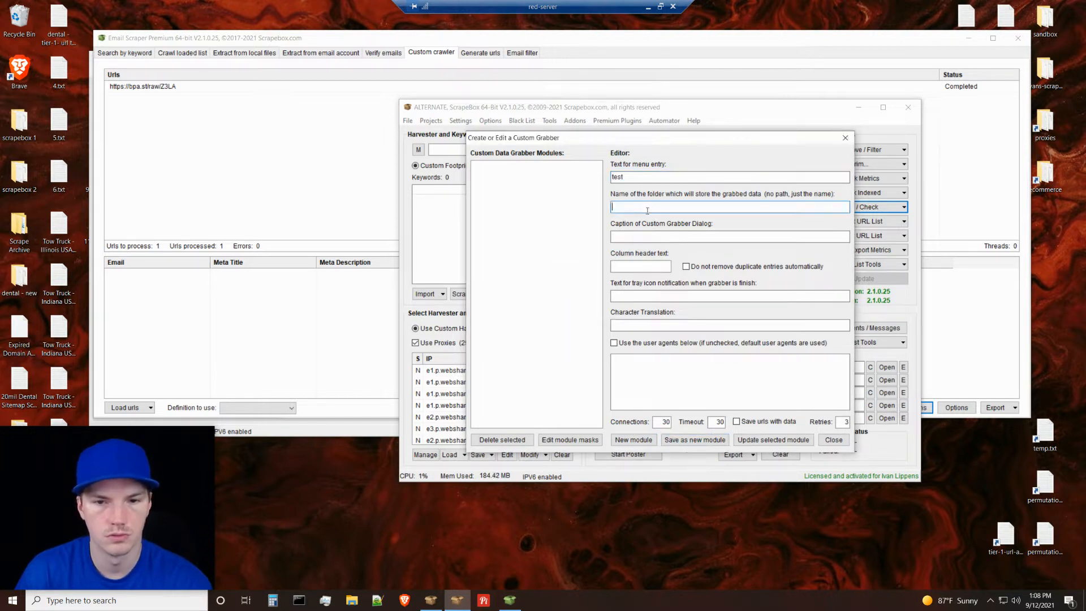
{"action": "type", "text": "test"}
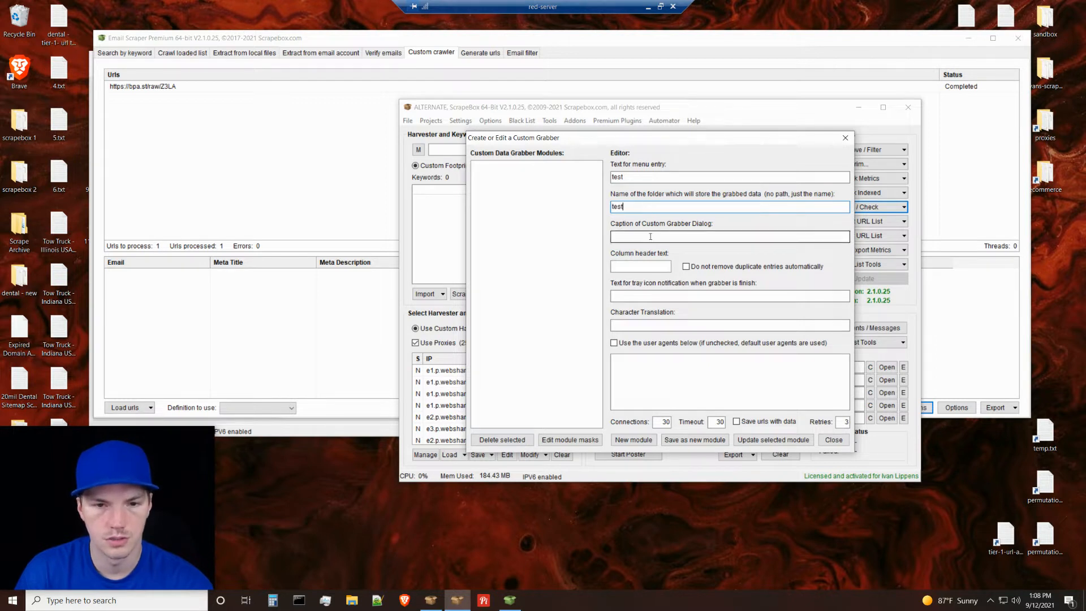
{"action": "left_click", "coordinate": [693, 439]}
{"action": "left_click", "coordinate": [573, 336]}
Set the grabber's column header text and dialog caption to test, and try saving the module again.
{"action": "left_click", "coordinate": [634, 267]}
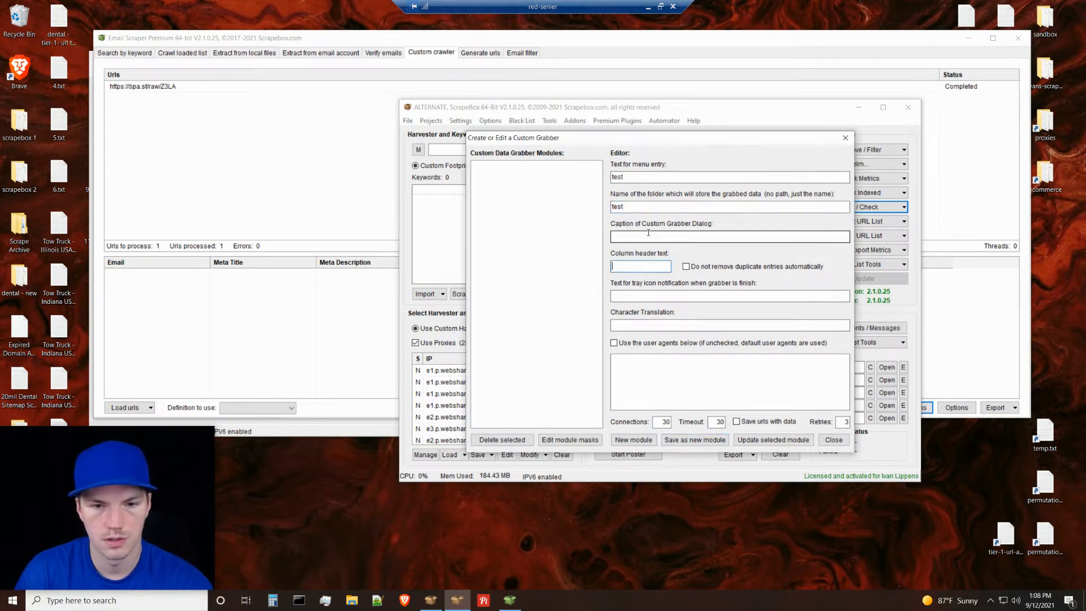
{"action": "type", "text": "test"}
{"action": "left_click", "coordinate": [650, 233]}
{"action": "type", "text": "test"}
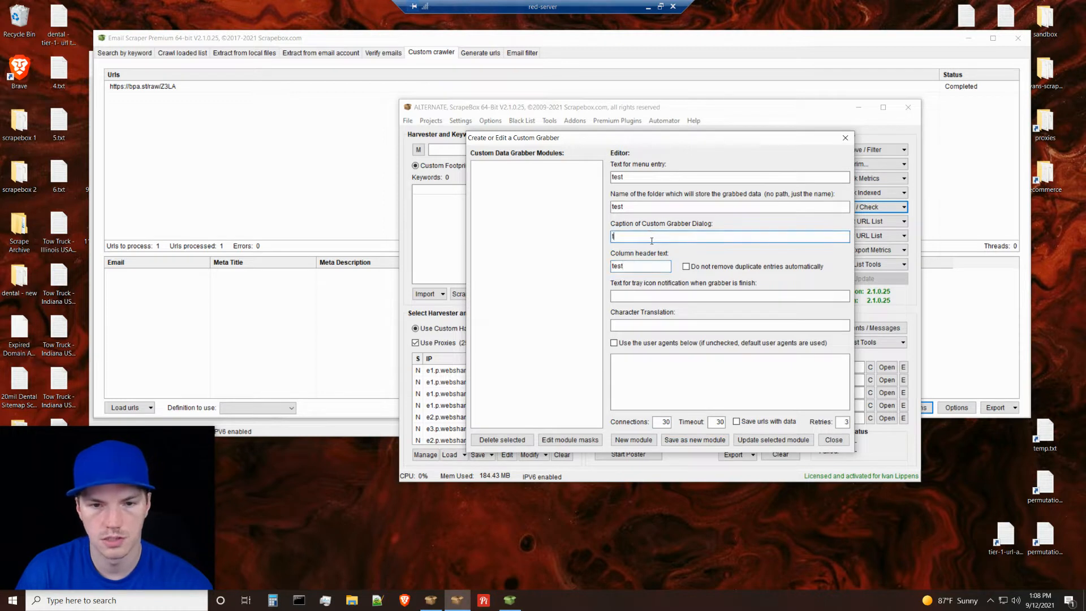
{"action": "left_click", "coordinate": [695, 441]}
{"action": "left_click", "coordinate": [573, 335]}
Set the tray icon notification text to test and save the grabber as a new module.
{"action": "left_click", "coordinate": [661, 296]}
{"action": "type", "text": "test"}
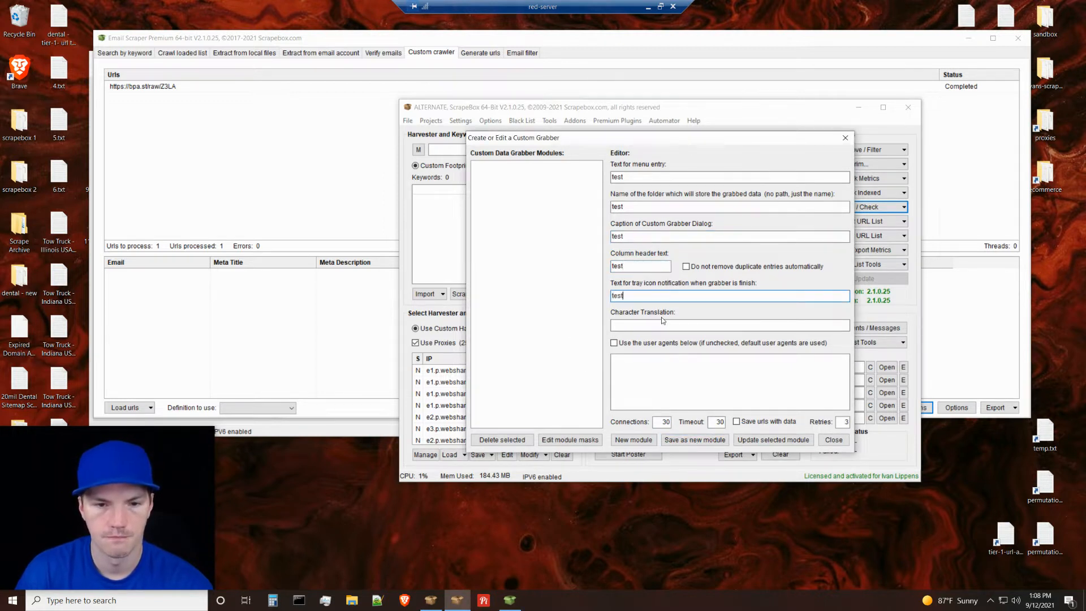
{"action": "left_click", "coordinate": [682, 391]}
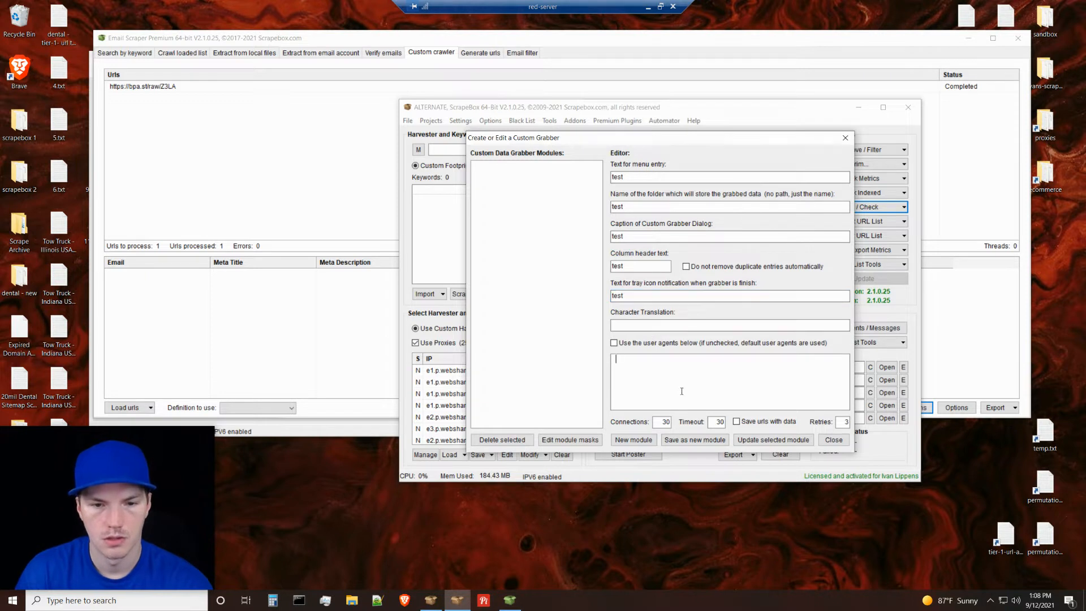
{"action": "left_click", "coordinate": [695, 445]}
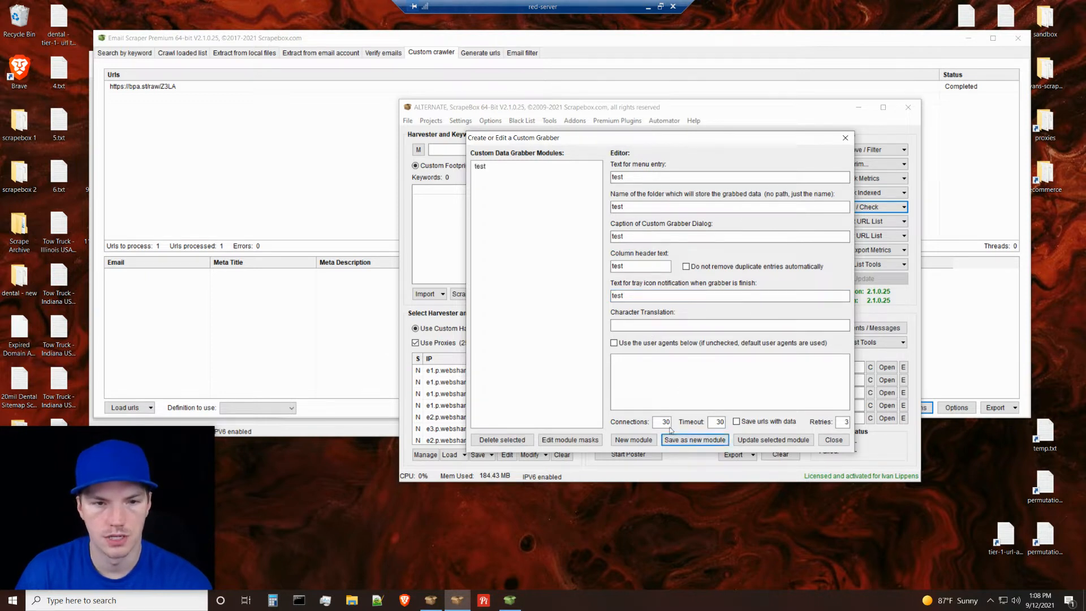
Open the test module's mask configuration to examine the regex extraction field, and close it without adding a mask.
{"action": "left_click", "coordinate": [489, 168]}
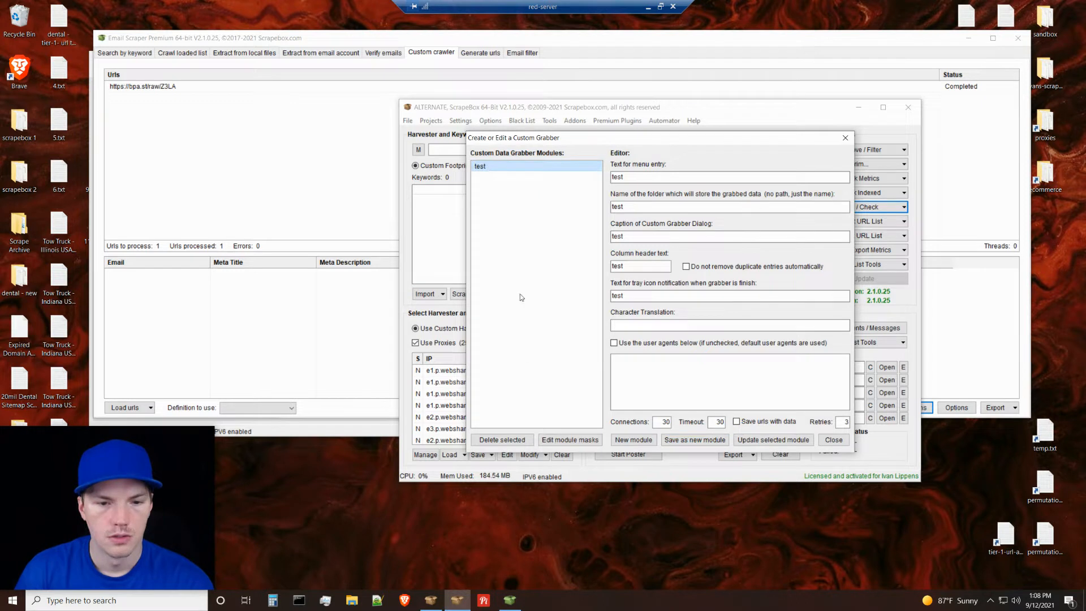
{"action": "left_click", "coordinate": [570, 439]}
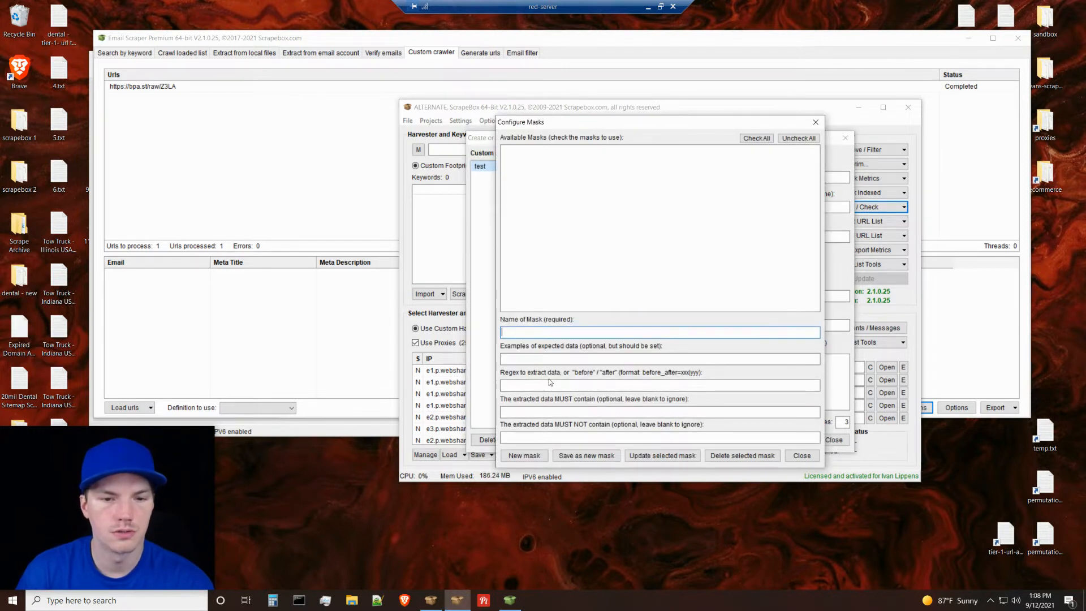
{"action": "left_click", "coordinate": [635, 384]}
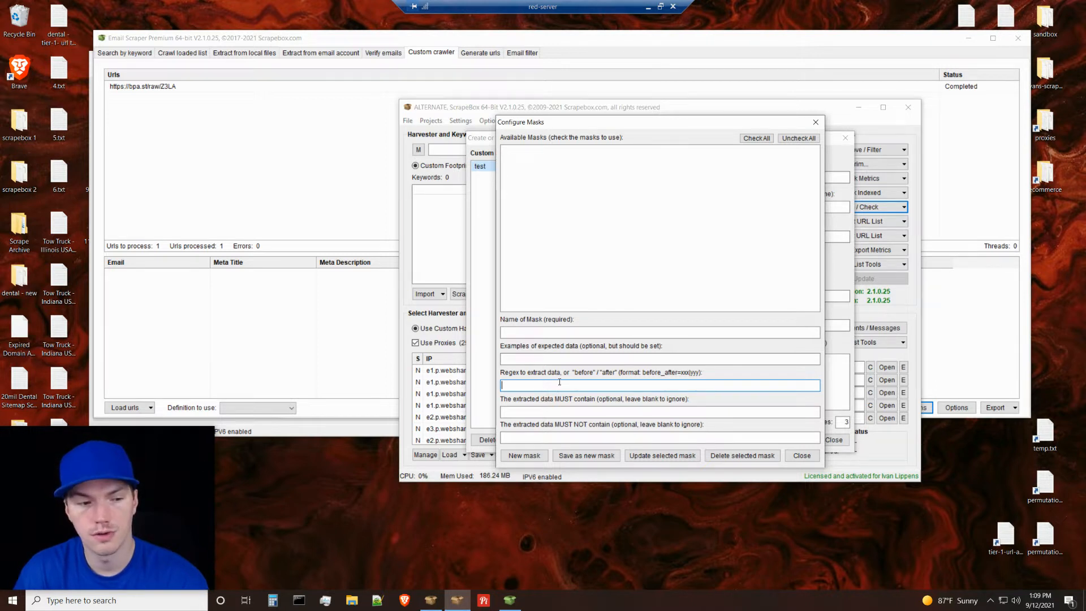
{"action": "left_click", "coordinate": [801, 456]}
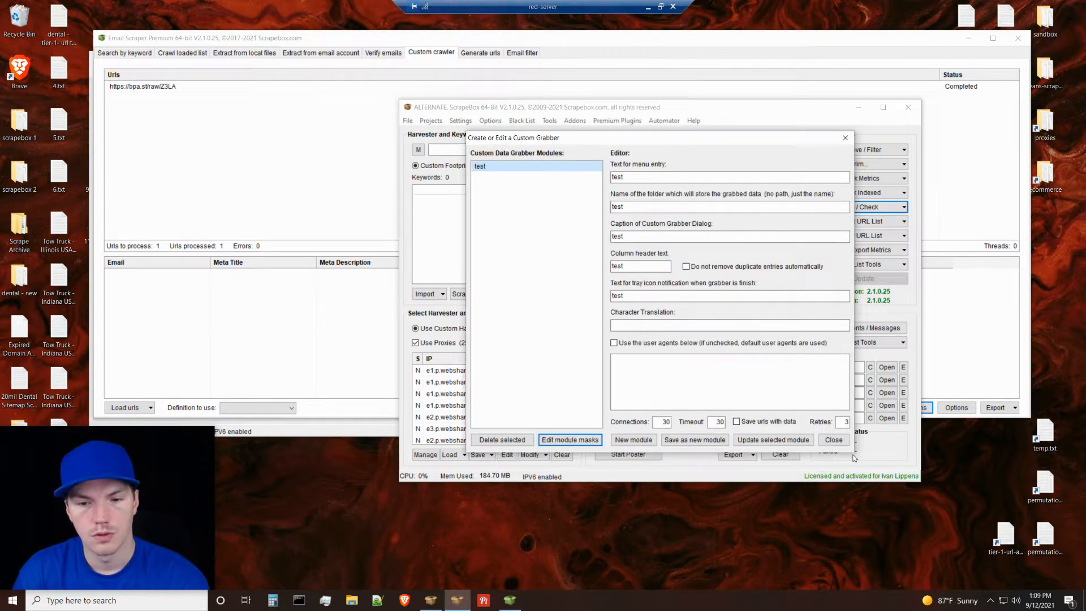
Close the grabber editor and load the test definition in the Email Scraper's custom crawler definition editor to view its address fields.
{"action": "left_click", "coordinate": [835, 441]}
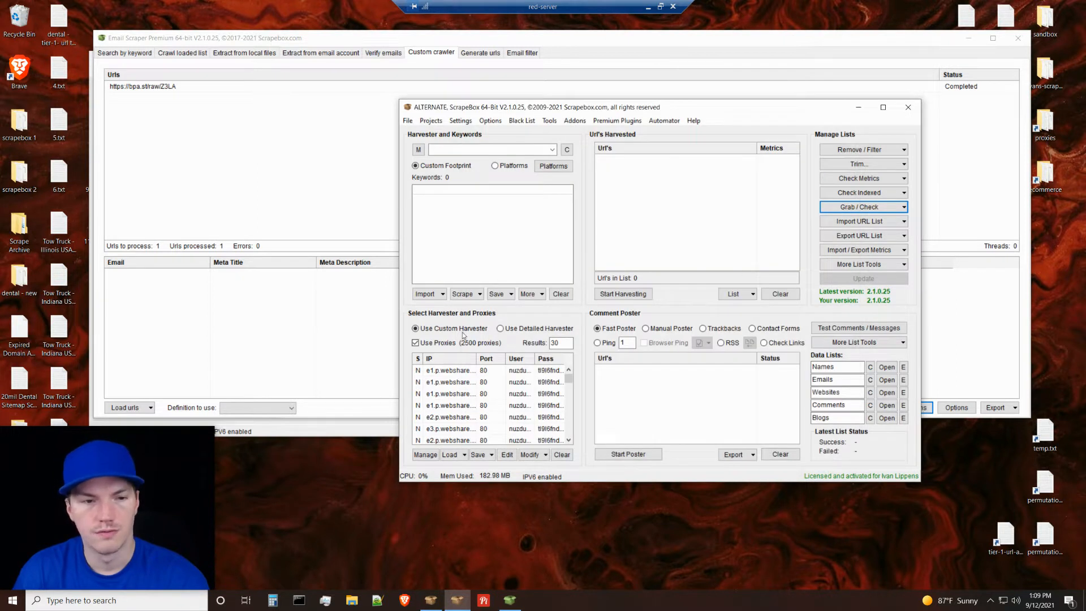
{"action": "left_click", "coordinate": [332, 298]}
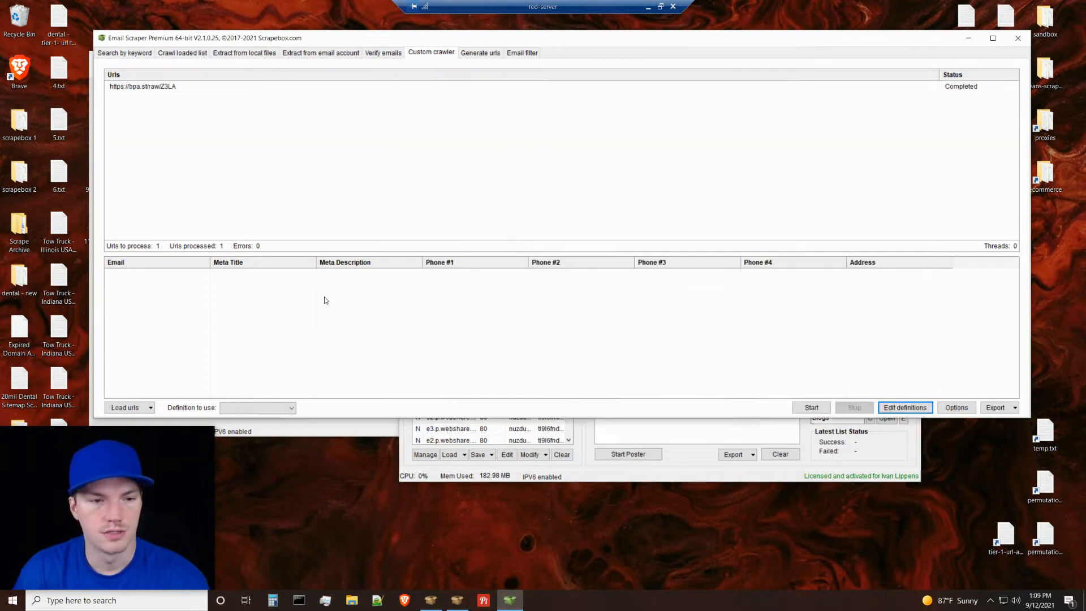
{"action": "left_click", "coordinate": [889, 410]}
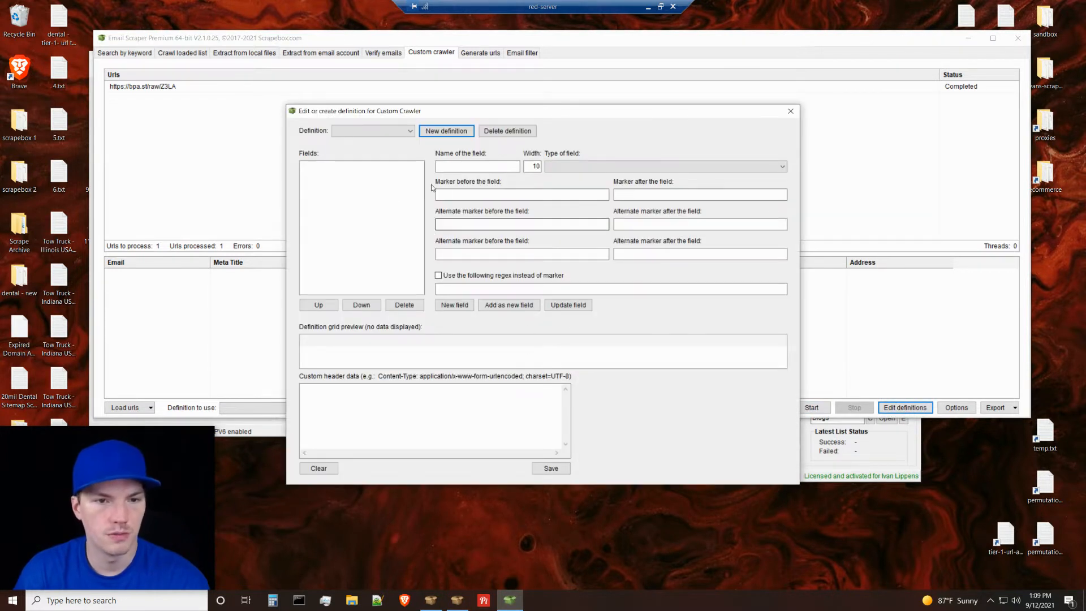
{"action": "left_click", "coordinate": [407, 134]}
{"action": "left_click", "coordinate": [351, 166]}
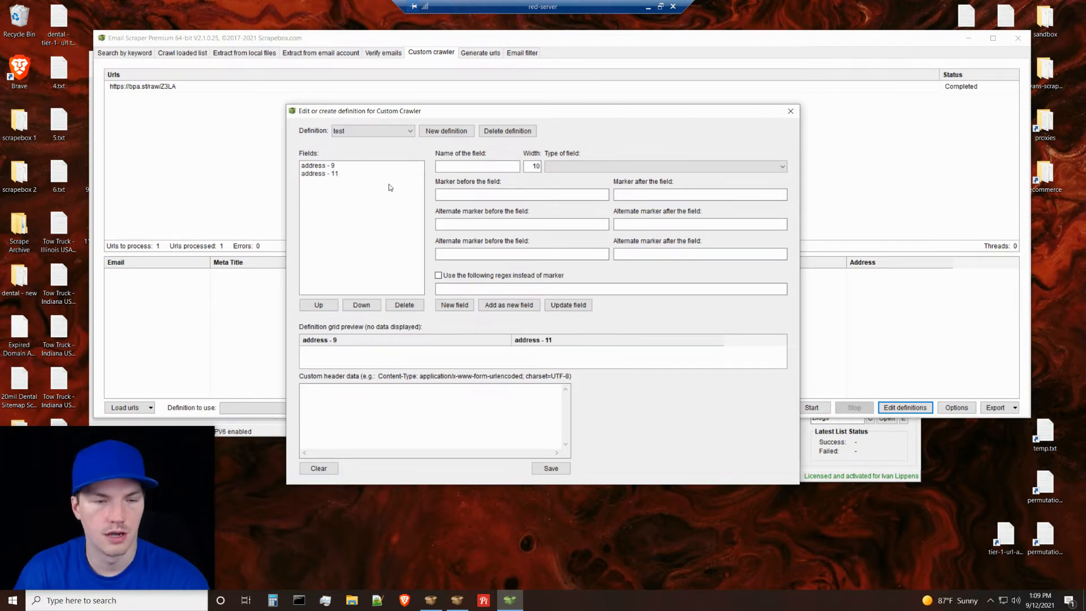
Switch to Chrome and view the Pastebin regex test table comparing the address - 9 and address - 11 results.
{"action": "key", "text": "alt+Tab"}
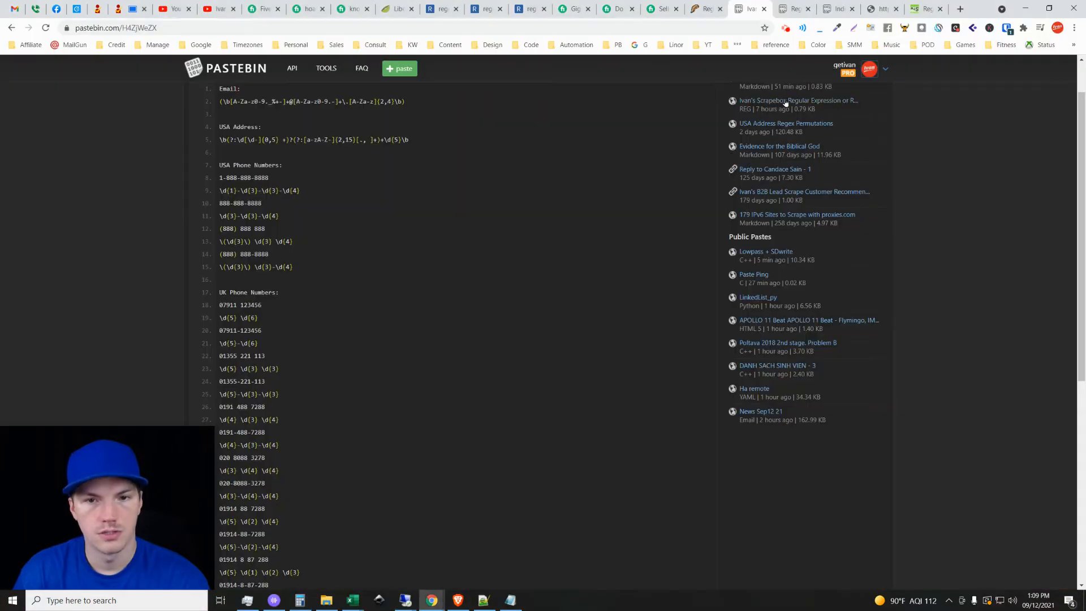
{"action": "left_click", "coordinate": [776, 5]}
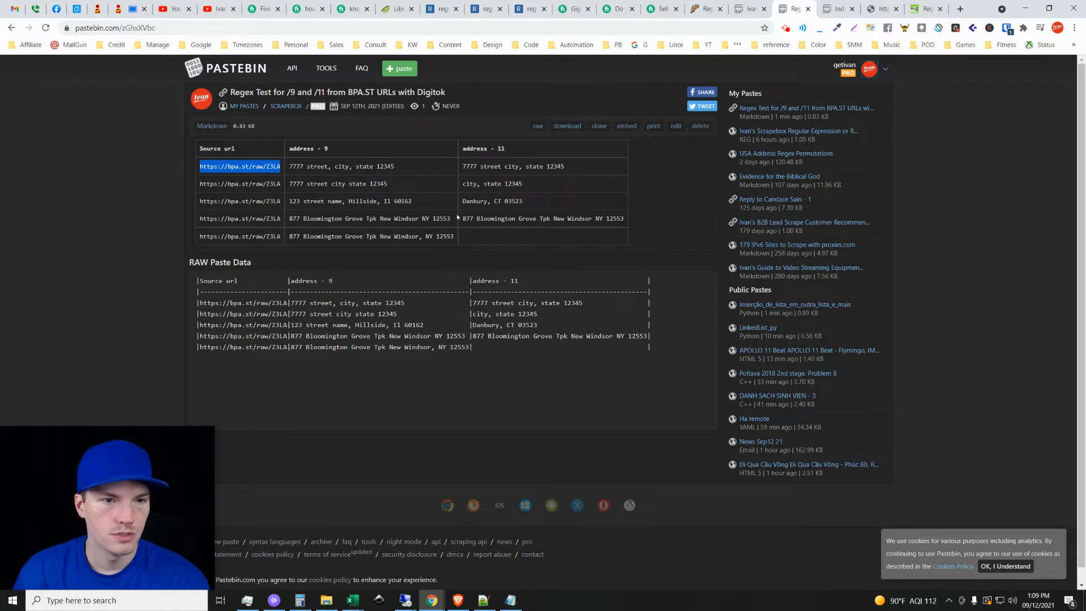
{"action": "left_click", "coordinate": [463, 239]}
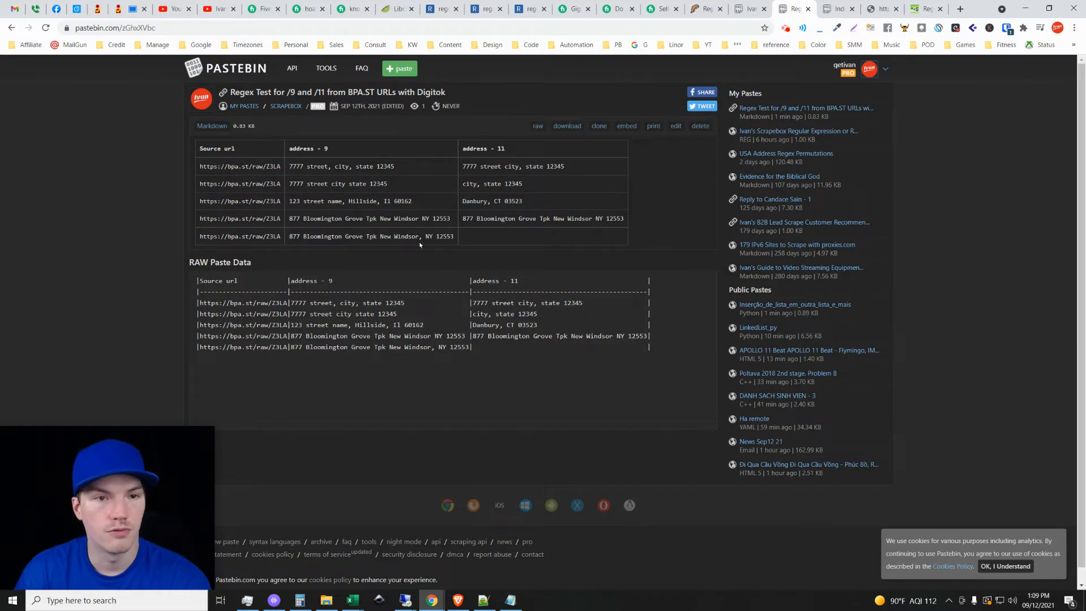
Open the version 11 address regex on regex101 and review its expression and match list.
{"action": "left_click", "coordinate": [431, 7]}
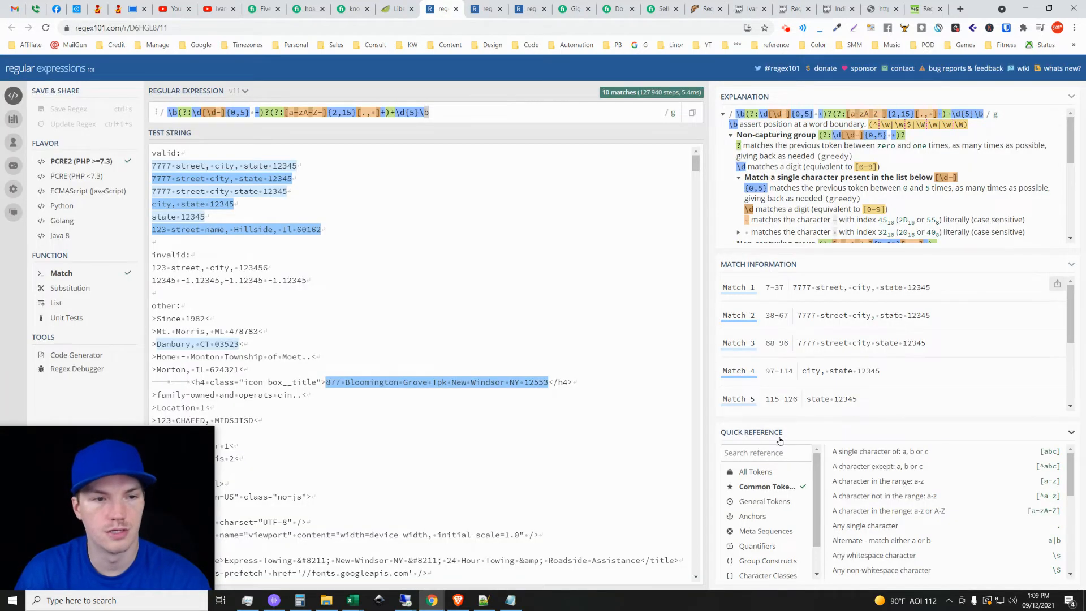
{"action": "left_click", "coordinate": [464, 112]}
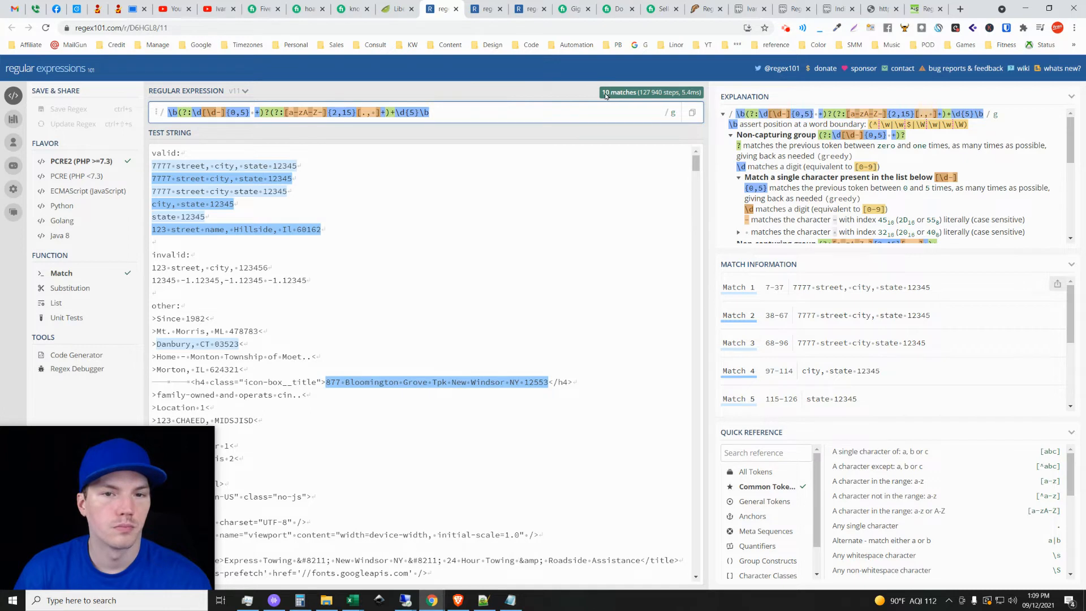
{"action": "scroll", "coordinate": [895, 372], "scroll_direction": "down", "scroll_amount": 3}
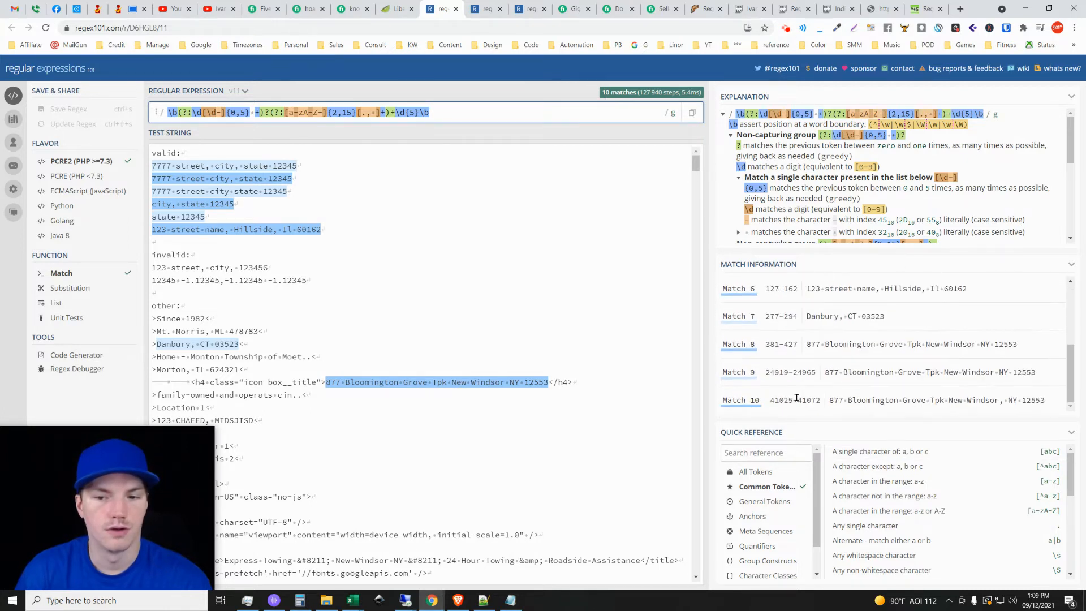
{"action": "scroll", "coordinate": [796, 397], "scroll_direction": "up", "scroll_amount": 3}
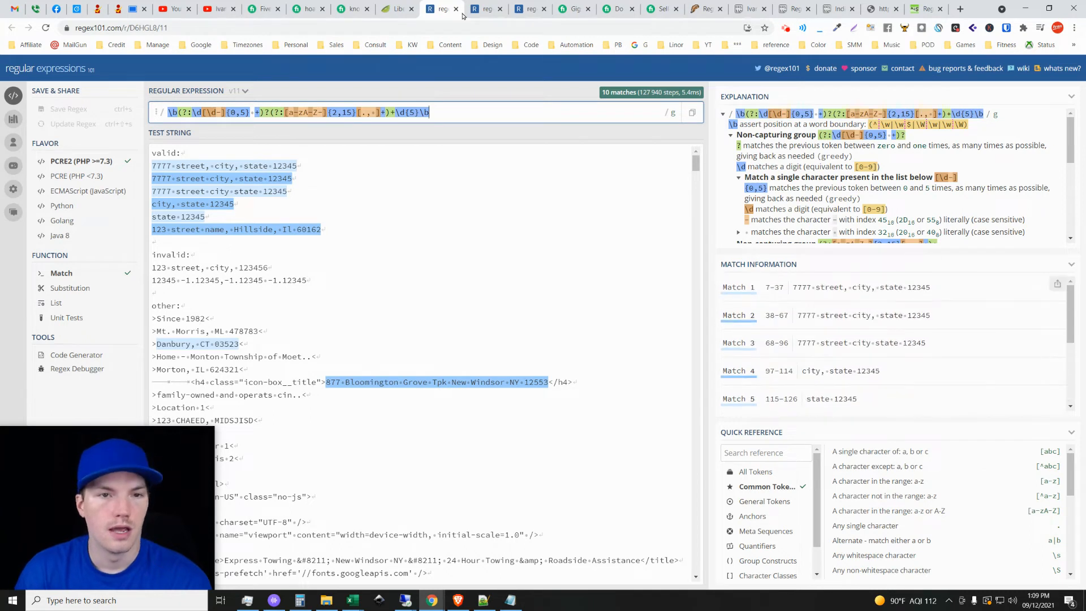
Open the version 9 address regex on regex101 and examine its full match list for comparison with version 11.
{"action": "left_click", "coordinate": [481, 5]}
{"action": "left_click", "coordinate": [500, 8]}
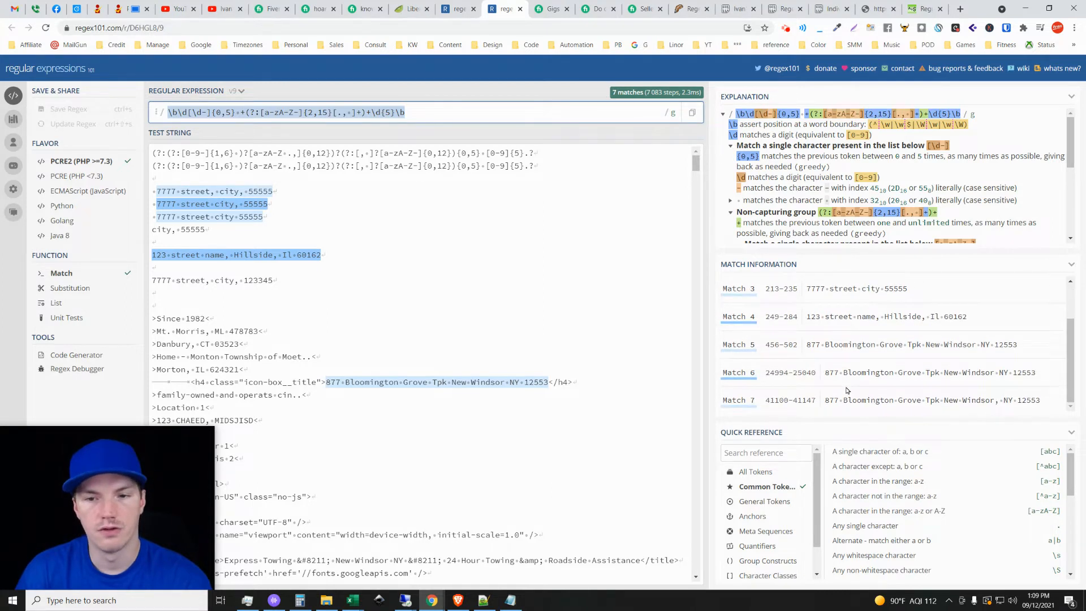
{"action": "mouse_move", "coordinate": [279, 118]}
{"action": "left_click", "coordinate": [458, 8]}
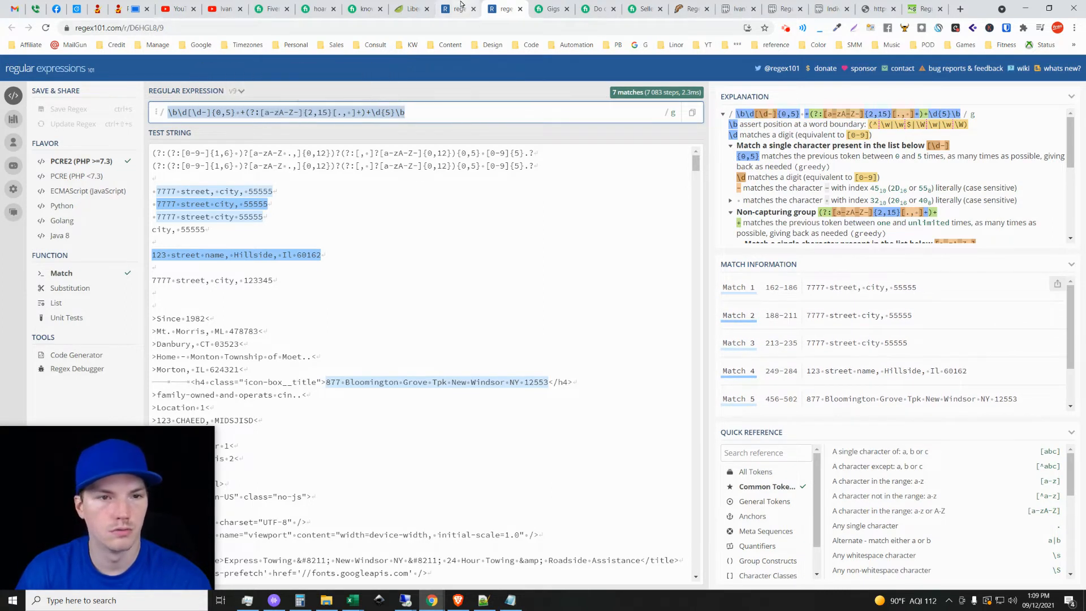
{"action": "left_click", "coordinate": [502, 5]}
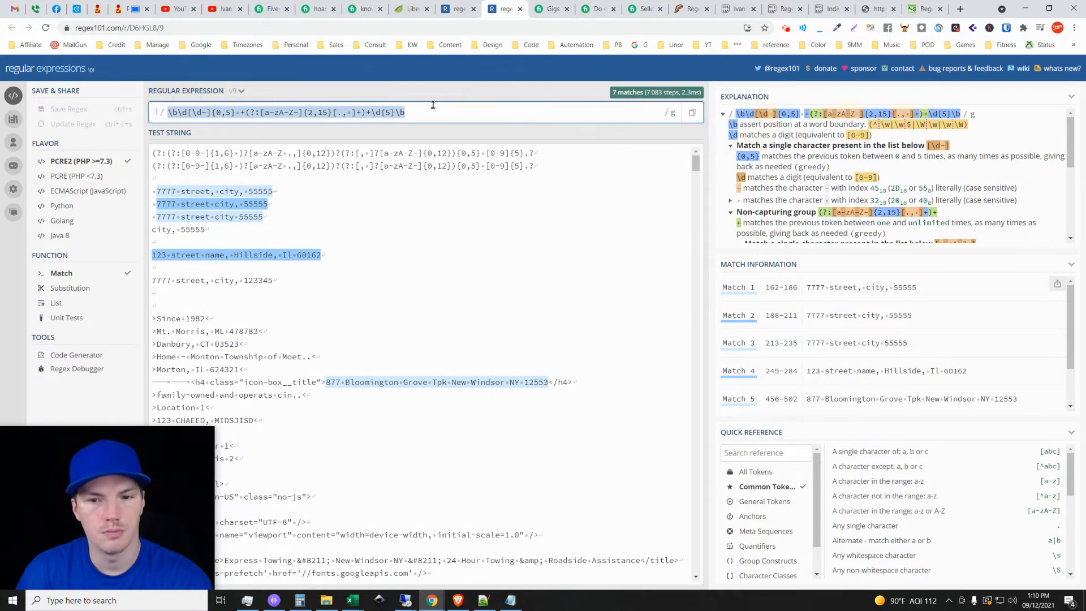
{"action": "scroll", "coordinate": [846, 315], "scroll_direction": "down", "scroll_amount": 2}
{"action": "scroll", "coordinate": [809, 356], "scroll_direction": "up", "scroll_amount": 2}
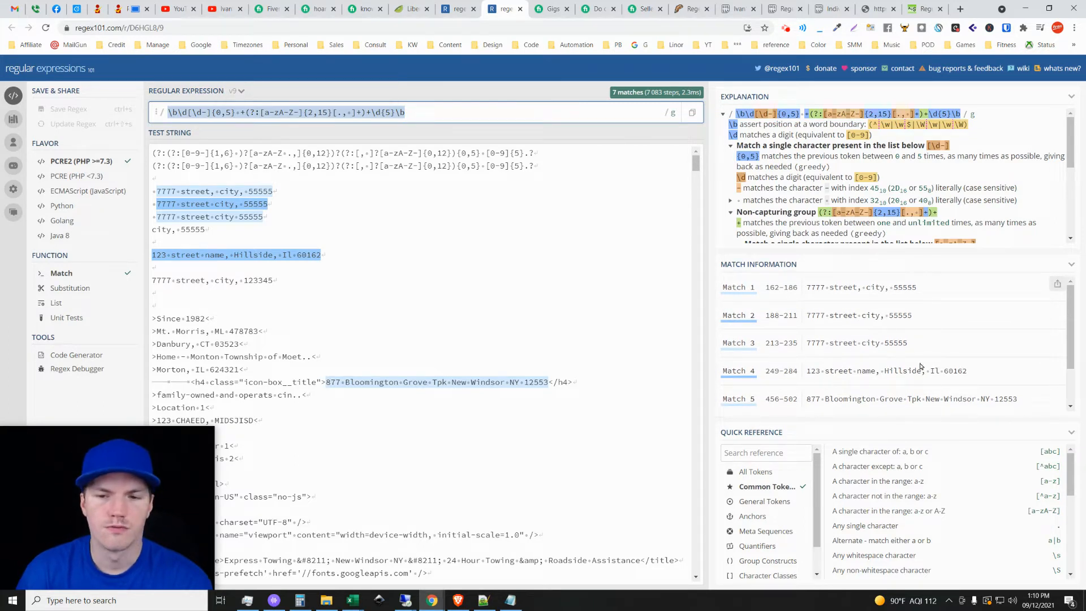
{"action": "scroll", "coordinate": [864, 368], "scroll_direction": "down", "scroll_amount": 1}
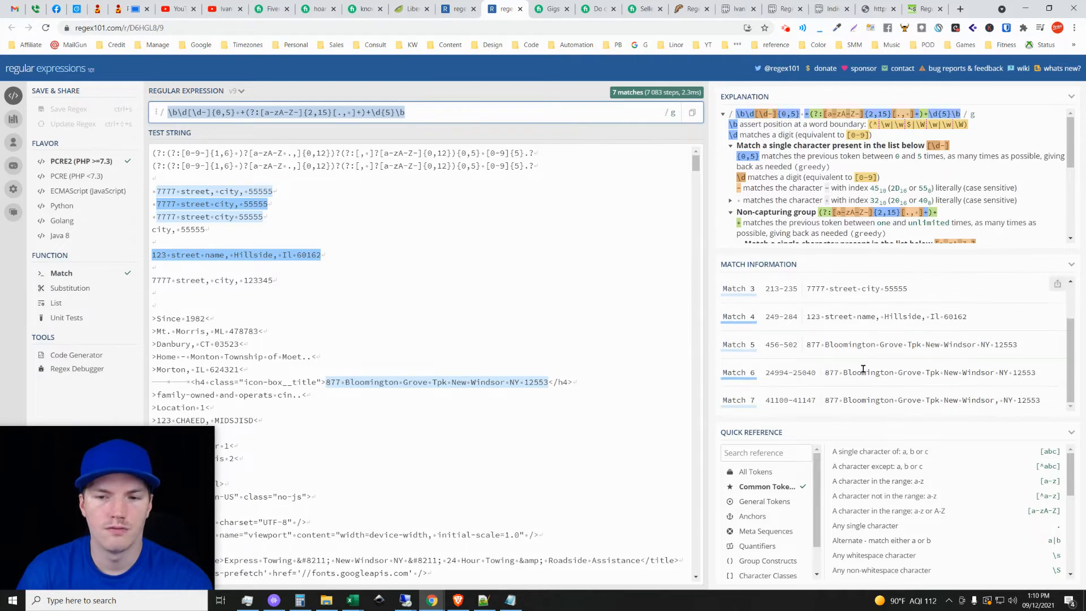
{"action": "scroll", "coordinate": [864, 366], "scroll_direction": "up", "scroll_amount": 1}
{"action": "left_click", "coordinate": [167, 111]}
Return to the version 11 regex and look through its matches for addresses that version 9 leaves out.
{"action": "key", "text": "ctrl+shift+Tab"}
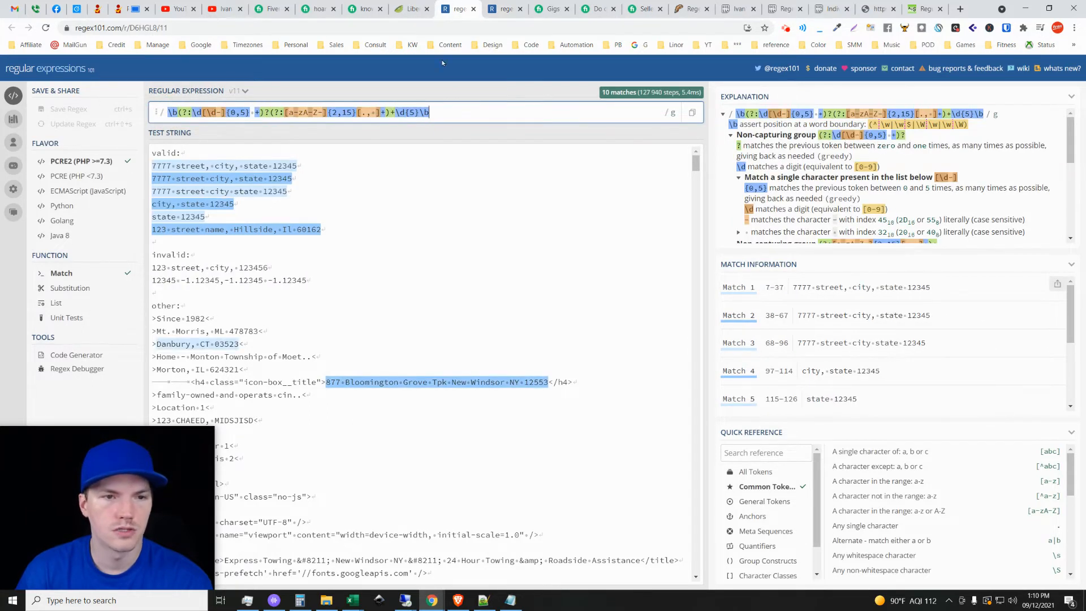
{"action": "scroll", "coordinate": [874, 362], "scroll_direction": "down", "scroll_amount": 1}
{"action": "scroll", "coordinate": [837, 347], "scroll_direction": "down", "scroll_amount": 1}
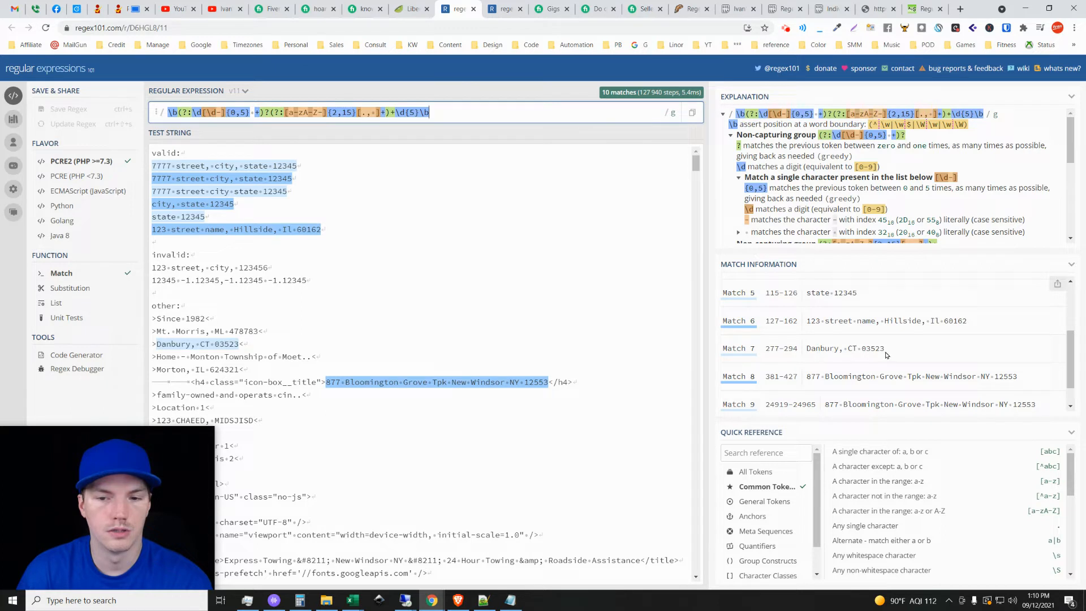
{"action": "scroll", "coordinate": [843, 351], "scroll_direction": "down", "scroll_amount": 1}
{"action": "scroll", "coordinate": [835, 376], "scroll_direction": "up", "scroll_amount": 2}
{"action": "scroll", "coordinate": [849, 371], "scroll_direction": "down", "scroll_amount": 1}
{"action": "scroll", "coordinate": [866, 359], "scroll_direction": "up", "scroll_amount": 1}
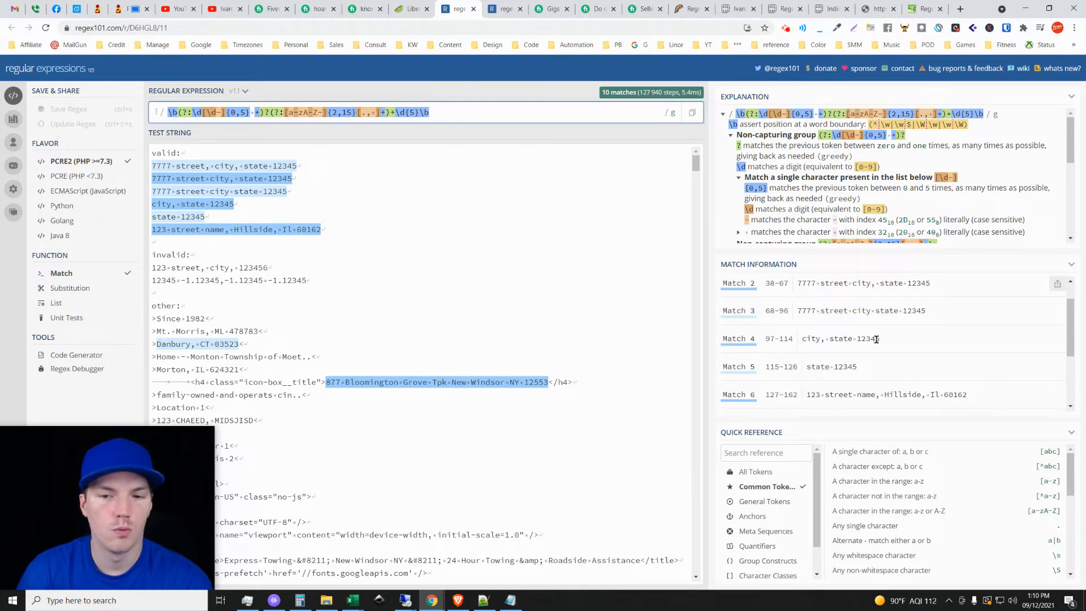
{"action": "scroll", "coordinate": [849, 333], "scroll_direction": "down", "scroll_amount": 1}
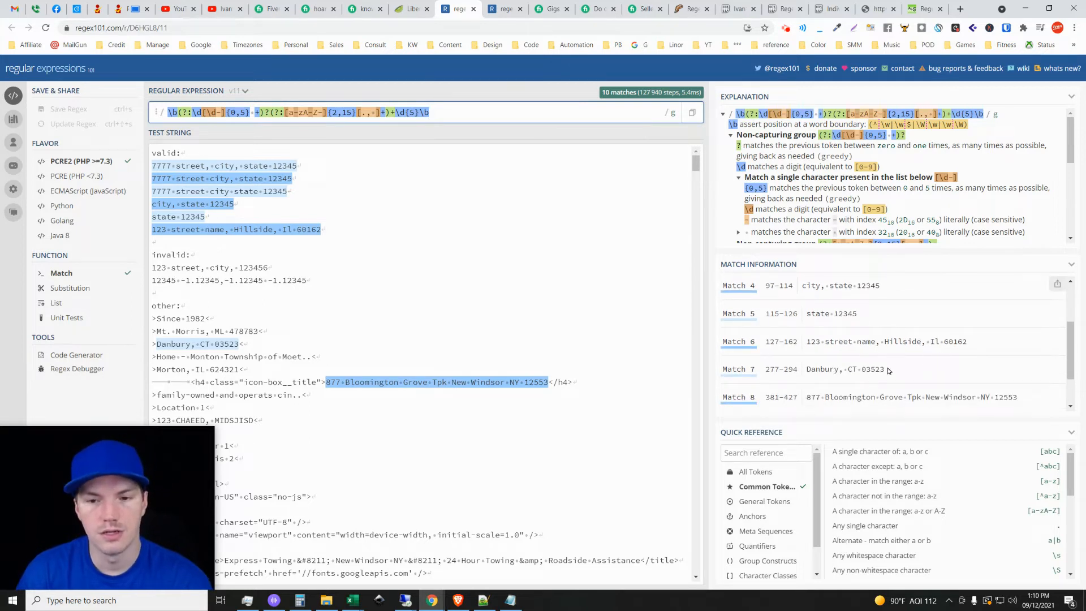
Highlight the partial address matches of version 11, such as "Danbury, CT 03523" and "city, state 12345", in the match list.
{"action": "left_click_drag", "start_coordinate": [887, 373], "coordinate": [807, 373]}
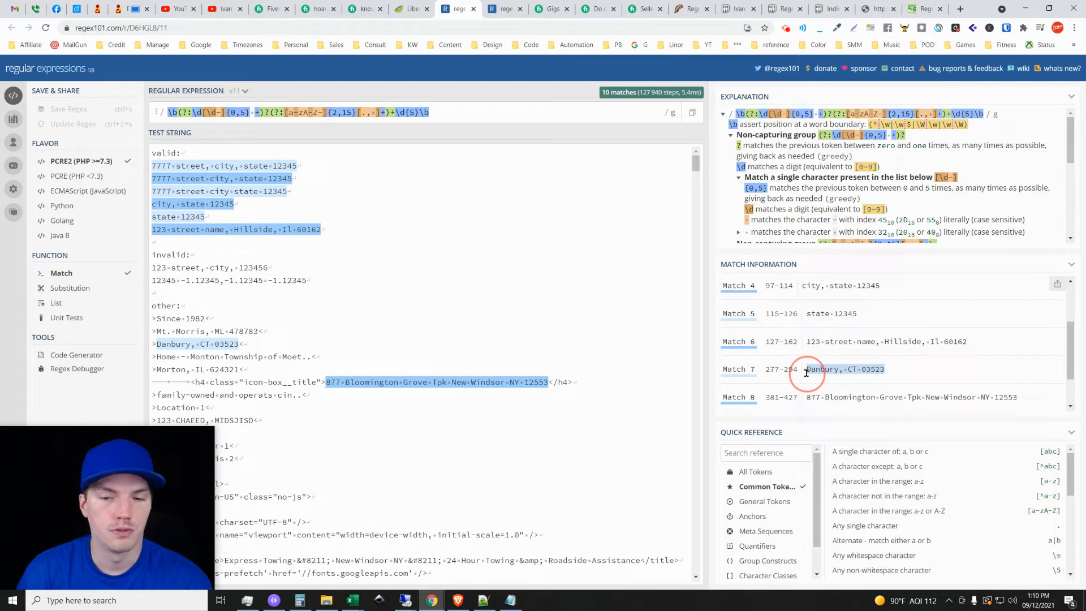
{"action": "left_click_drag", "start_coordinate": [859, 316], "coordinate": [810, 317]}
{"action": "left_click", "coordinate": [810, 317]}
{"action": "scroll", "coordinate": [875, 340], "scroll_direction": "up", "scroll_amount": 2}
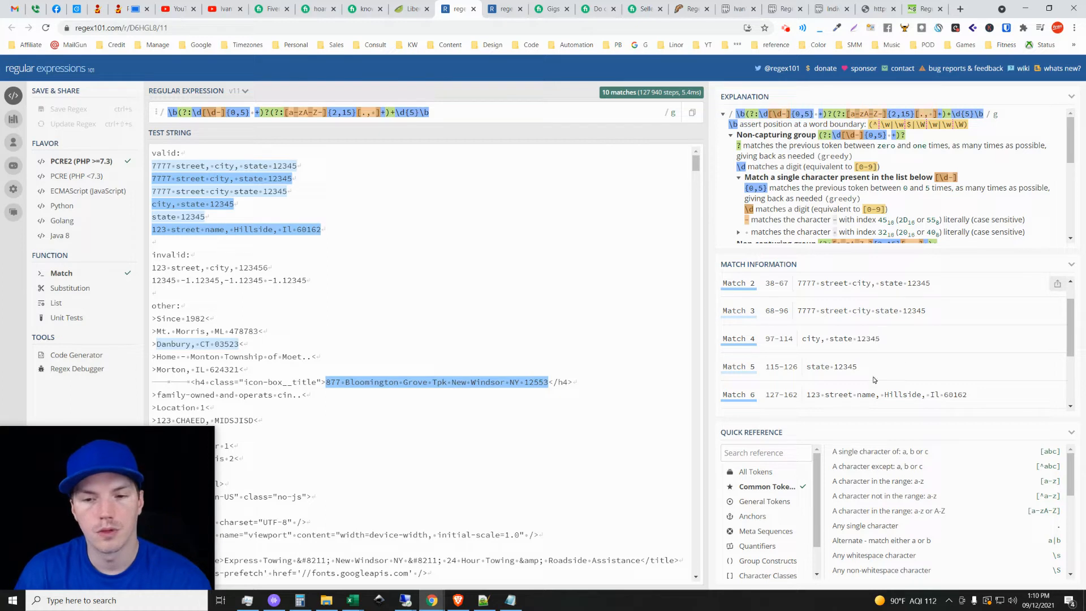
{"action": "left_click_drag", "start_coordinate": [884, 339], "coordinate": [800, 339]}
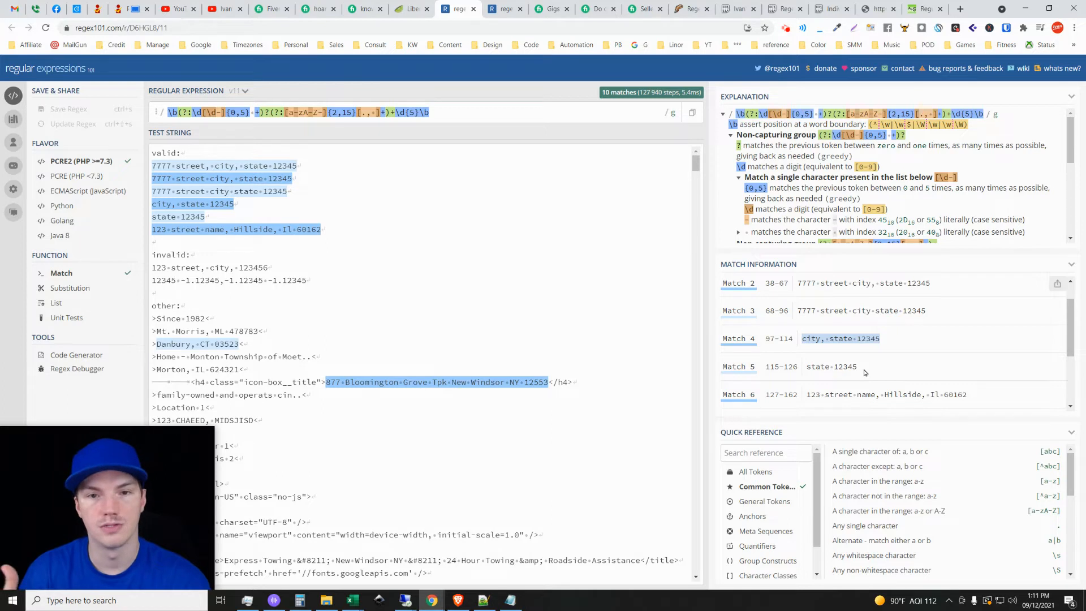
{"action": "scroll", "coordinate": [911, 348], "scroll_direction": "up", "scroll_amount": 1}
{"action": "scroll", "coordinate": [911, 348], "scroll_direction": "up", "scroll_amount": 1}
{"action": "left_click", "coordinate": [654, 72]}
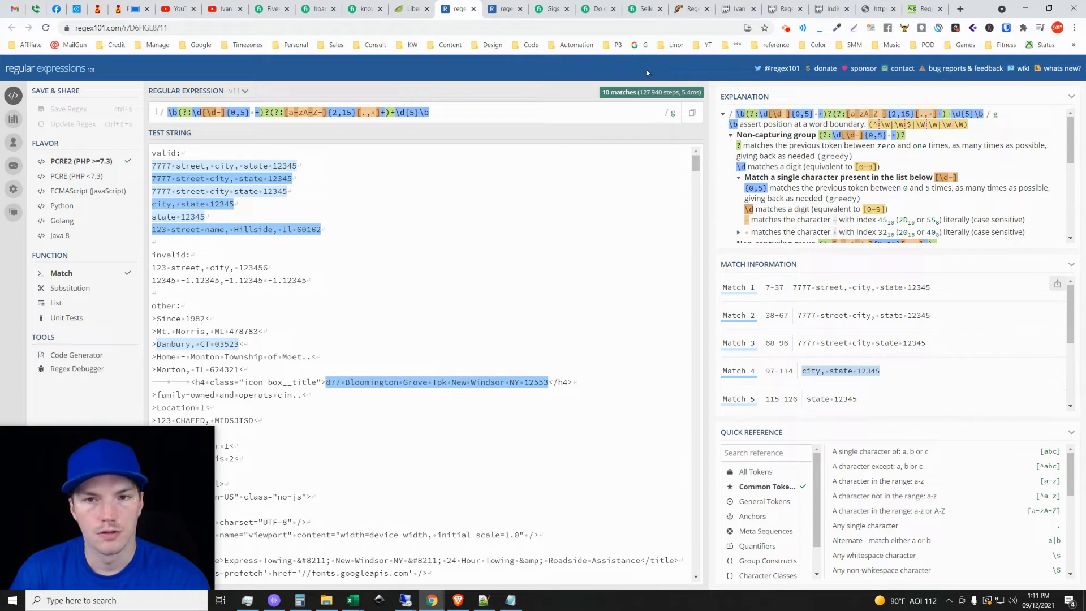
Revisit the Pastebin test table, switch to the 9 and 11.xlsx workbook in Excel, and select the 9 - alone sheet's Source url column.
{"action": "left_click", "coordinate": [781, 5]}
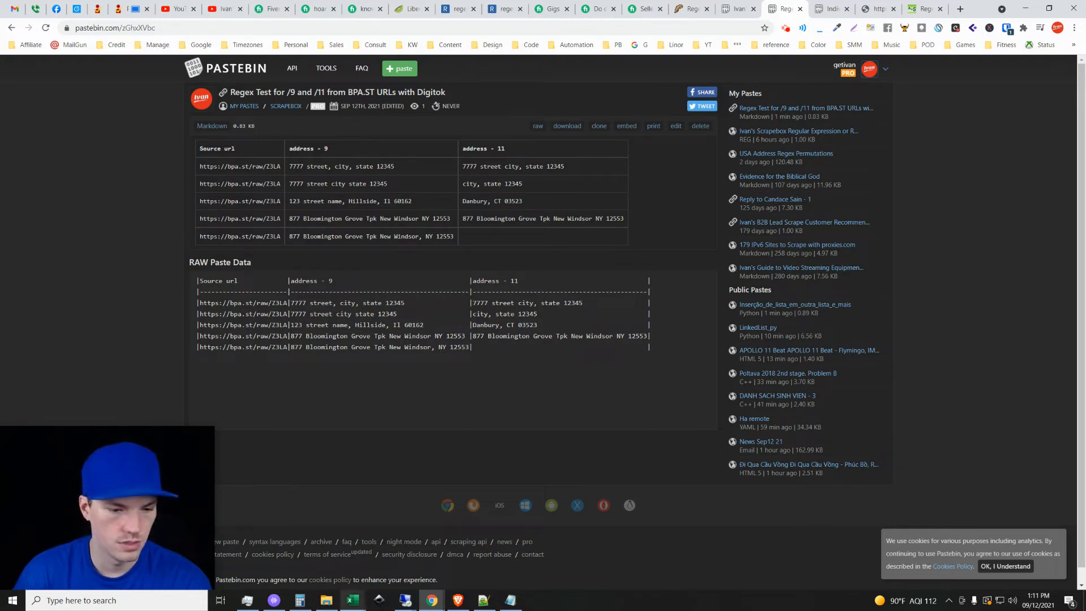
{"action": "mouse_move", "coordinate": [352, 600]}
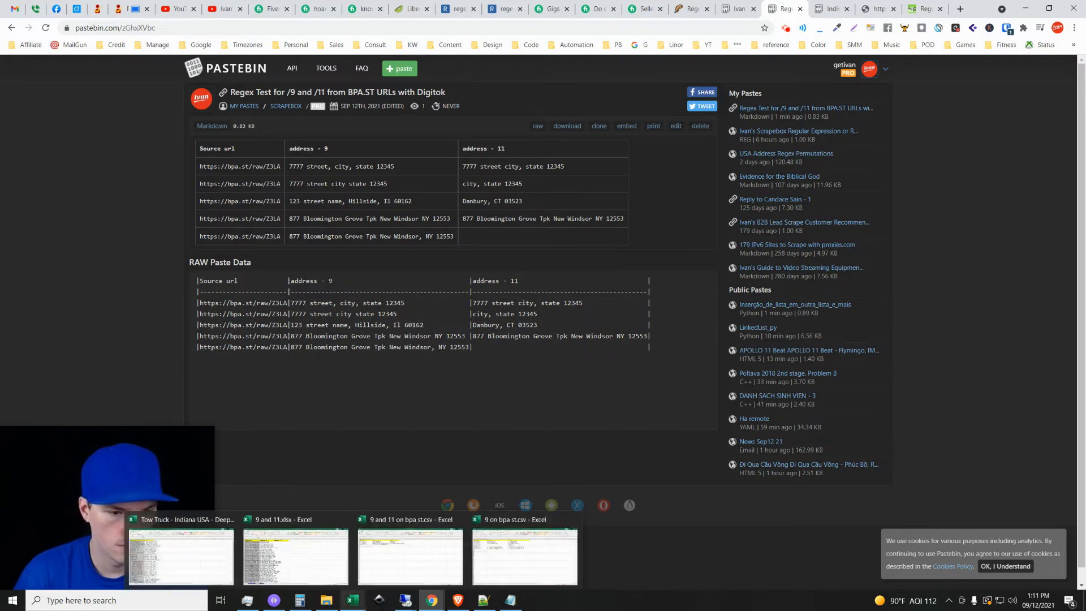
{"action": "left_click", "coordinate": [293, 557]}
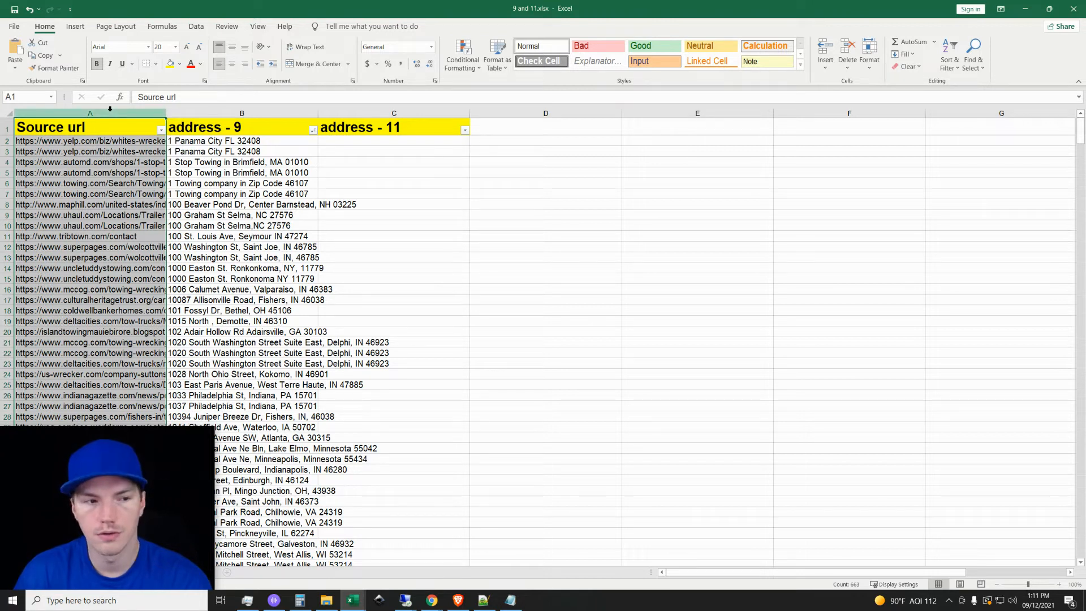
{"action": "left_click", "coordinate": [223, 213]}
{"action": "left_click", "coordinate": [110, 113]}
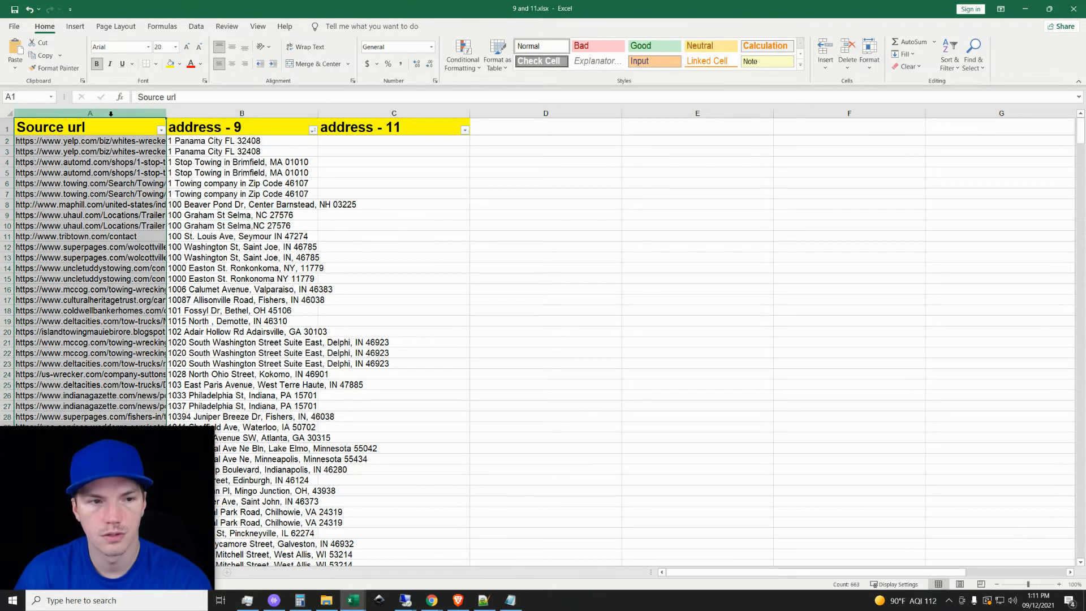
{"action": "left_click_drag", "start_coordinate": [118, 485], "coordinate": [124, 460]}
{"action": "left_click", "coordinate": [287, 432]}
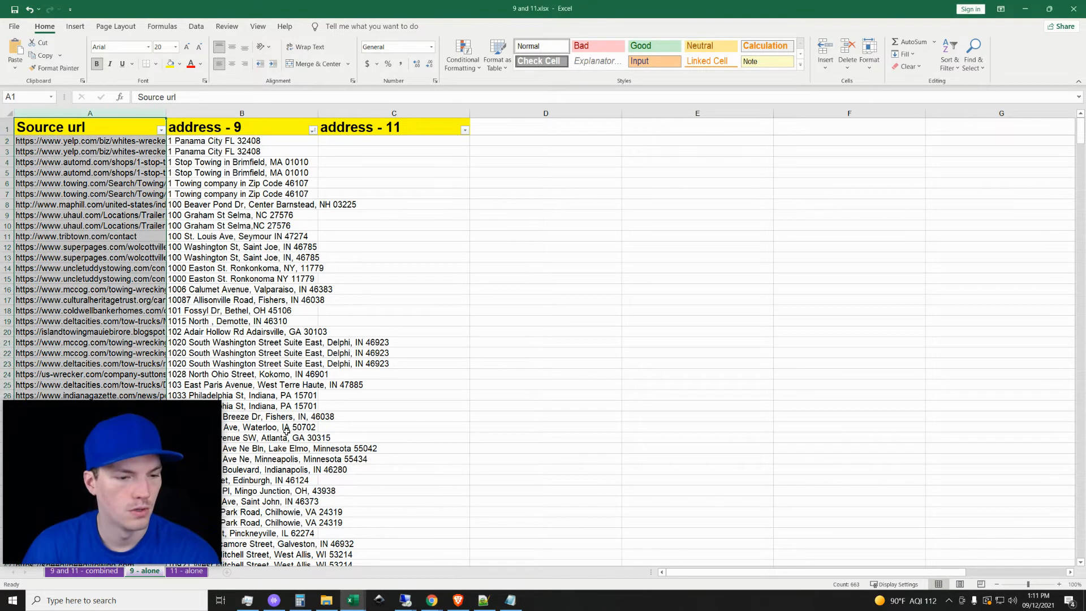
Show the 9 and 11 - combined sheet and select its Source url column to check the row count.
{"action": "left_click", "coordinate": [83, 571]}
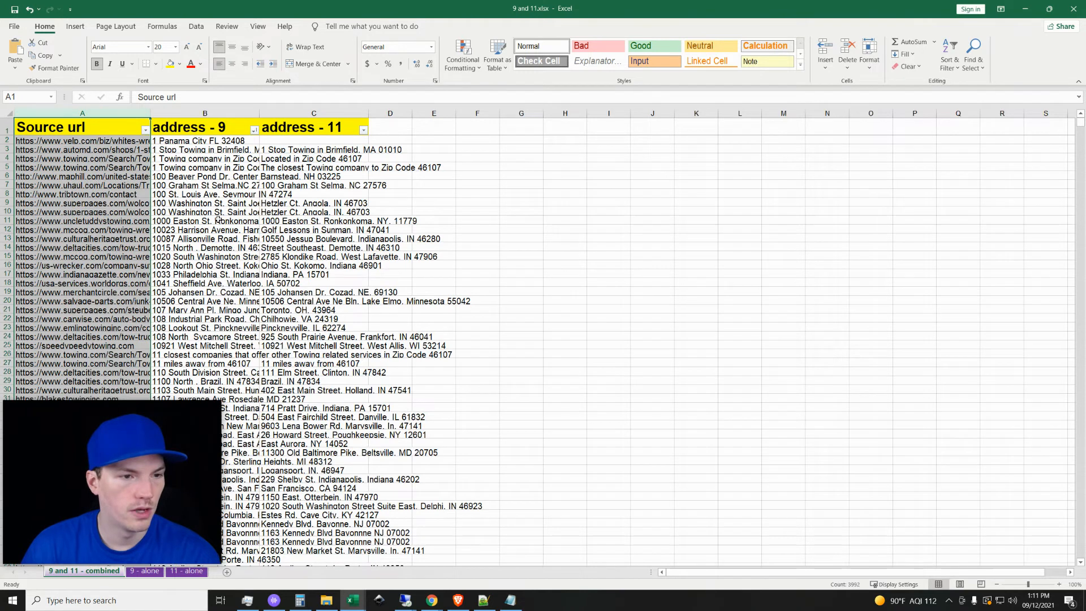
{"action": "left_click", "coordinate": [97, 109]}
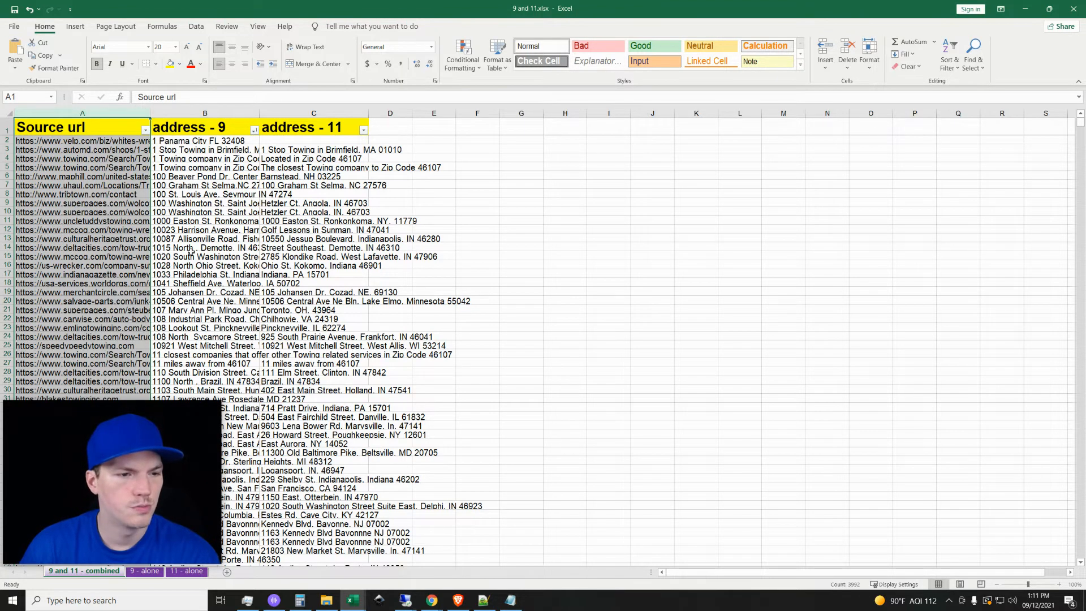
{"action": "left_click", "coordinate": [205, 256]}
{"action": "left_click", "coordinate": [126, 212]}
{"action": "left_click", "coordinate": [110, 128]}
{"action": "left_click", "coordinate": [101, 113]}
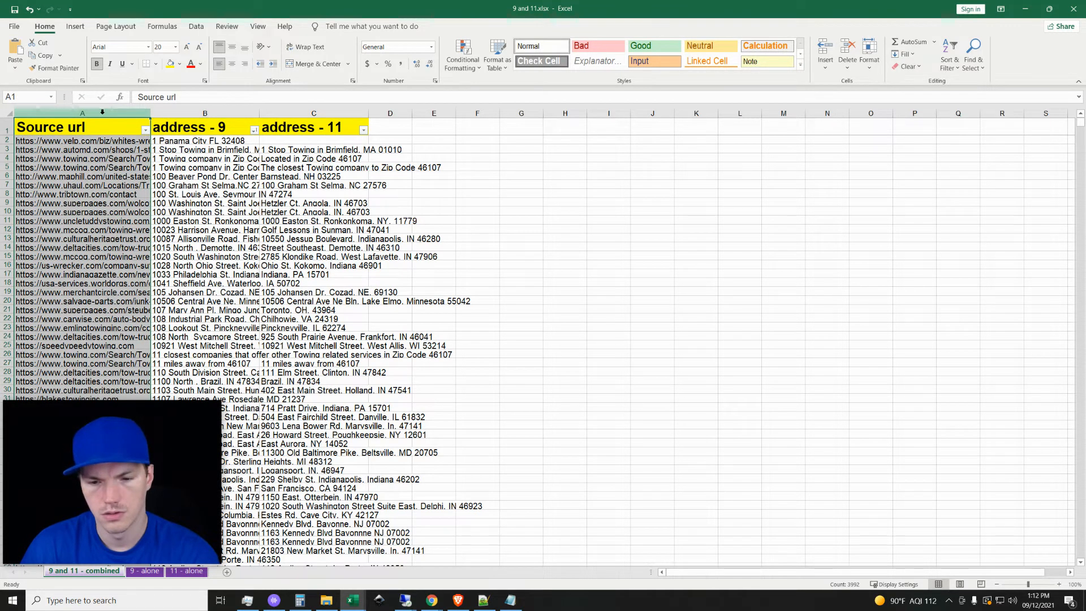
Check the Source url column's row count on the 9 - alone sheet and on the 11 - alone sheet.
{"action": "left_click", "coordinate": [144, 570]}
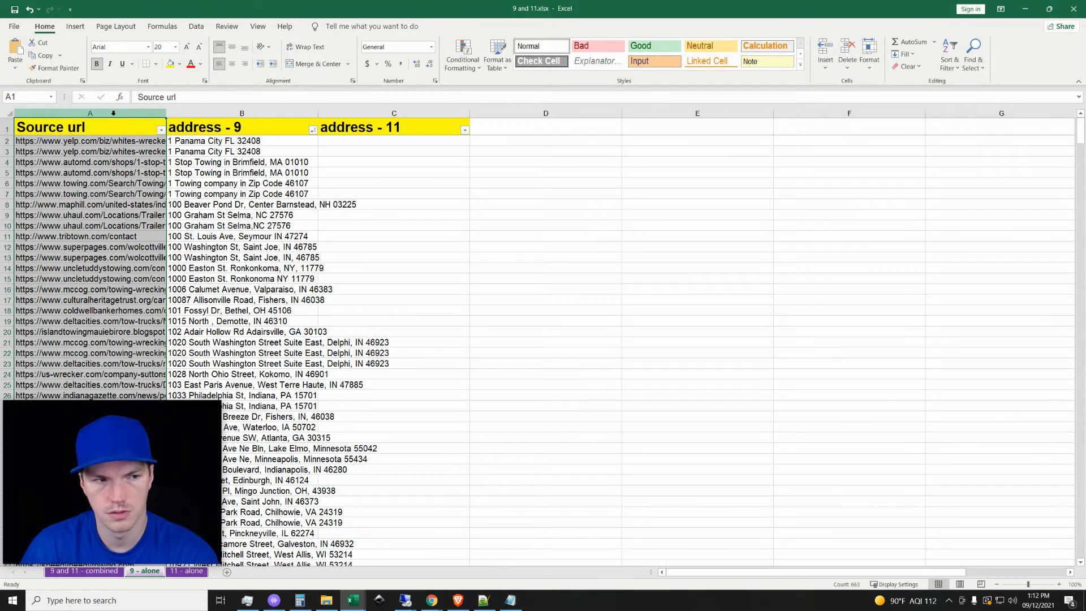
{"action": "left_click", "coordinate": [228, 218]}
{"action": "left_click", "coordinate": [137, 114]}
{"action": "left_click", "coordinate": [188, 571]}
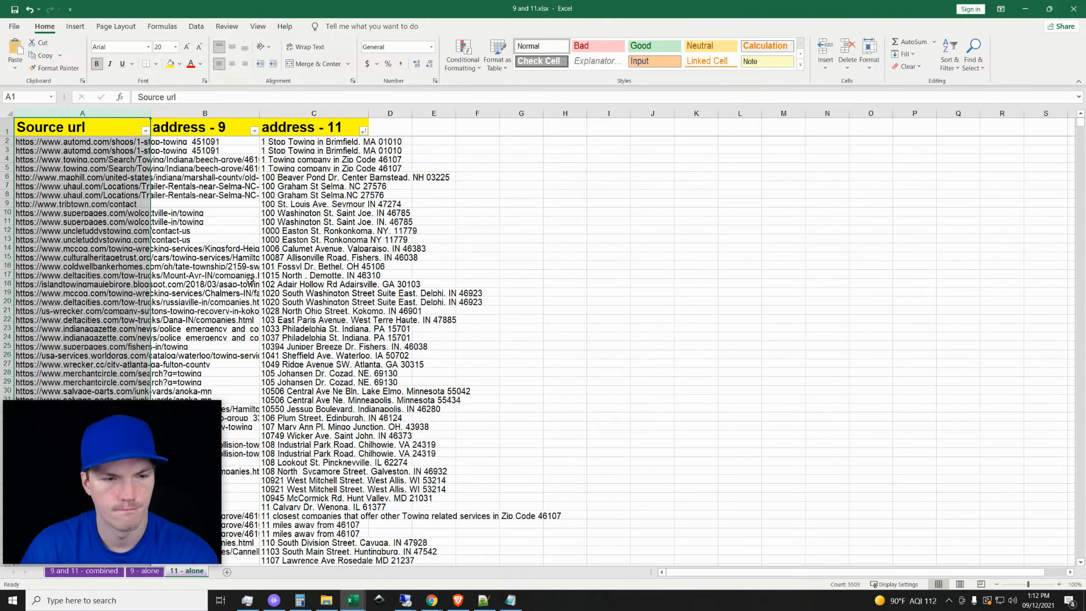
{"action": "left_click", "coordinate": [223, 240]}
{"action": "left_click", "coordinate": [121, 114]}
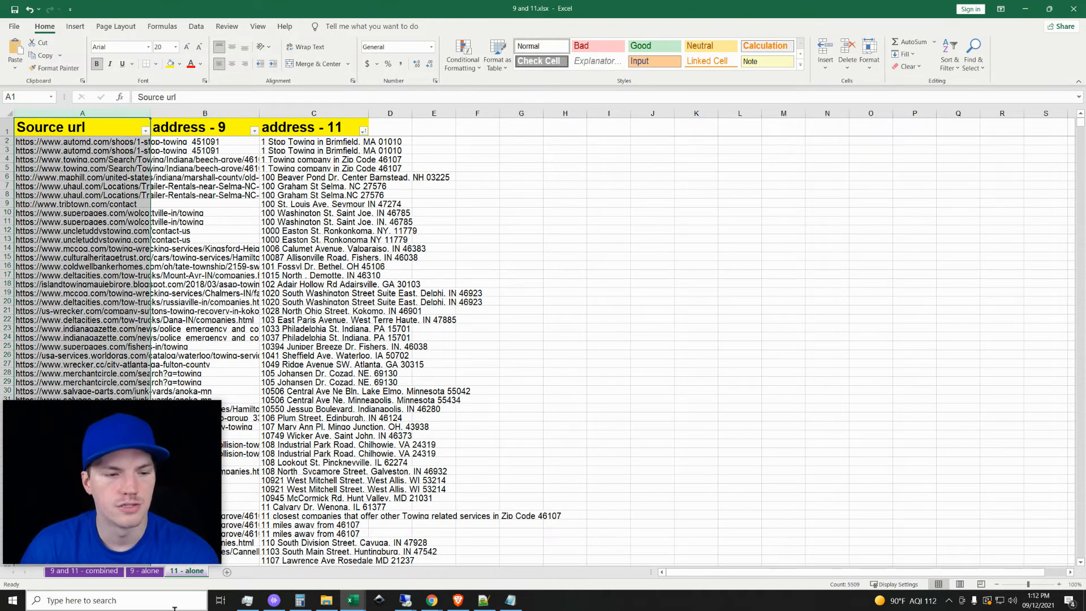
On the 9 and 11 - combined sheet, check the entry counts of the Source url, address - 9 and address - 11 columns.
{"action": "left_click", "coordinate": [93, 571]}
{"action": "left_click", "coordinate": [196, 231]}
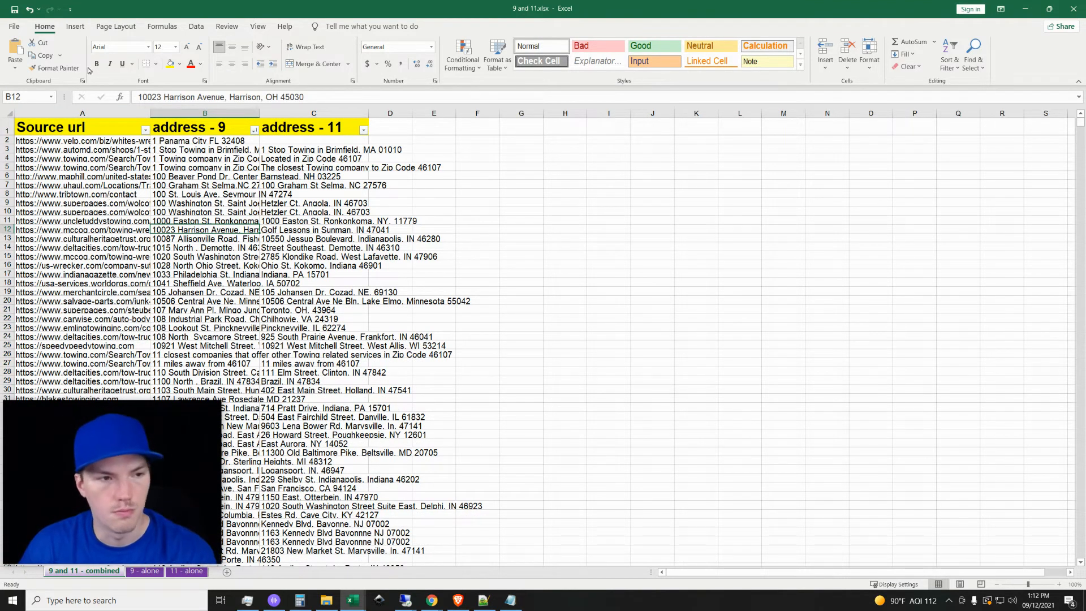
{"action": "left_click", "coordinate": [95, 116]}
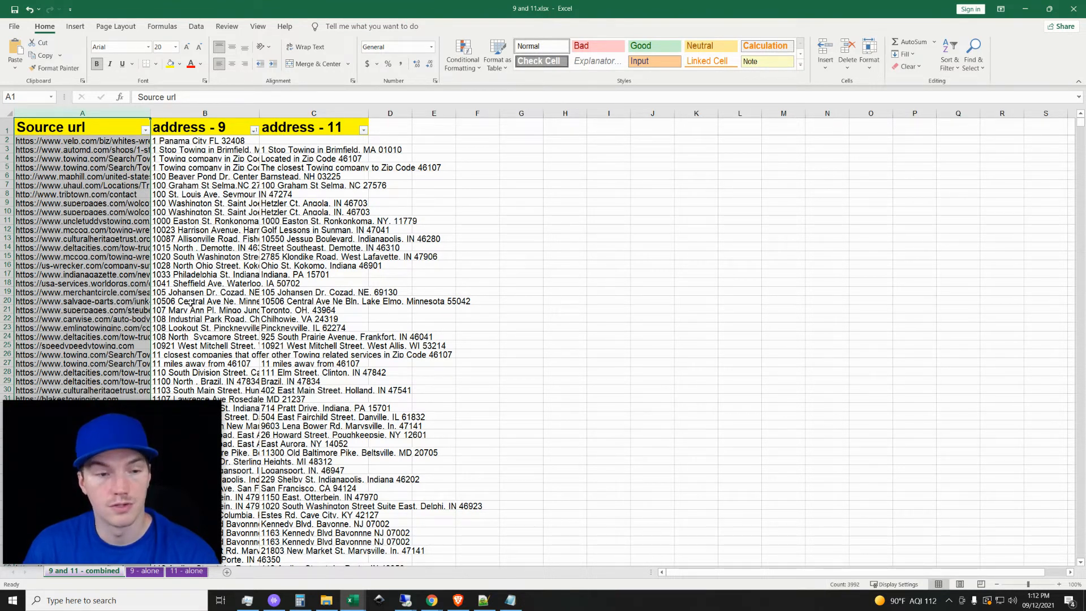
{"action": "left_click", "coordinate": [188, 113]}
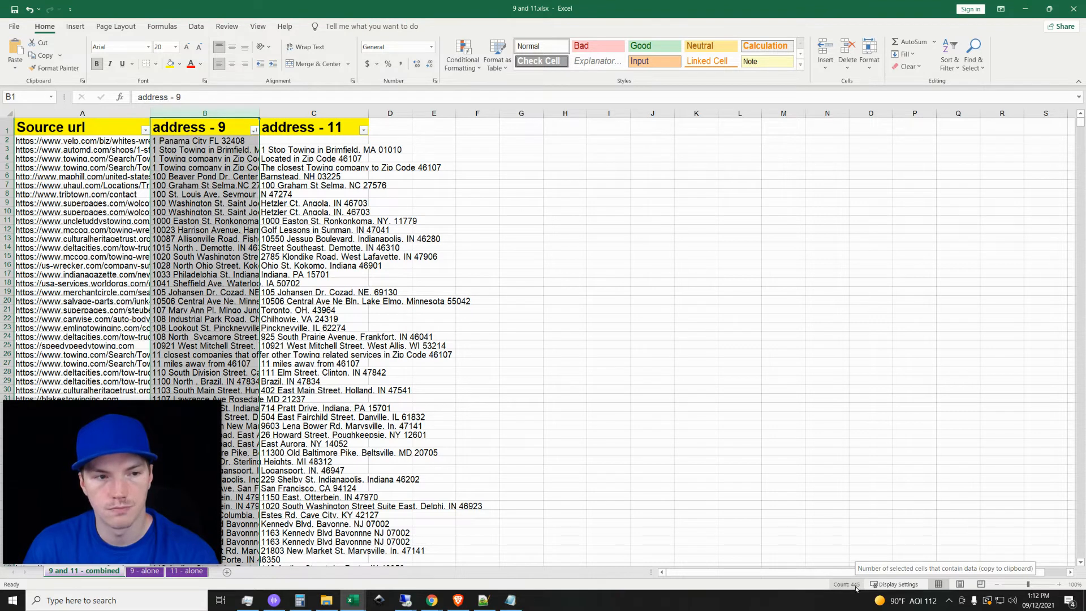
{"action": "left_click", "coordinate": [295, 113]}
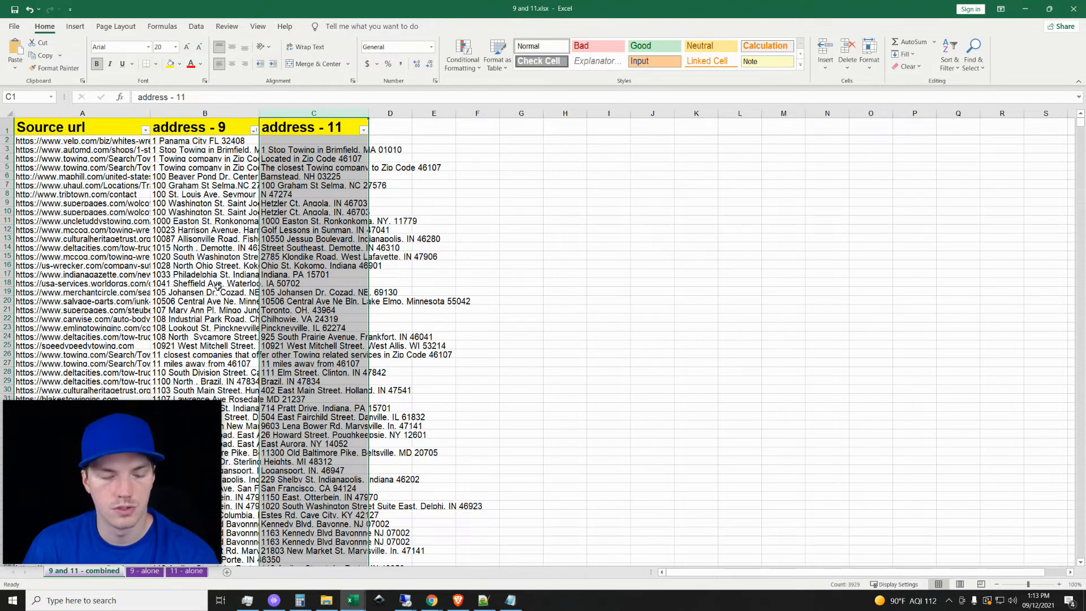
Compare the combined sheet's address - 9 and address - 11 column counts again with the Source url column.
{"action": "left_click", "coordinate": [248, 114]}
{"action": "left_click", "coordinate": [300, 113]}
{"action": "left_click", "coordinate": [182, 115]}
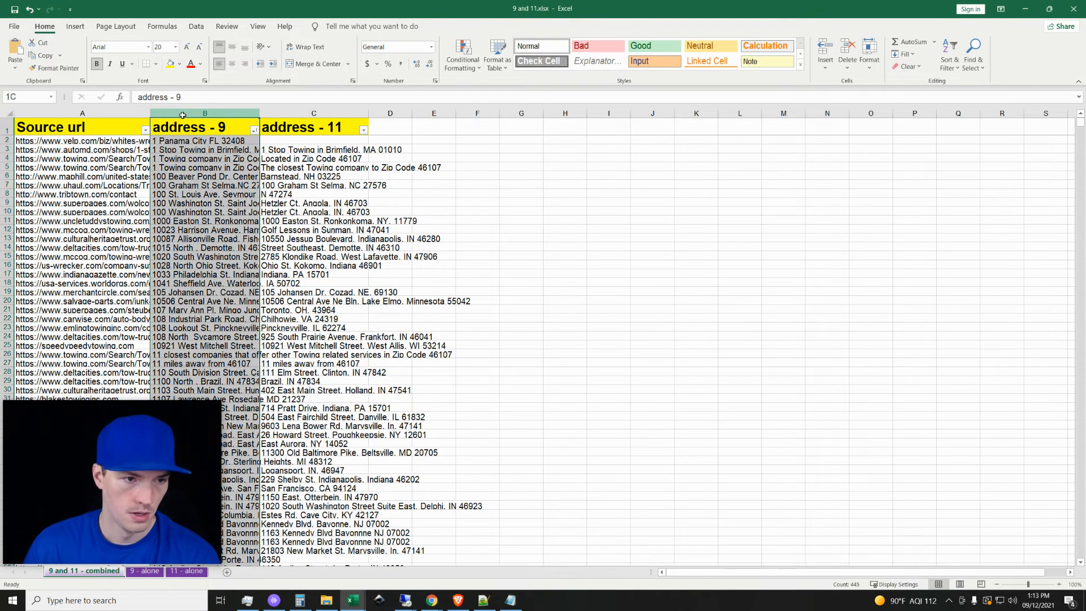
{"action": "left_click_drag", "start_coordinate": [106, 112], "coordinate": [291, 114]}
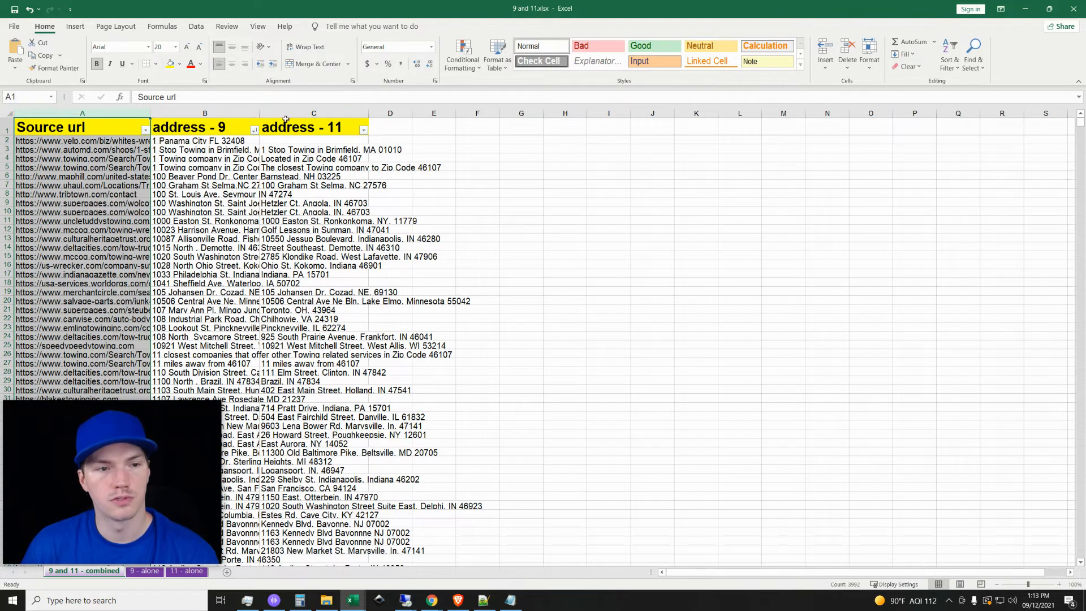
{"action": "left_click", "coordinate": [291, 114]}
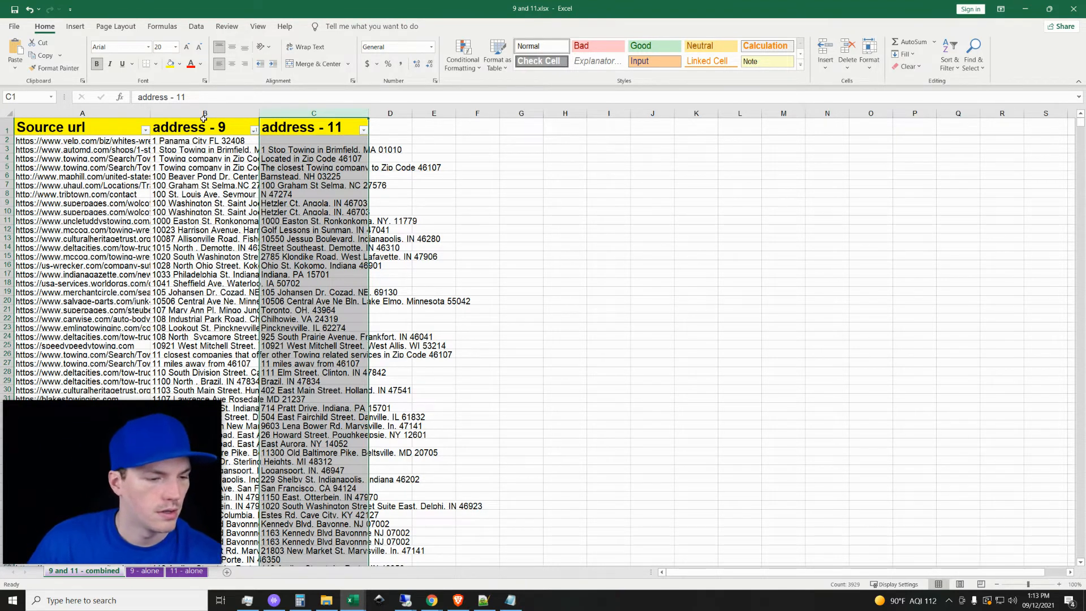
{"action": "left_click", "coordinate": [193, 113]}
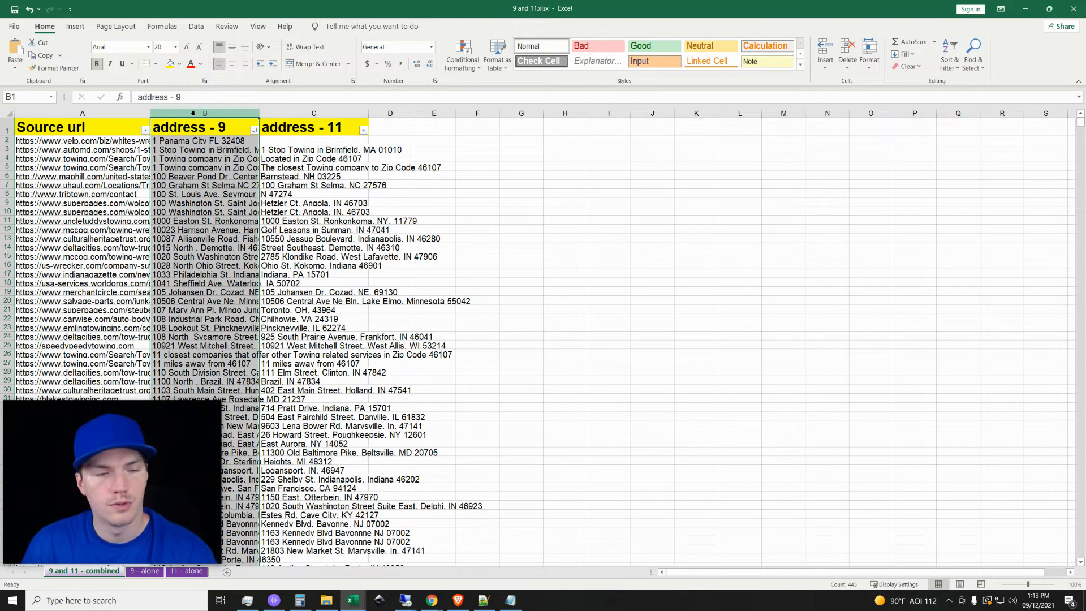
Check the Source url column's entry count on the 9 - alone sheet against the one on the 11 - alone sheet.
{"action": "left_click", "coordinate": [146, 571]}
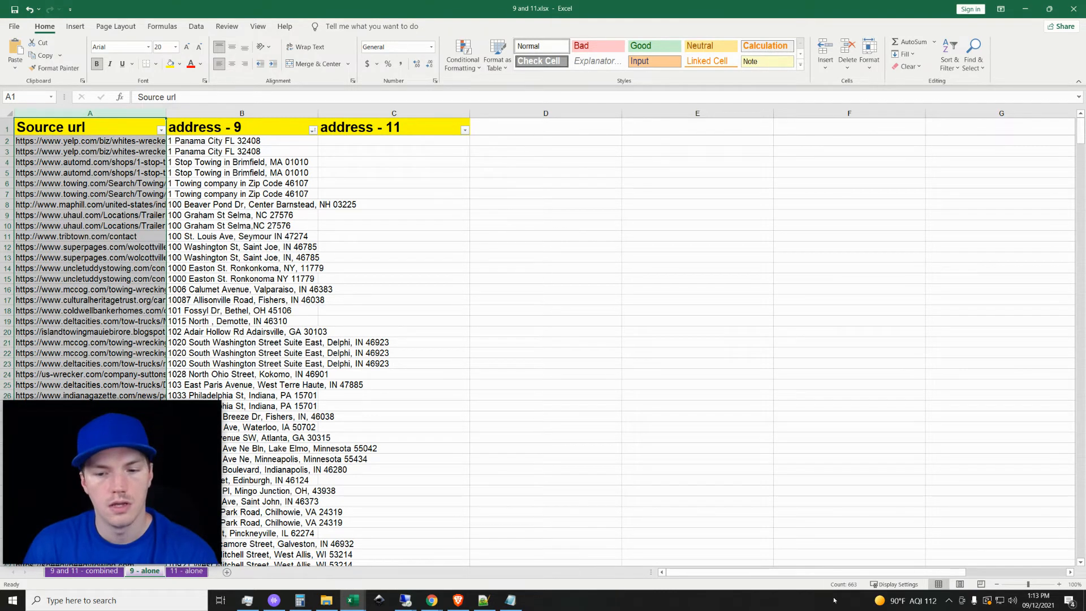
{"action": "left_click", "coordinate": [210, 110]}
{"action": "left_click_drag", "start_coordinate": [211, 110], "coordinate": [99, 108]}
{"action": "left_click", "coordinate": [111, 127]}
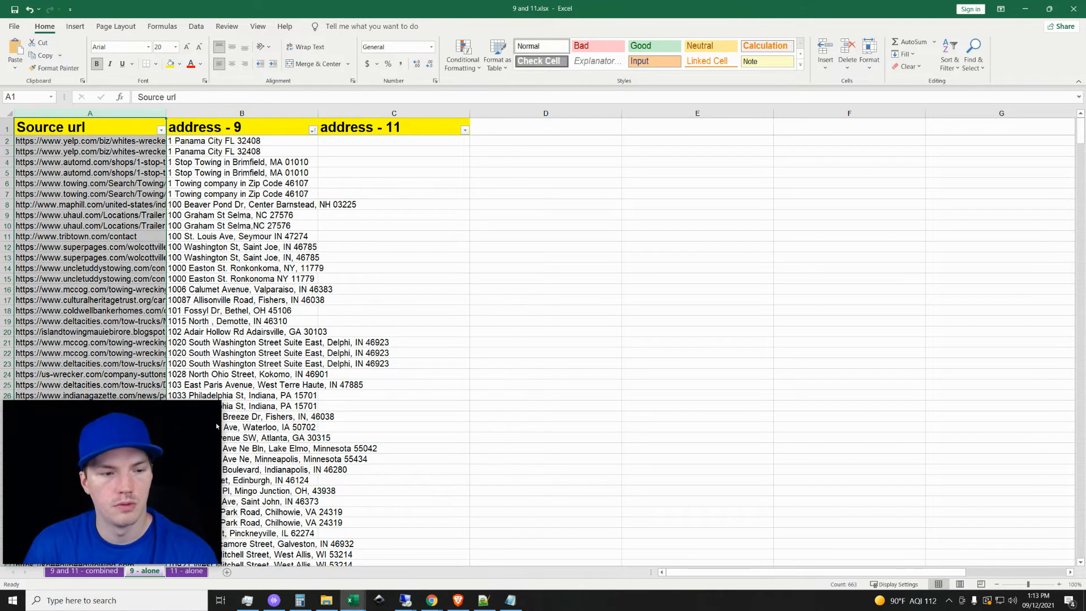
{"action": "left_click", "coordinate": [189, 571]}
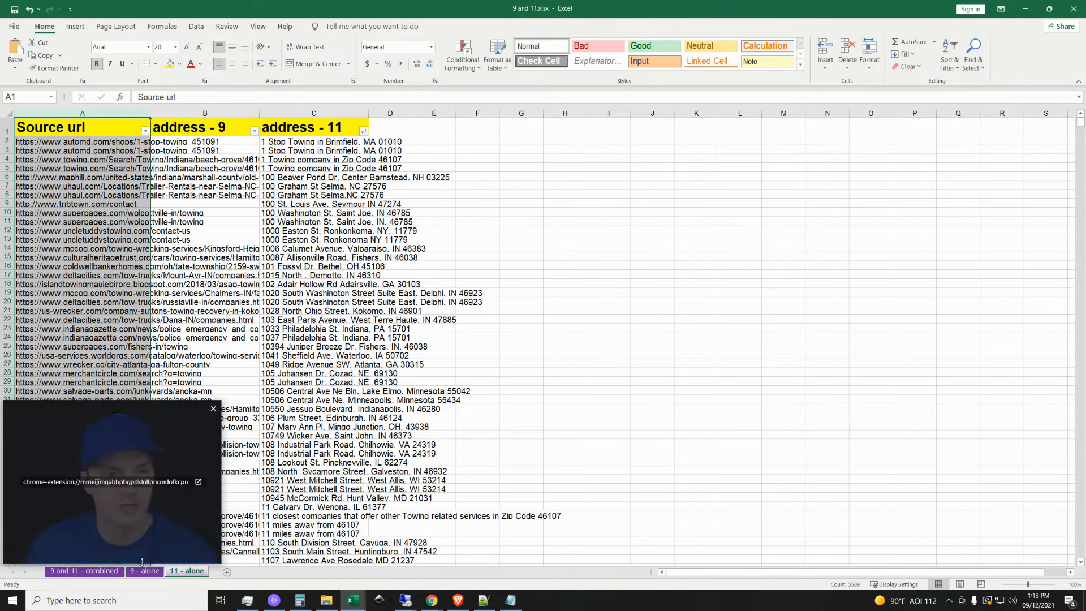
{"action": "left_click", "coordinate": [104, 113]}
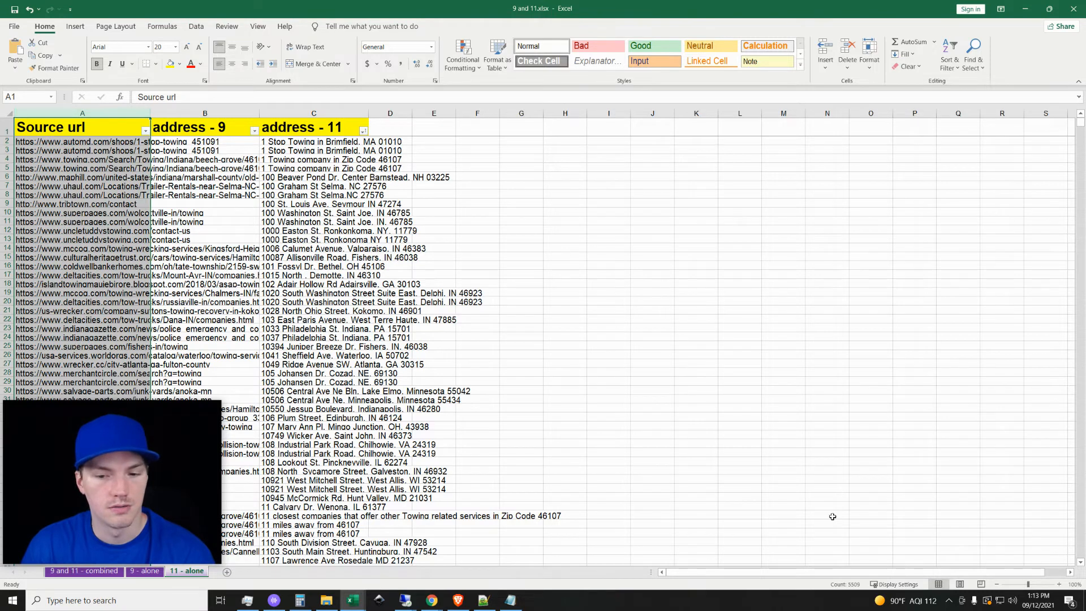
Revisit the combined sheet and compare the 9 - alone and 11 - alone sheets, selecting the 9 - alone Source url column.
{"action": "left_click", "coordinate": [87, 572]}
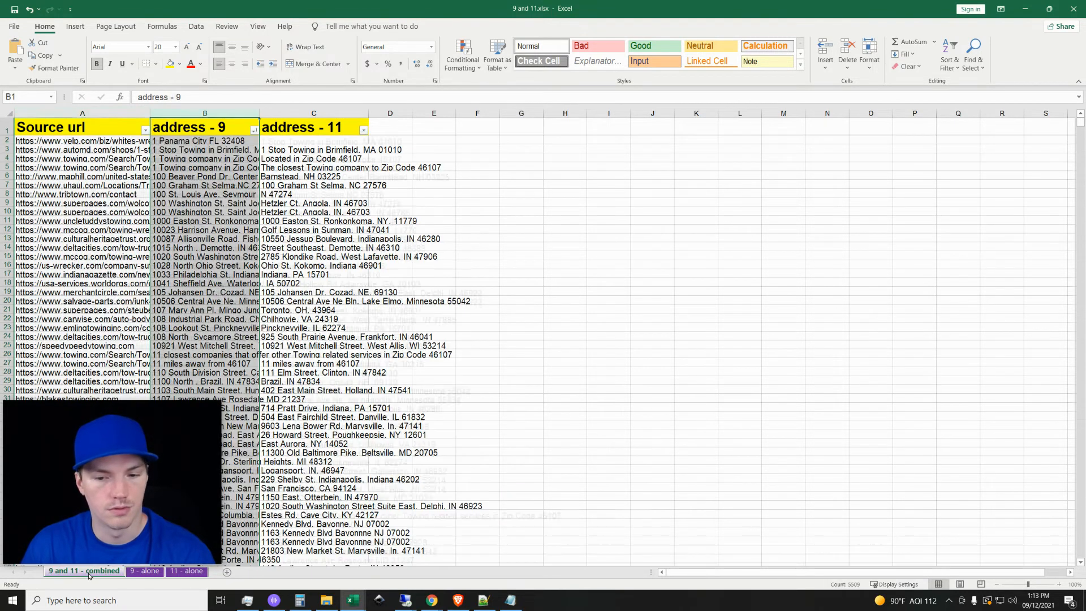
{"action": "left_click", "coordinate": [183, 574]}
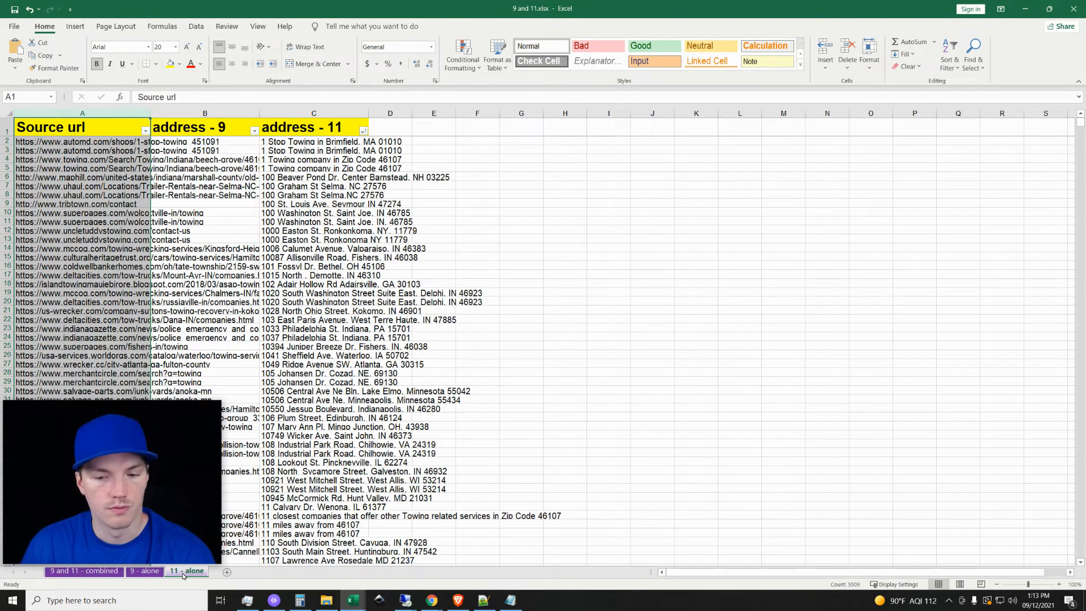
{"action": "left_click", "coordinate": [149, 572]}
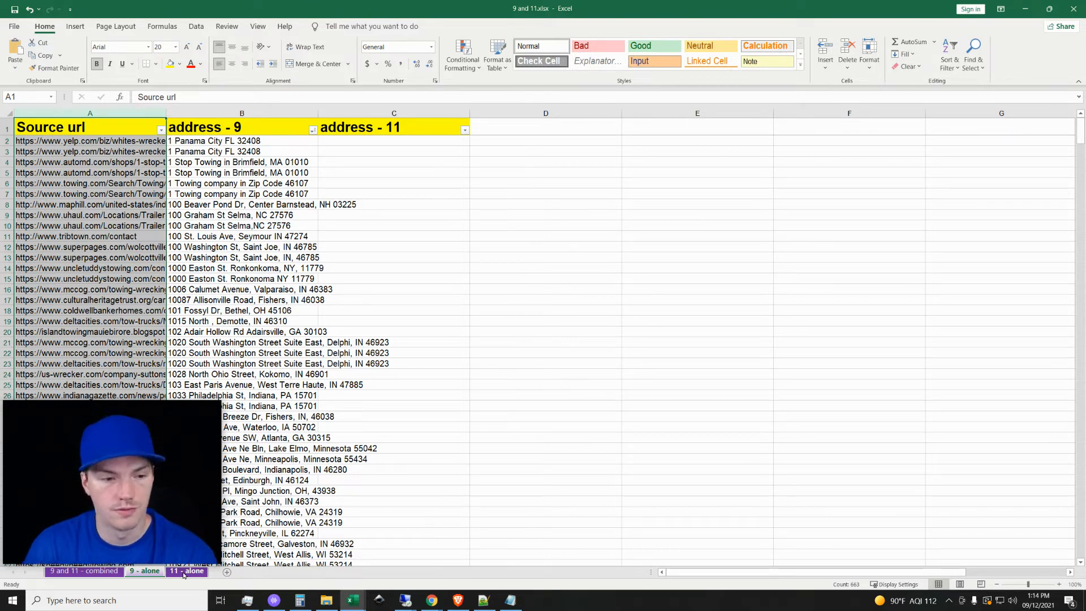
{"action": "left_click", "coordinate": [184, 573]}
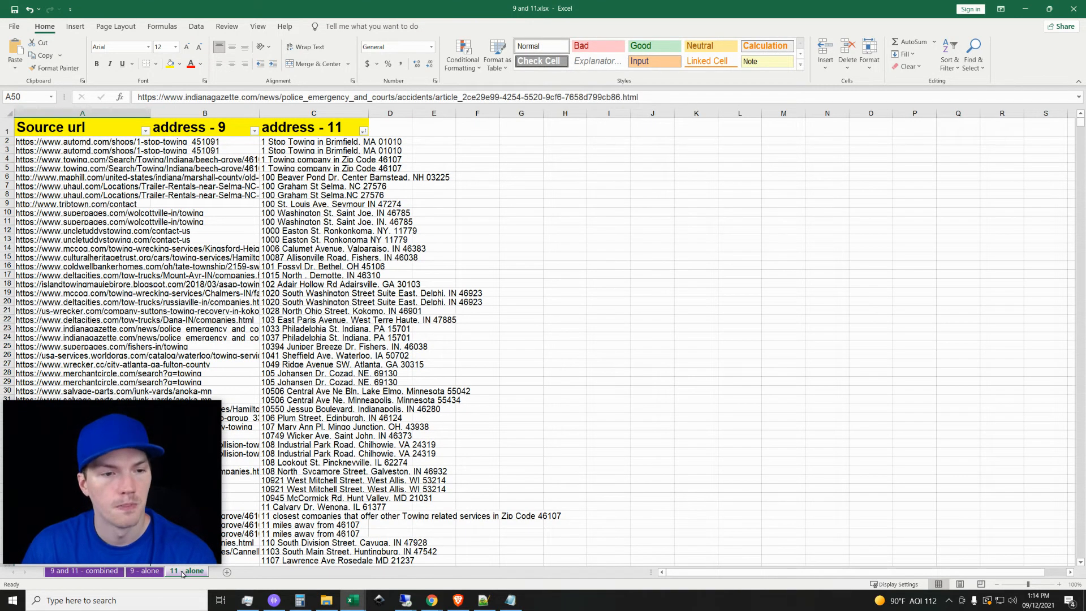
{"action": "left_click", "coordinate": [138, 570]}
{"action": "left_click", "coordinate": [120, 113]}
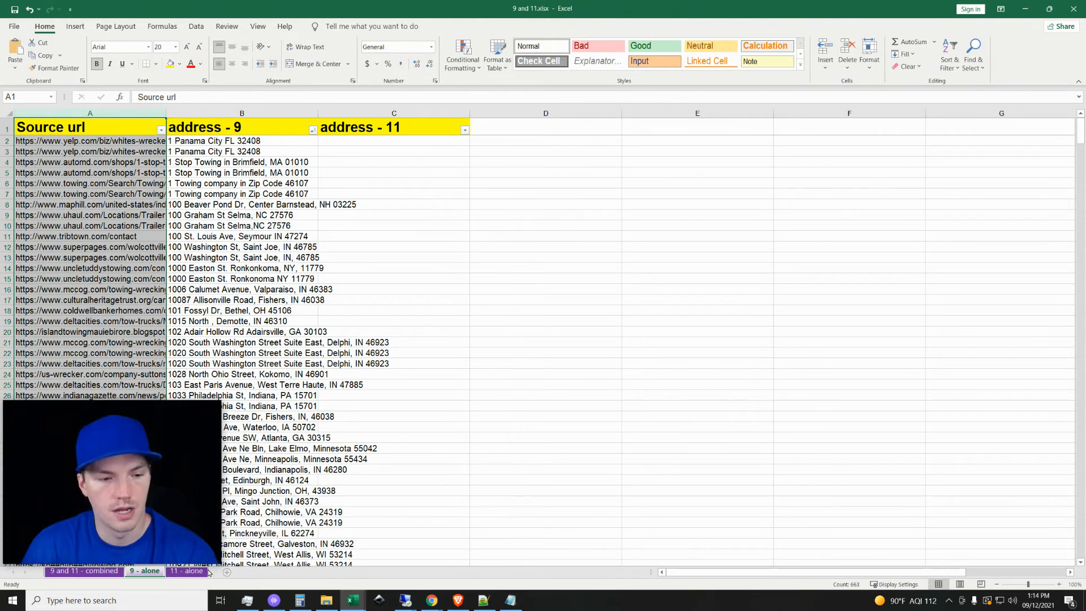
{"action": "left_click", "coordinate": [187, 572]}
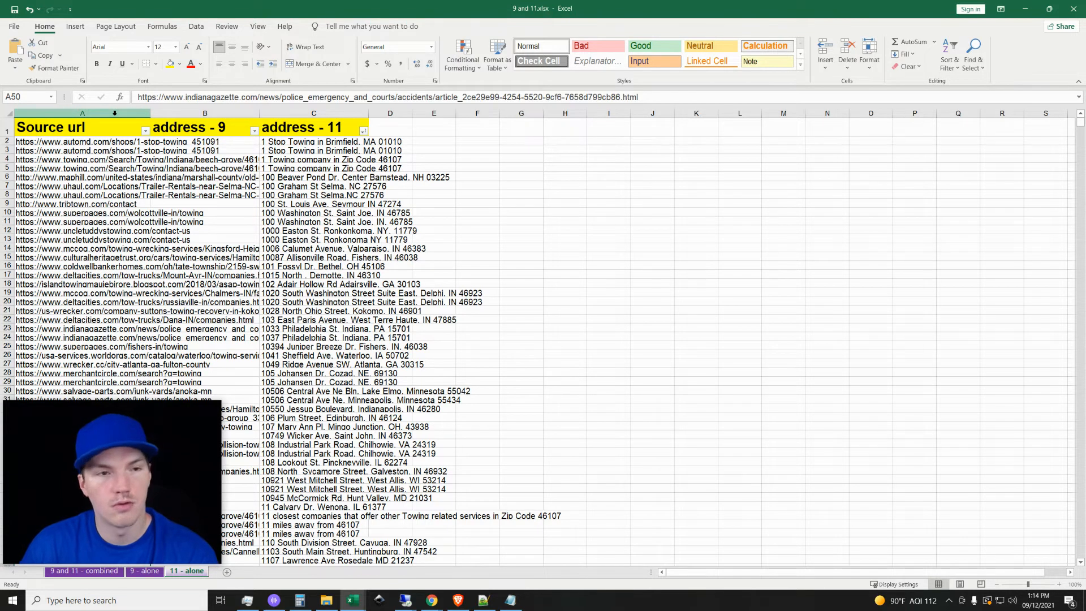
Switch to Notepad++ and write the comparison "150/1000", "versus", "450/1000" on three separate lines of the empty note.
{"action": "left_click", "coordinate": [482, 600]}
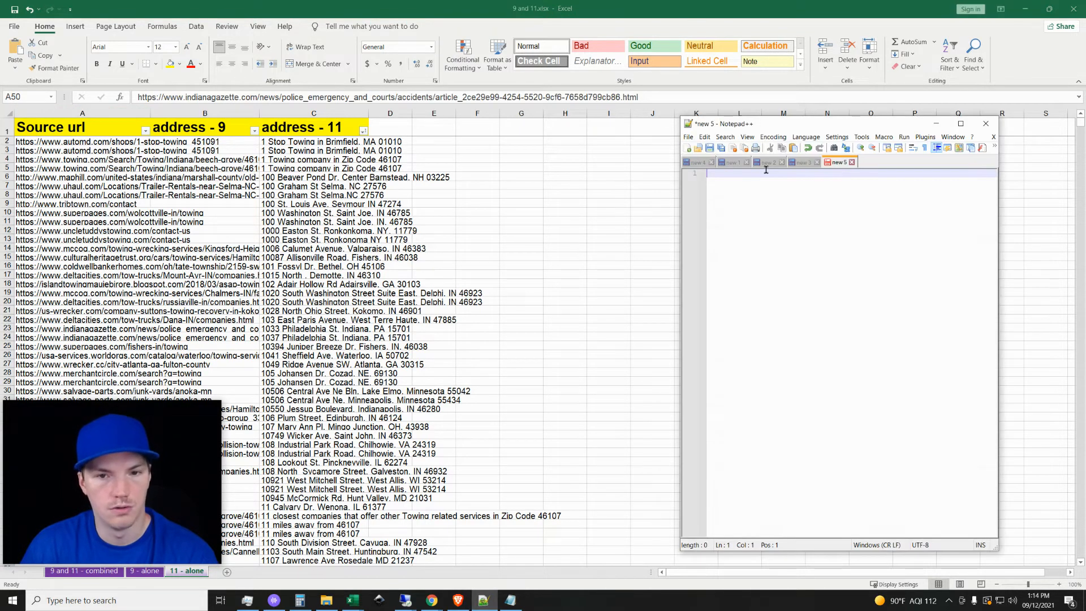
{"action": "type", "text": "150"}
{"action": "type", "text": "/100"}
{"action": "key", "text": "Return"}
{"action": "type", "text": "versus"}
{"action": "key", "text": "Return"}
{"action": "type", "text": "450/100"}
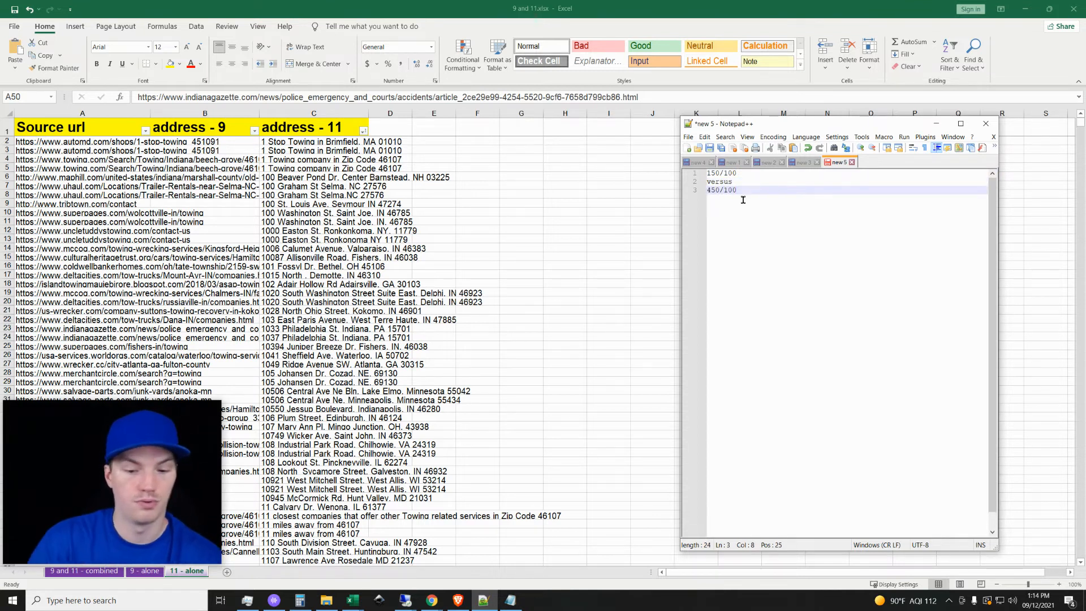
{"action": "type", "text": "0"}
{"action": "key", "text": "Up"}
{"action": "key", "text": "Up"}
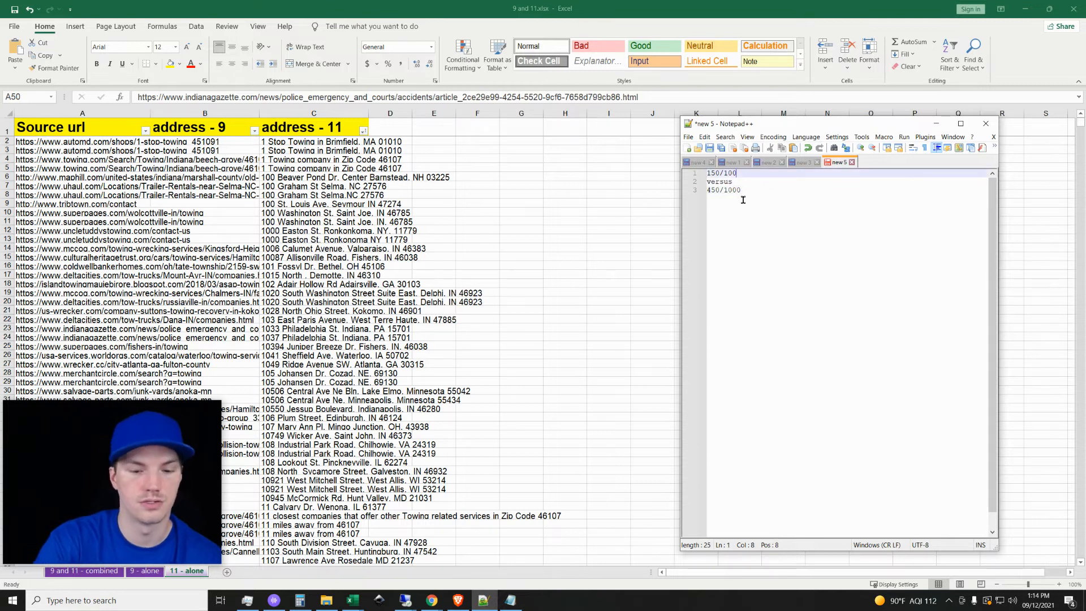
{"action": "type", "text": "0"}
Highlight the "450/1000" line in the note, clear the selection and minimize Notepad++.
{"action": "left_click", "coordinate": [756, 189]}
{"action": "key", "text": "shift+Left"}
{"action": "key", "text": "shift+Left"}
{"action": "key", "text": "shift+Left"}
{"action": "key", "text": "shift+Left"}
{"action": "key", "text": "shift+Left"}
{"action": "key", "text": "shift+Left"}
{"action": "key", "text": "shift+Left"}
{"action": "key", "text": "shift+Left"}
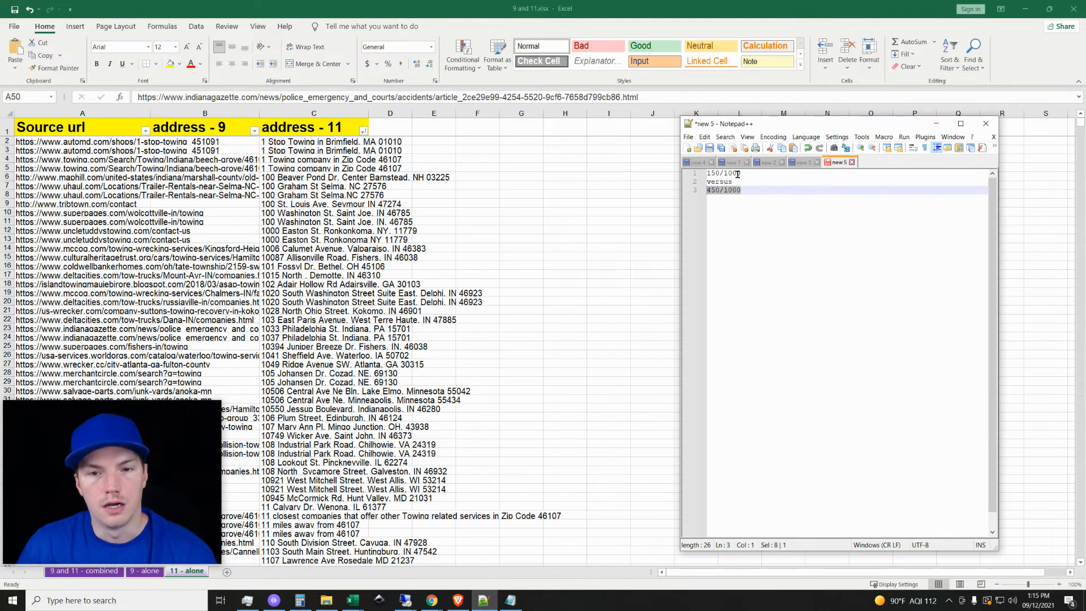
{"action": "left_click", "coordinate": [754, 190]}
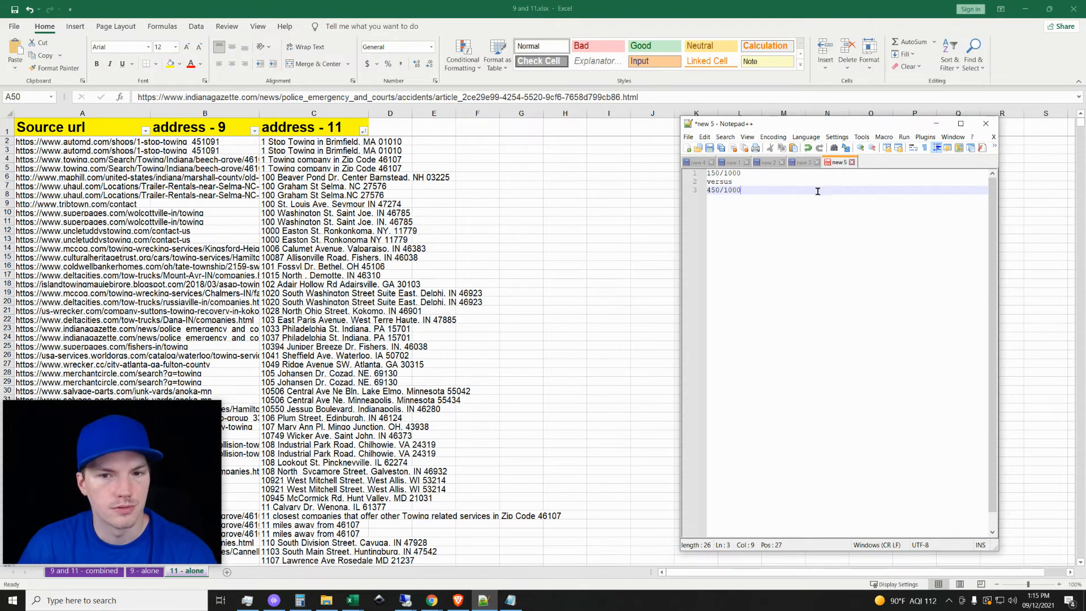
{"action": "left_click", "coordinate": [936, 123]}
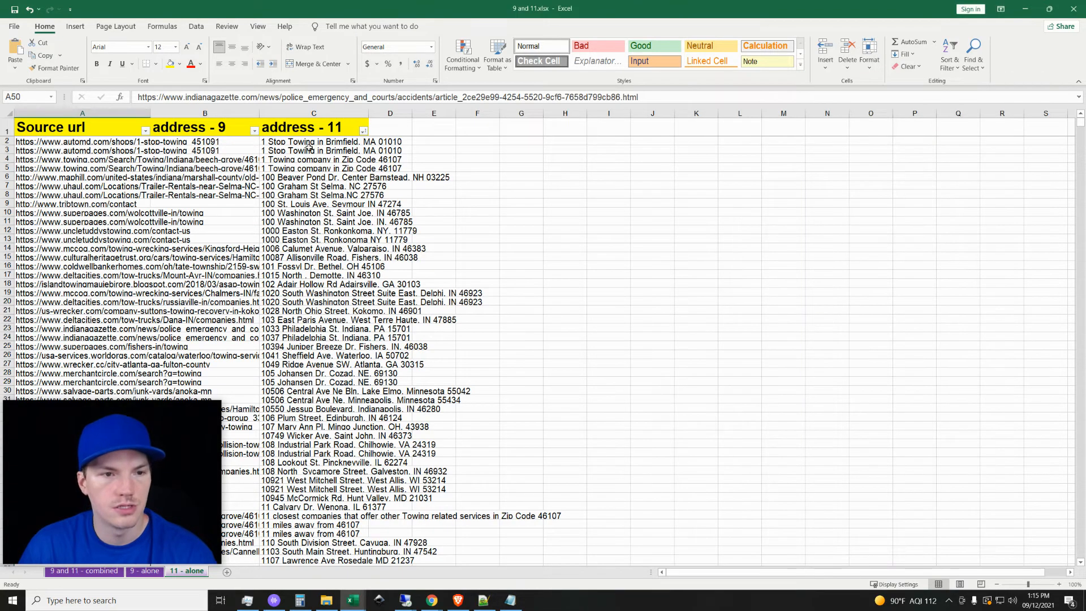
Switch from Excel to the browser and compare regex101 version 11's matches with the combined and individual Pastebin test tables.
{"action": "left_click", "coordinate": [310, 148]}
{"action": "left_click", "coordinate": [1025, 9]}
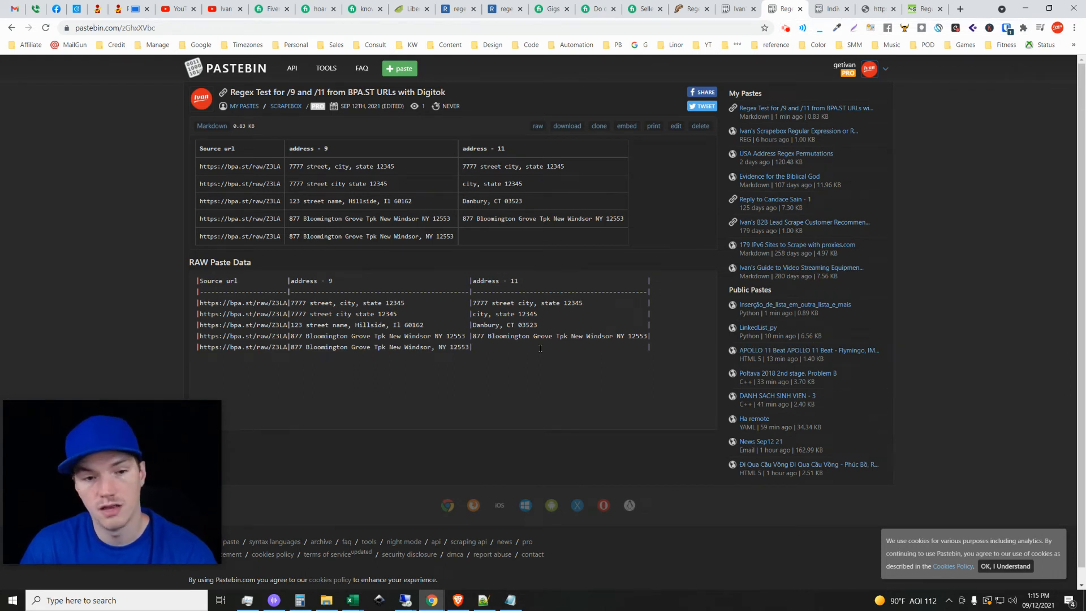
{"action": "left_click", "coordinate": [444, 6]}
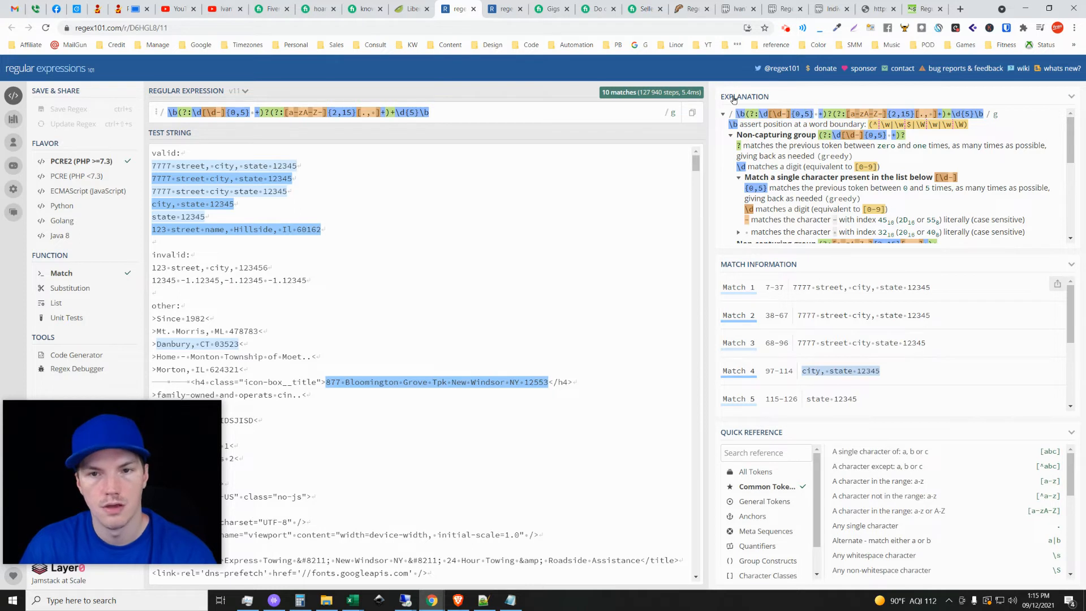
{"action": "left_click", "coordinate": [783, 9]}
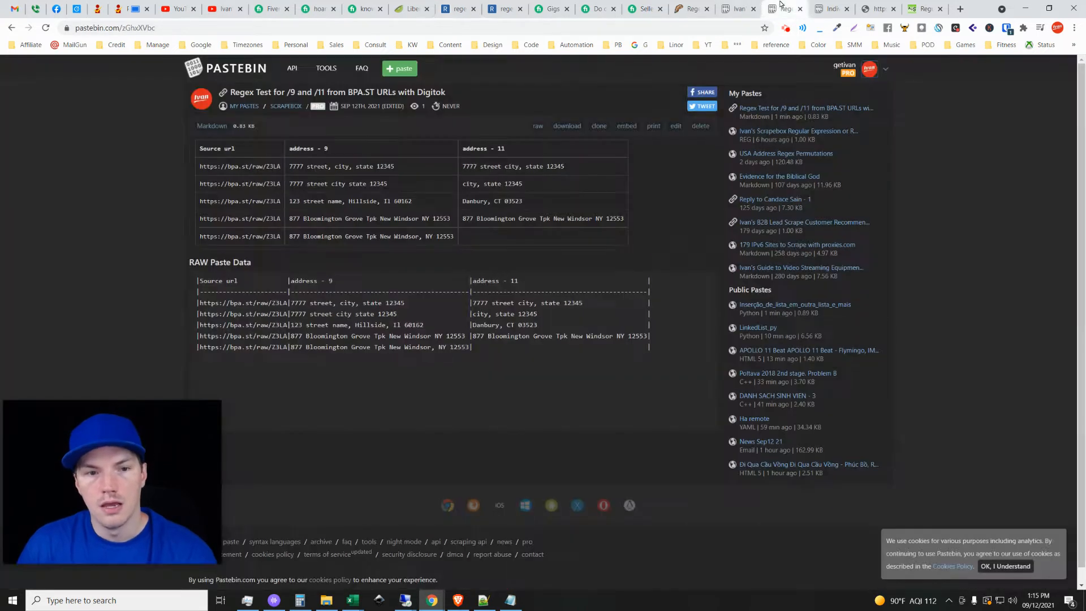
{"action": "left_click", "coordinate": [819, 5]}
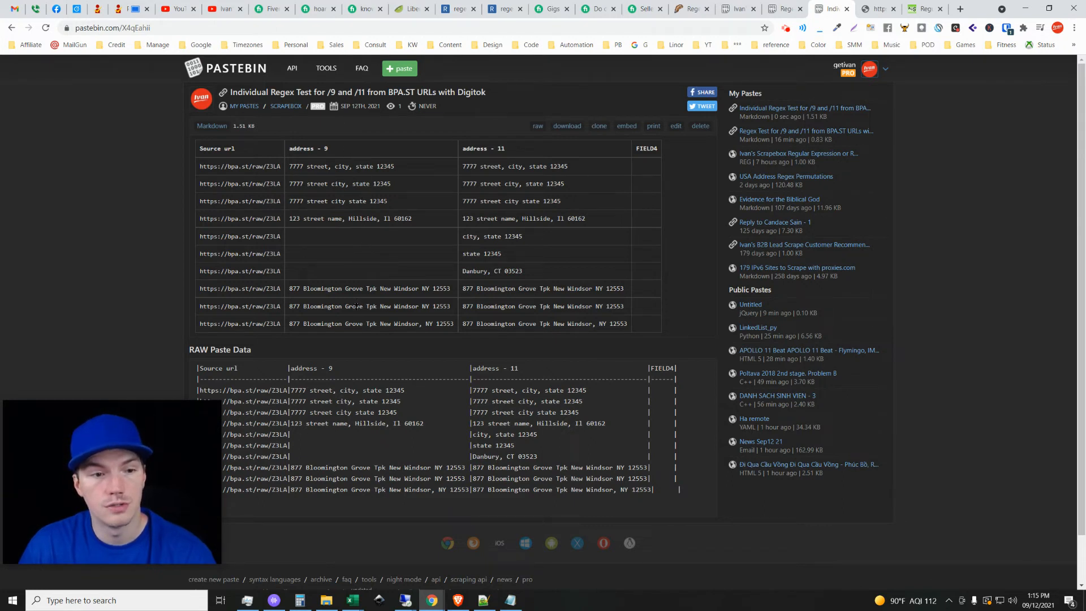
Compare the match counts of regex101 versions 9 and 11 with the individual regex test table on Pastebin.
{"action": "left_click", "coordinate": [501, 7]}
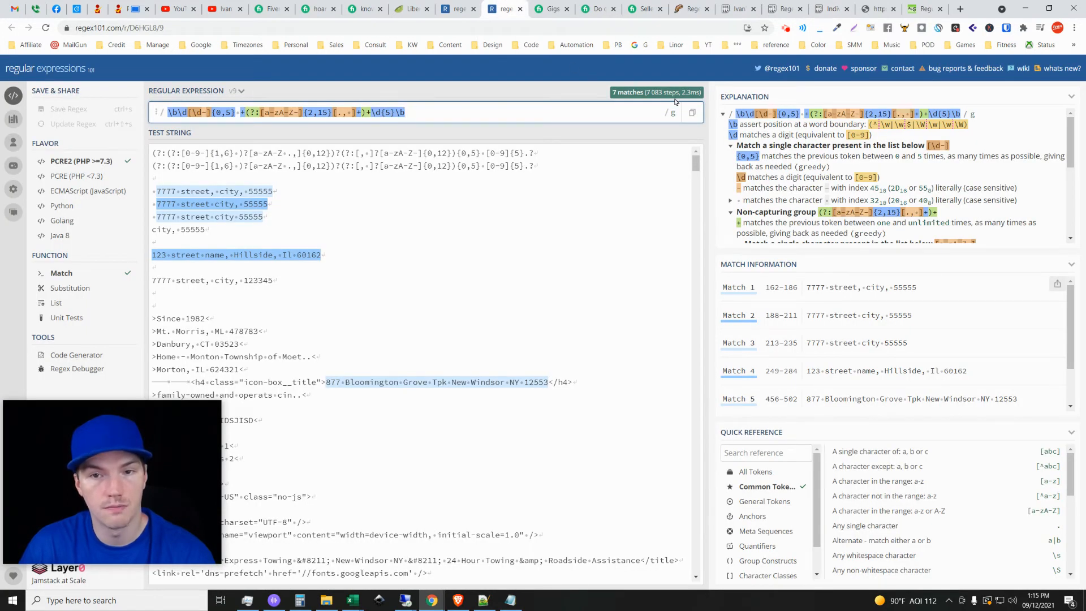
{"action": "left_click", "coordinate": [831, 8]}
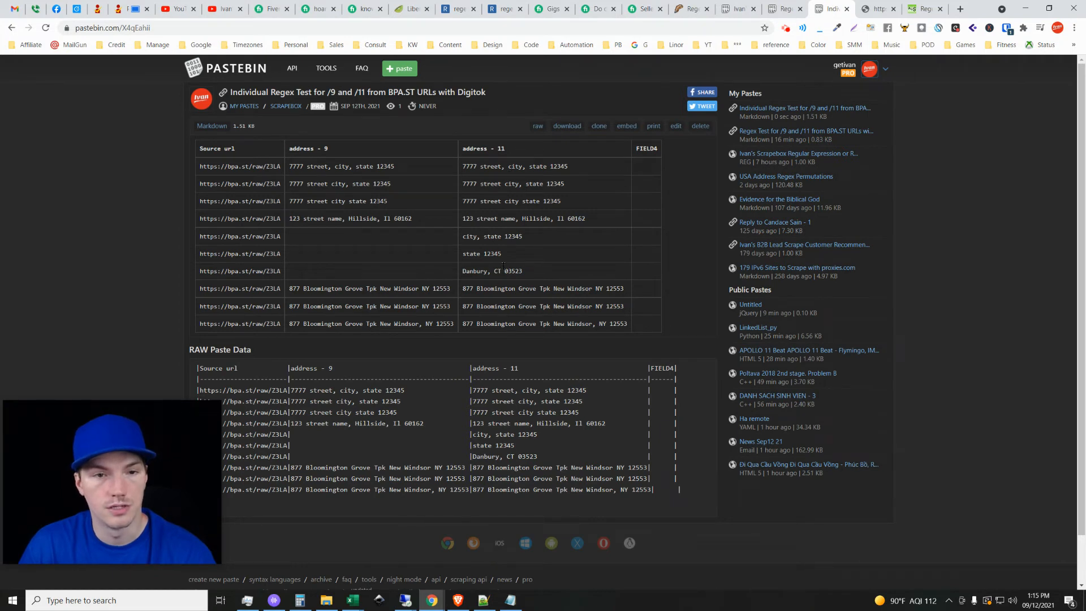
{"action": "left_click", "coordinate": [459, 8]}
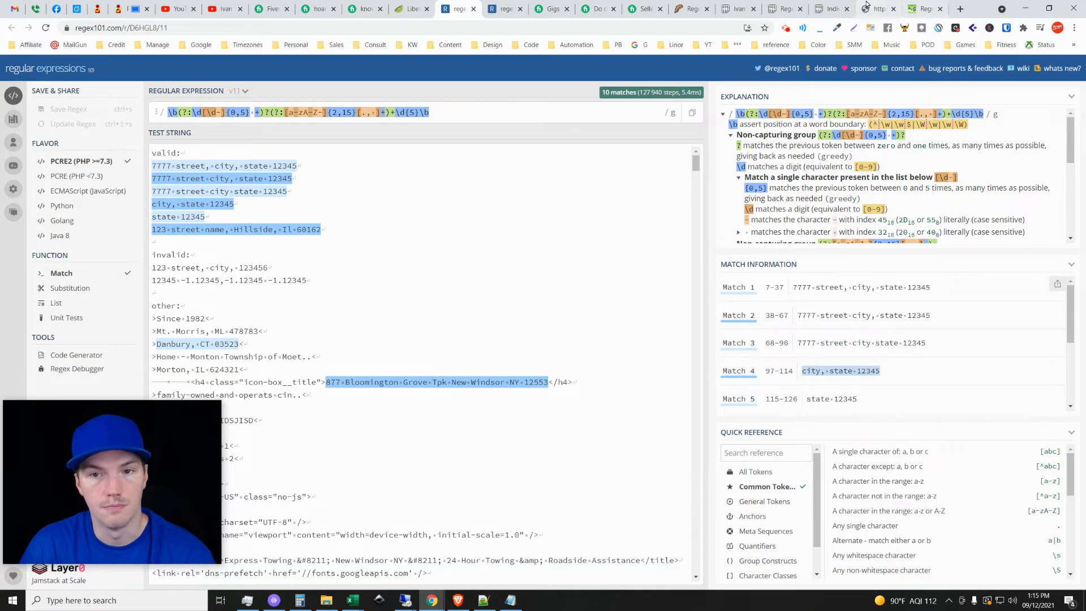
{"action": "left_click", "coordinate": [831, 9]}
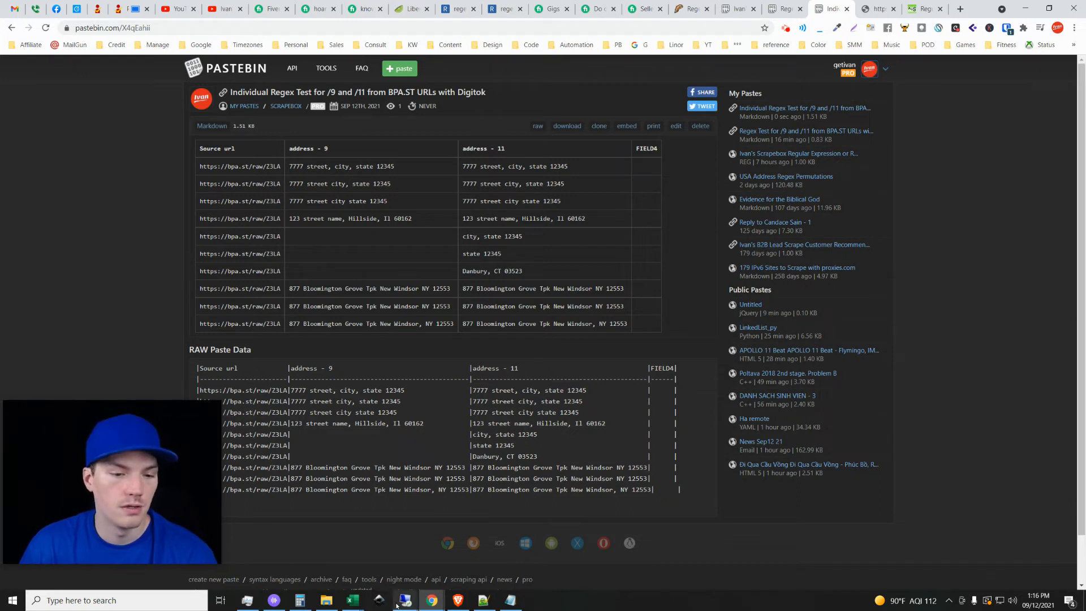
Bring up the Scrapebox Regular Expression or Regex paste on Pastebin and show its USA Address expression.
{"action": "mouse_move", "coordinate": [399, 608]}
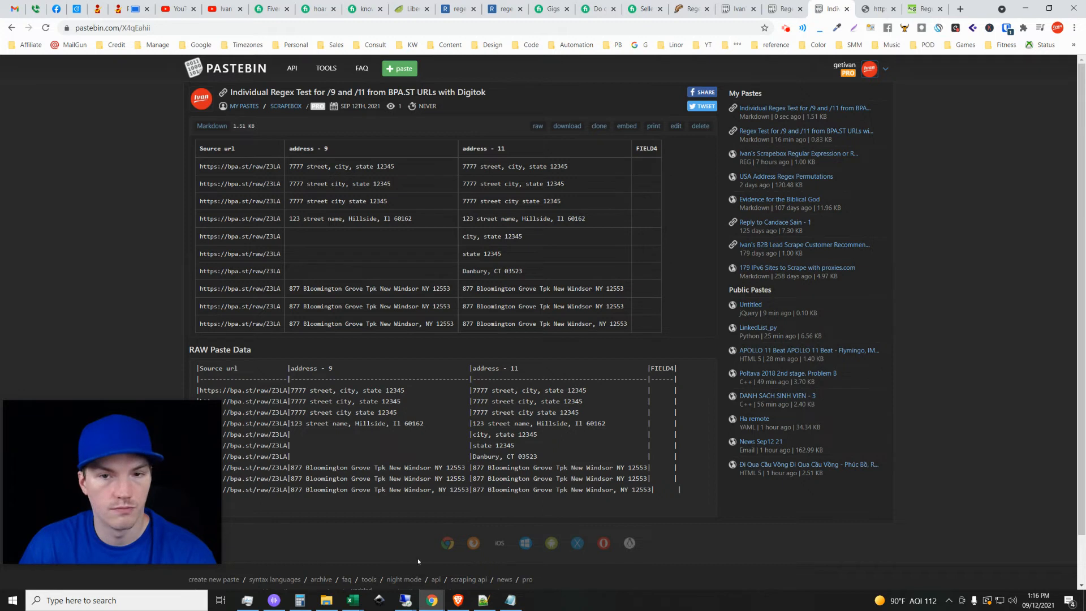
{"action": "left_click", "coordinate": [783, 7]}
{"action": "left_click", "coordinate": [738, 6]}
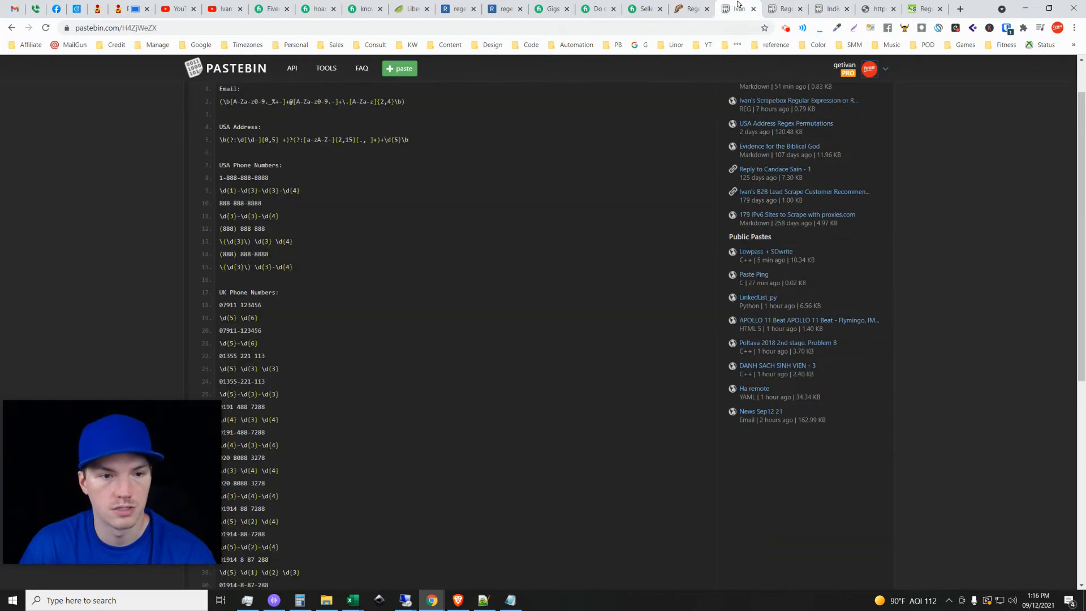
{"action": "scroll", "coordinate": [312, 300], "scroll_direction": "up", "scroll_amount": 1}
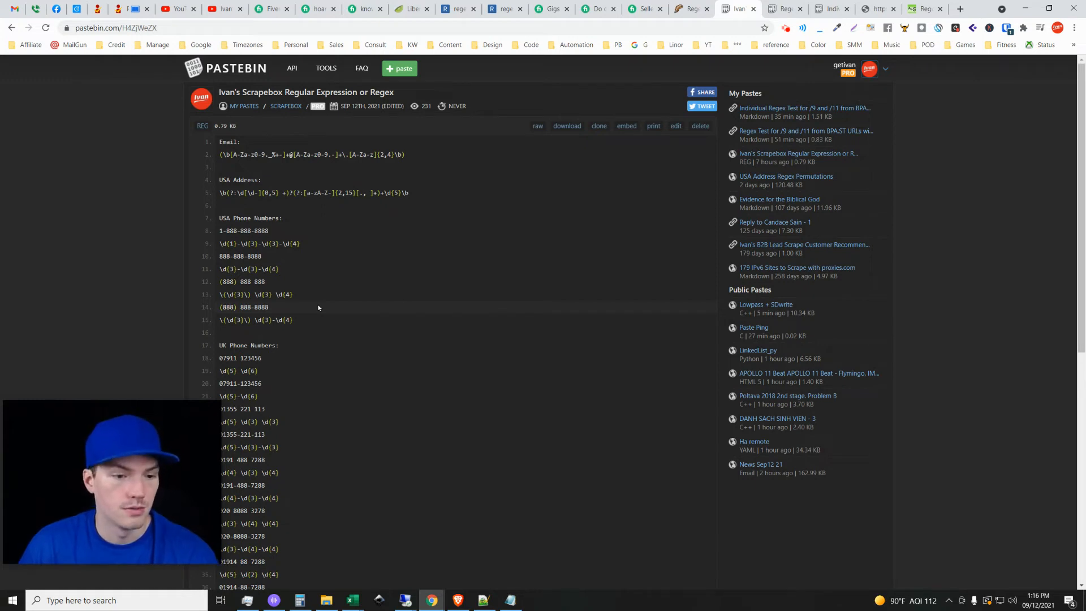
Switch to the red-server remote desktop and close the Custom Crawler definition editor.
{"action": "mouse_move", "coordinate": [405, 600]}
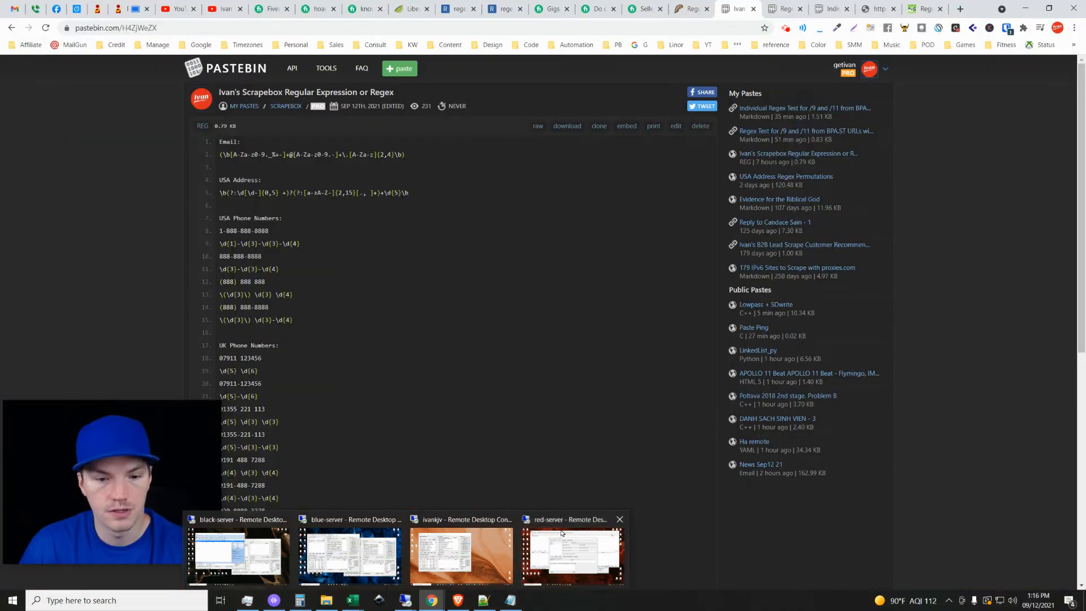
{"action": "left_click", "coordinate": [565, 553]}
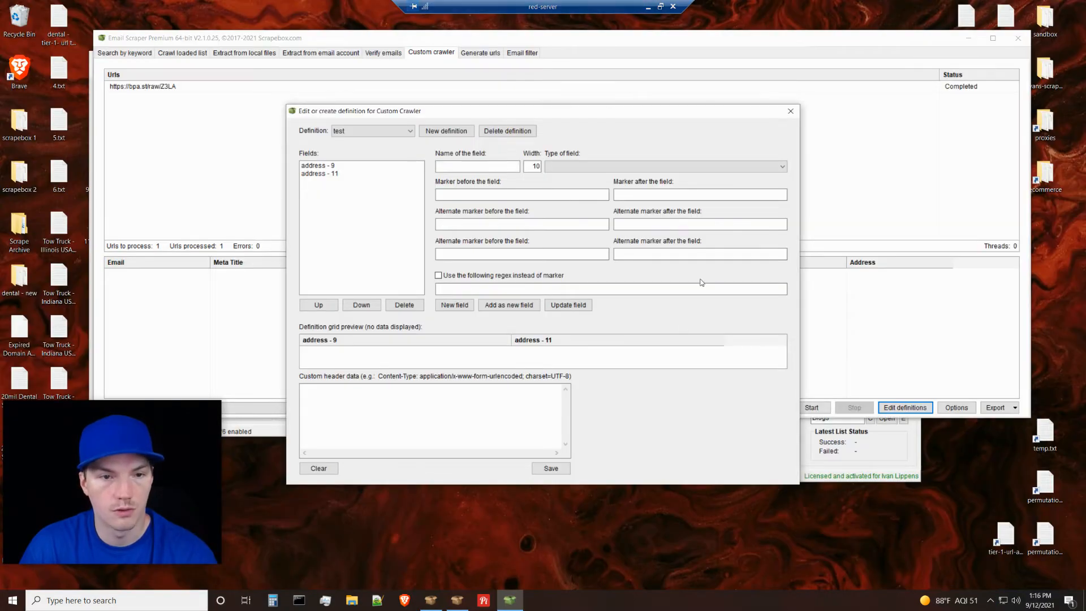
{"action": "left_click", "coordinate": [792, 111]}
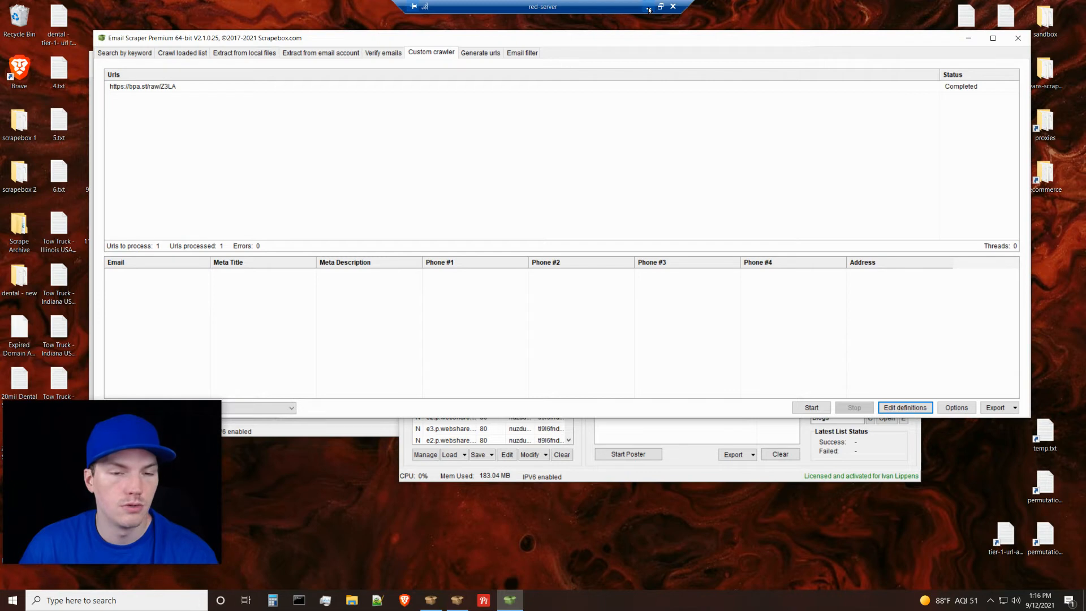
Show the Grab / Check options in the main ScrapeBox window, then minimize the remote desktop.
{"action": "left_click", "coordinate": [767, 480]}
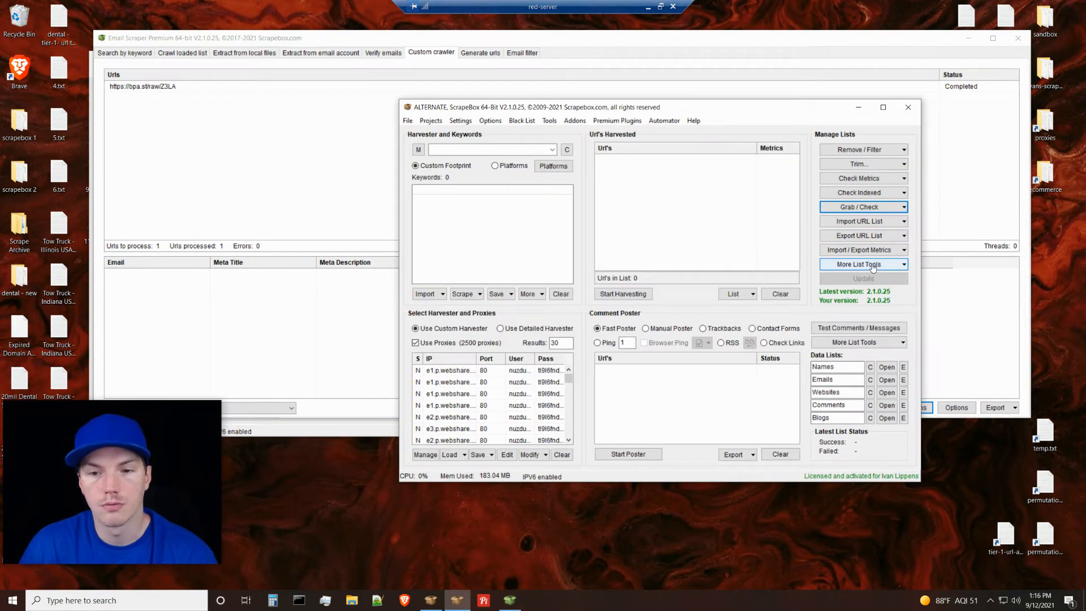
{"action": "left_click", "coordinate": [864, 208]}
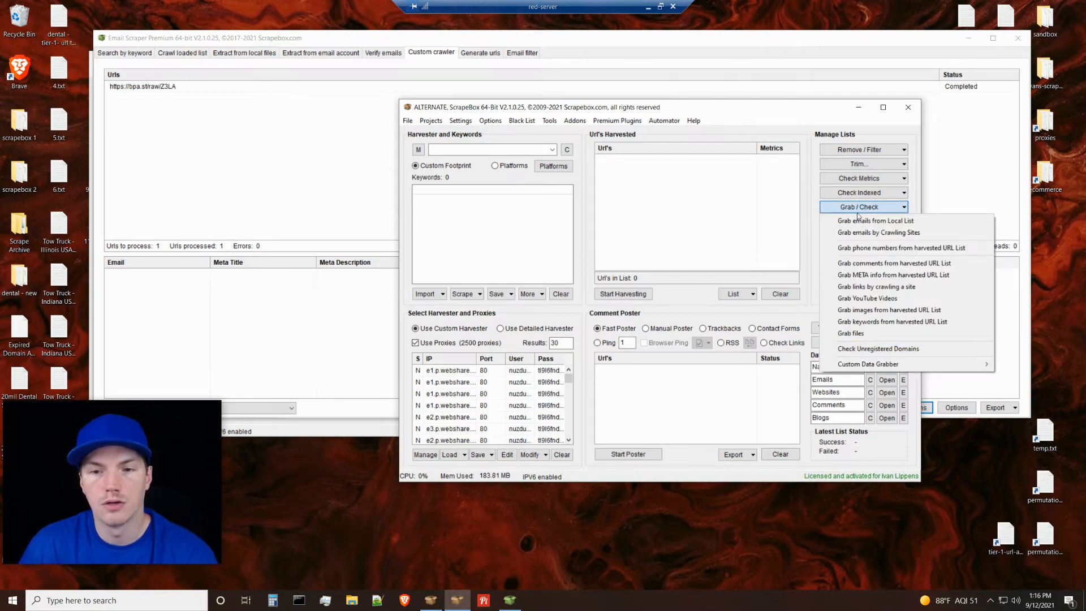
{"action": "left_click", "coordinate": [813, 218]}
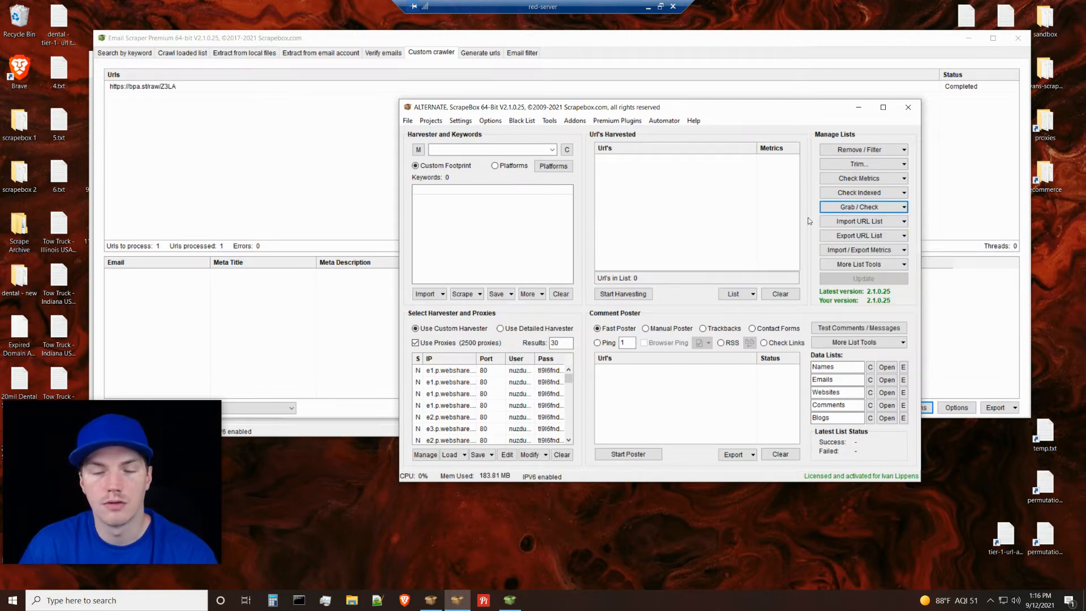
{"action": "left_click", "coordinate": [648, 7]}
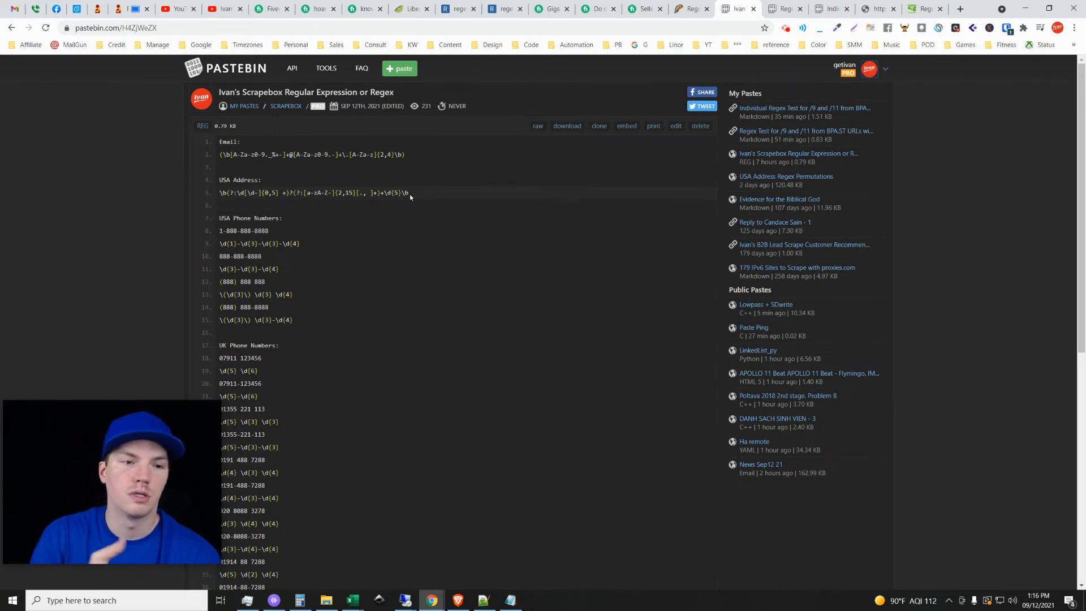
Highlight the USA Address expression on Pastebin and switch to the "11 - alone" results in the 9 and 11.xlsx workbook in Excel.
{"action": "left_click_drag", "start_coordinate": [415, 193], "coordinate": [213, 197]}
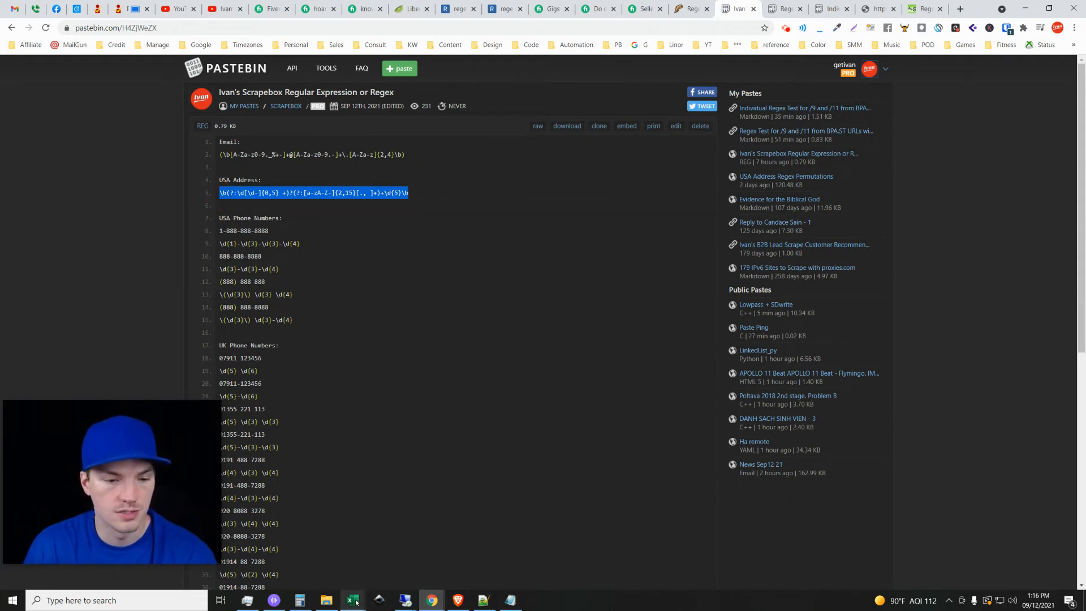
{"action": "mouse_move", "coordinate": [352, 600]}
{"action": "mouse_move", "coordinate": [214, 549]}
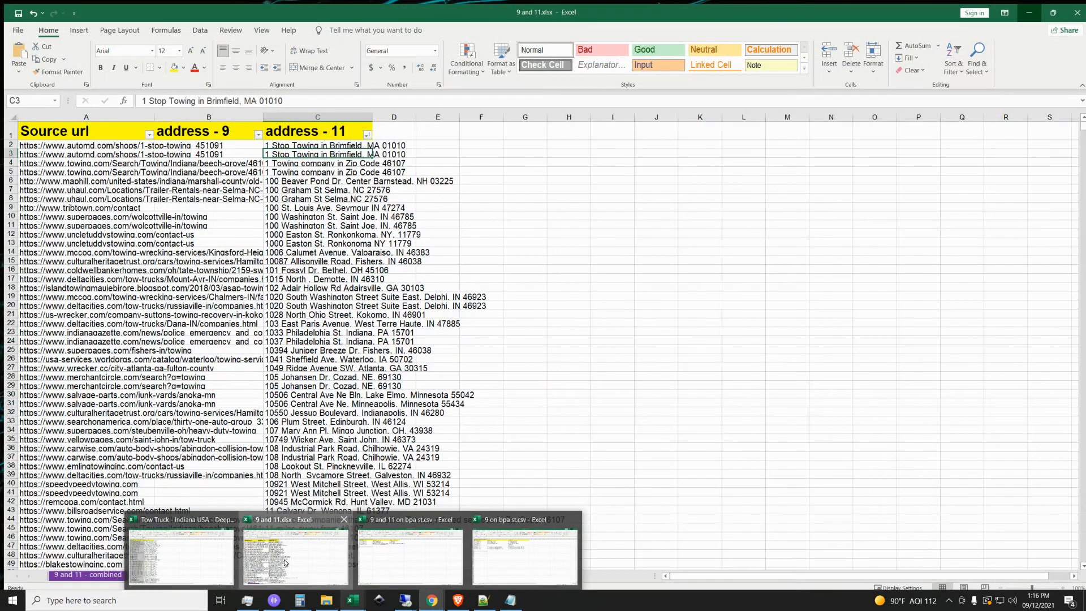
{"action": "left_click", "coordinate": [286, 561]}
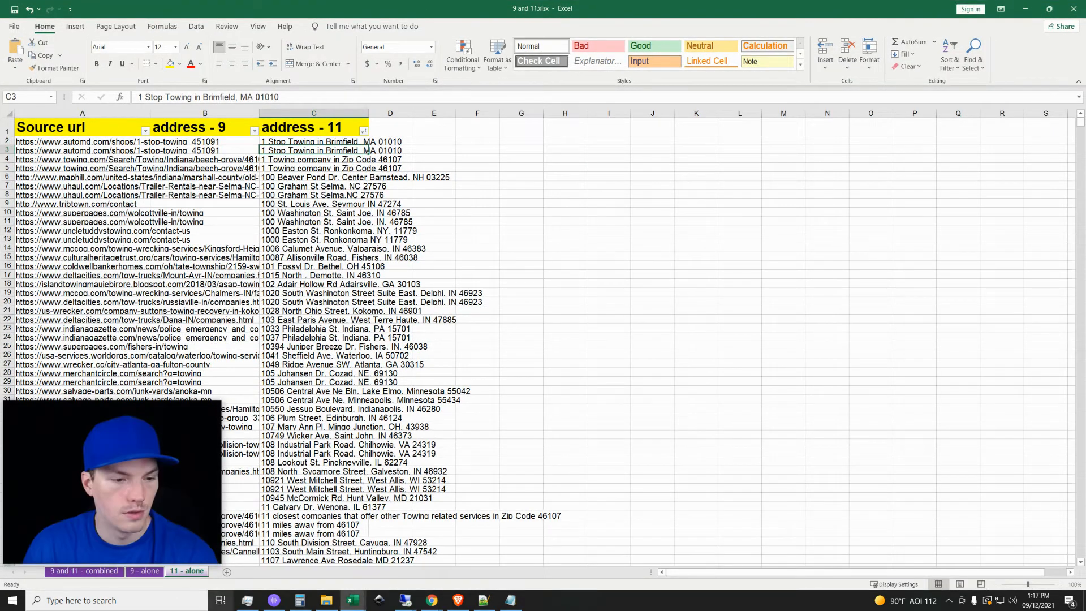
{"action": "left_click", "coordinate": [313, 264]}
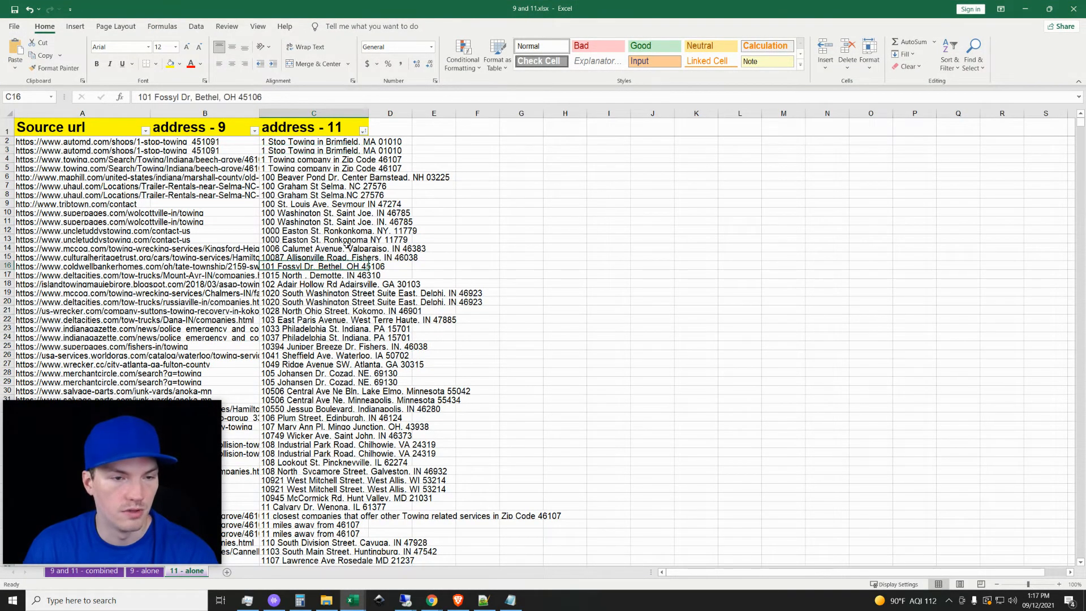
{"action": "left_click", "coordinate": [325, 150]}
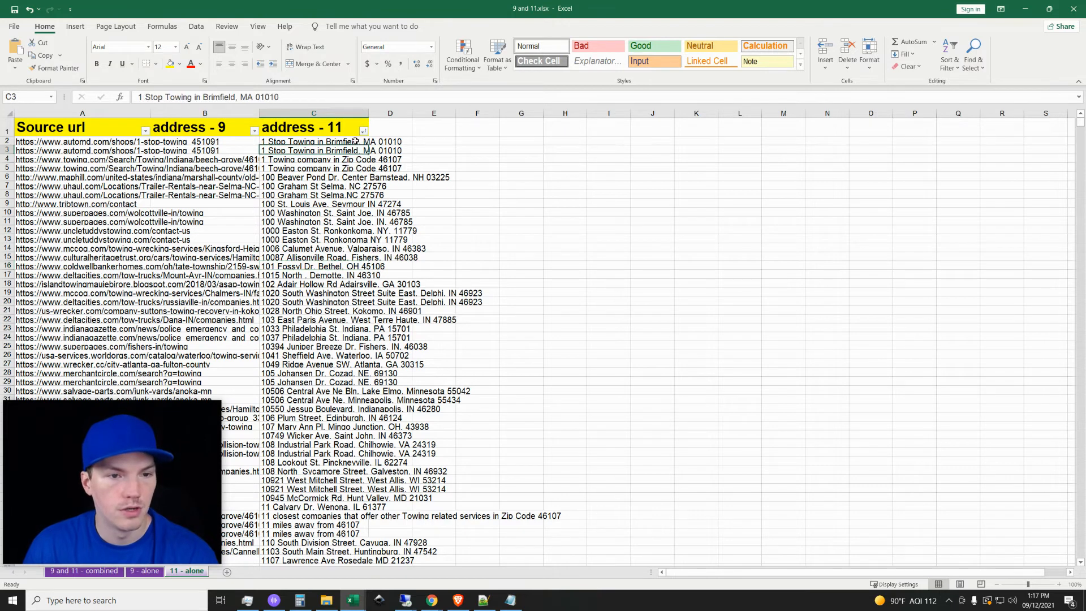
Set up a custom text filter on the address - 11 column with two "contains" conditions joined by Or.
{"action": "left_click", "coordinate": [363, 130]}
{"action": "left_click", "coordinate": [416, 232]}
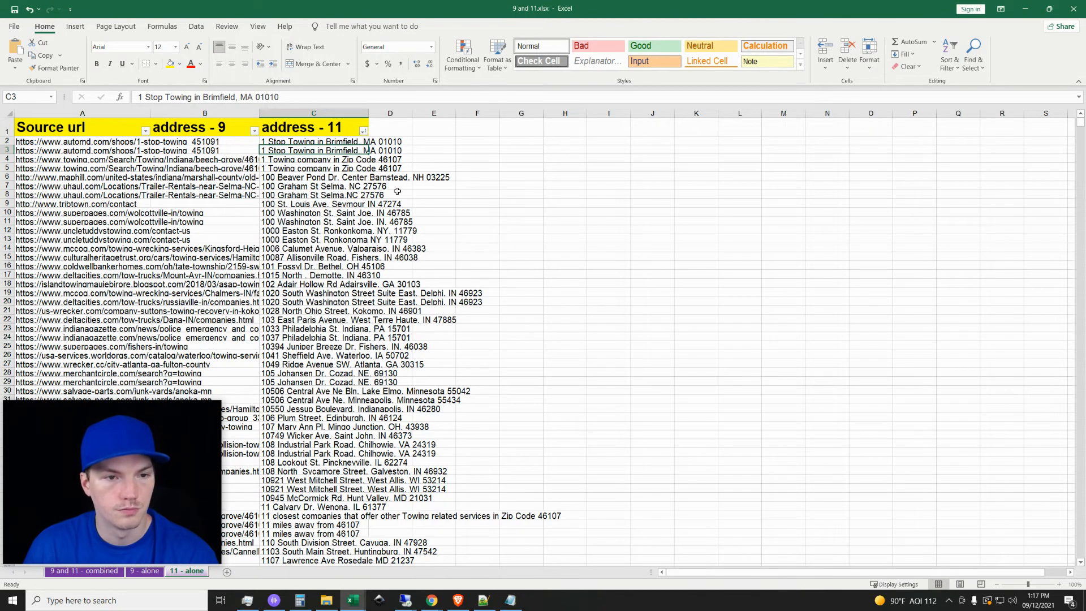
{"action": "left_click", "coordinate": [363, 131]}
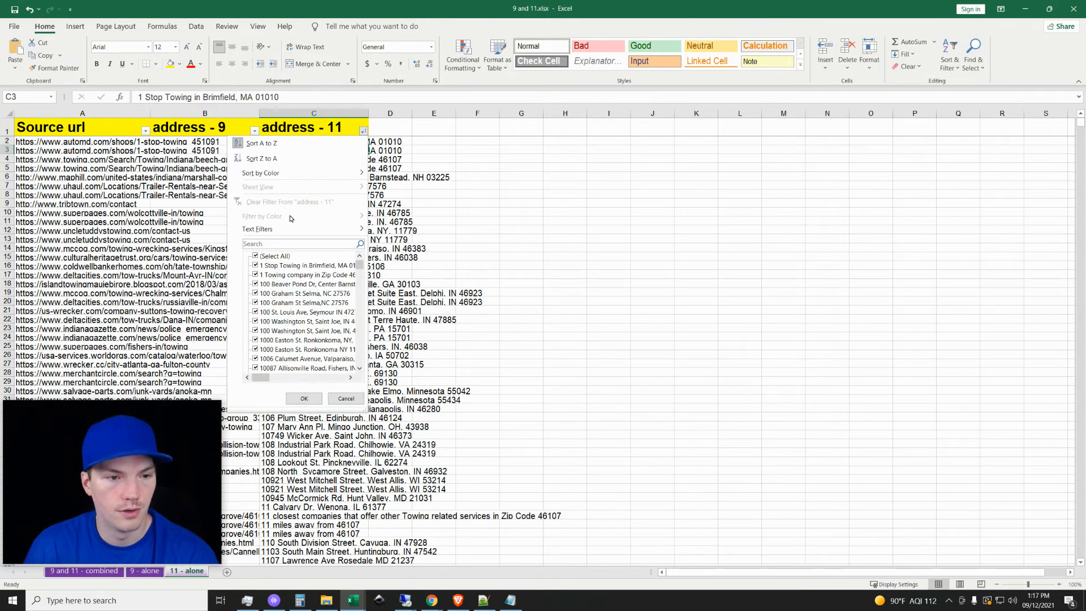
{"action": "mouse_move", "coordinate": [286, 229]}
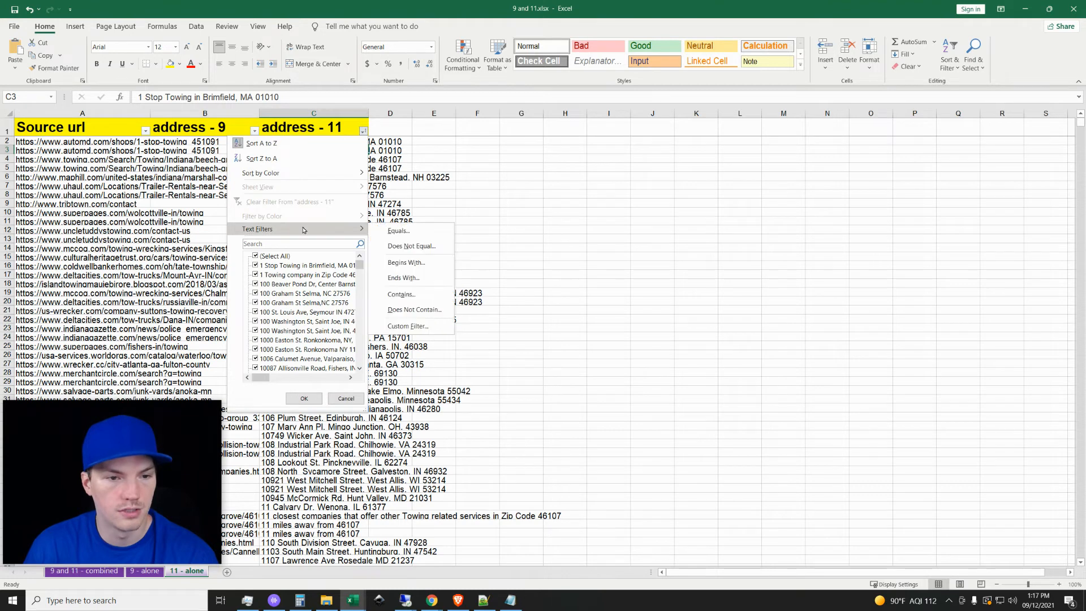
{"action": "left_click", "coordinate": [403, 295]}
{"action": "left_click", "coordinate": [389, 282]}
{"action": "left_click", "coordinate": [423, 294]}
{"action": "scroll", "coordinate": [385, 334], "scroll_direction": "down", "scroll_amount": 2}
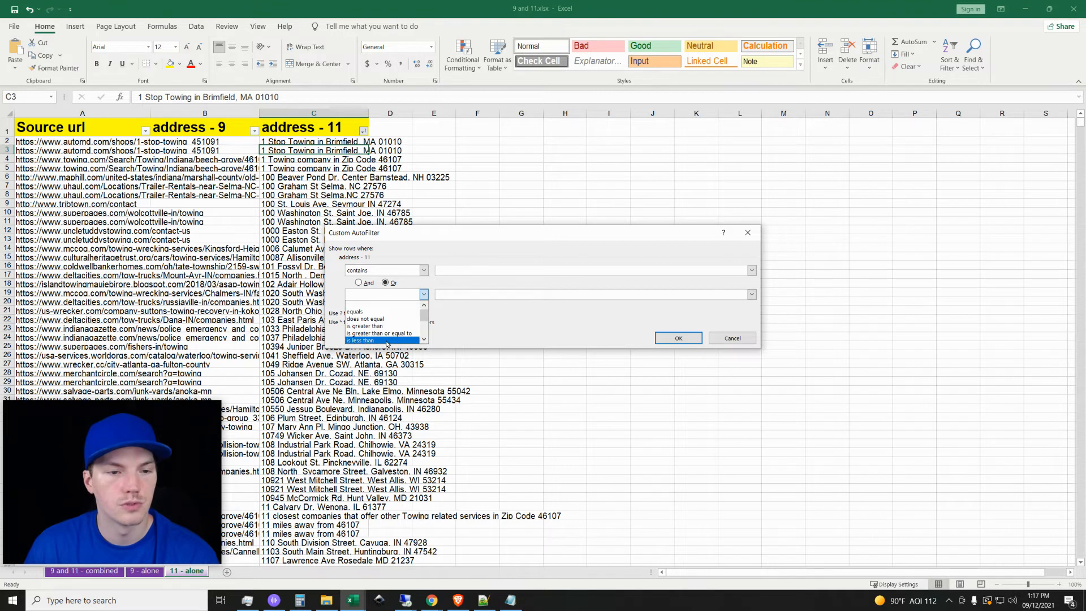
{"action": "left_click", "coordinate": [376, 340]}
Filter the address - 11 column to rows containing "indiana" or ", IN".
{"action": "left_click", "coordinate": [475, 271]}
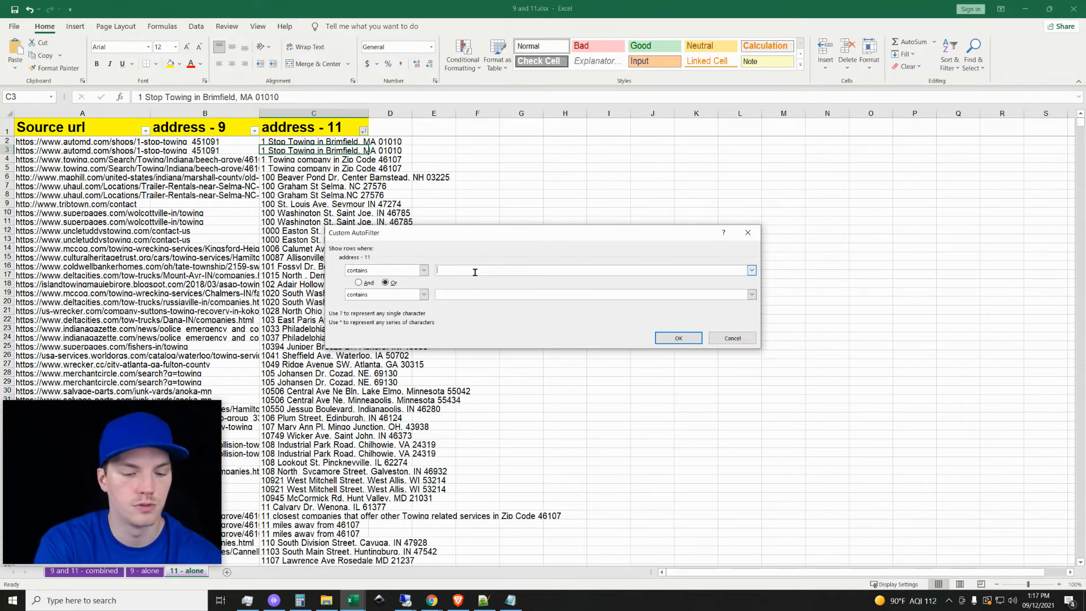
{"action": "type", "text": "indiana"}
{"action": "key", "text": "Tab"}
{"action": "key", "text": "Tab"}
{"action": "key", "text": "Tab"}
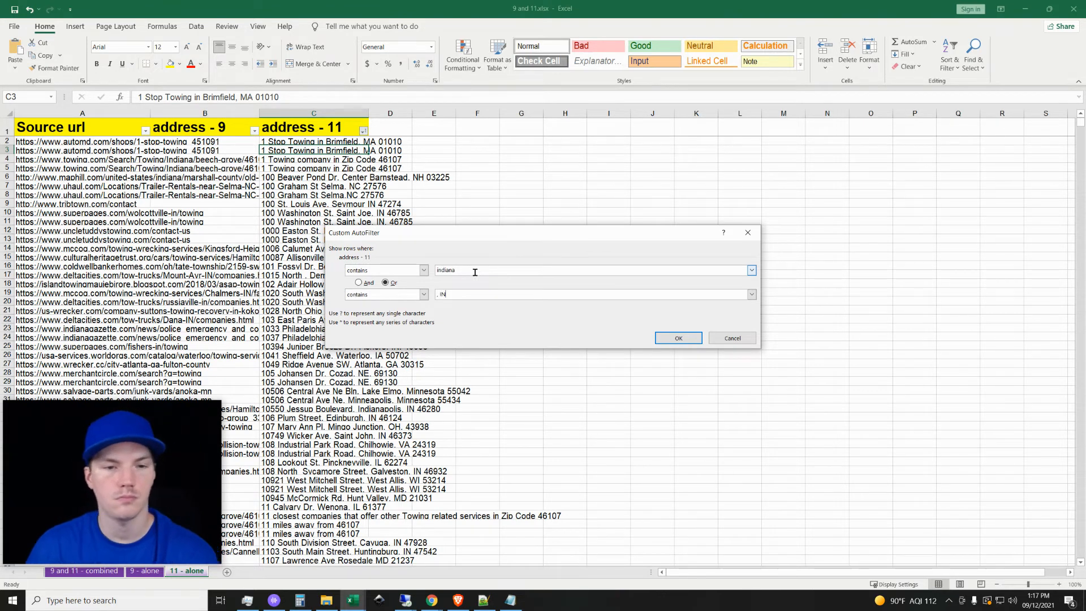
{"action": "left_click", "coordinate": [679, 338]}
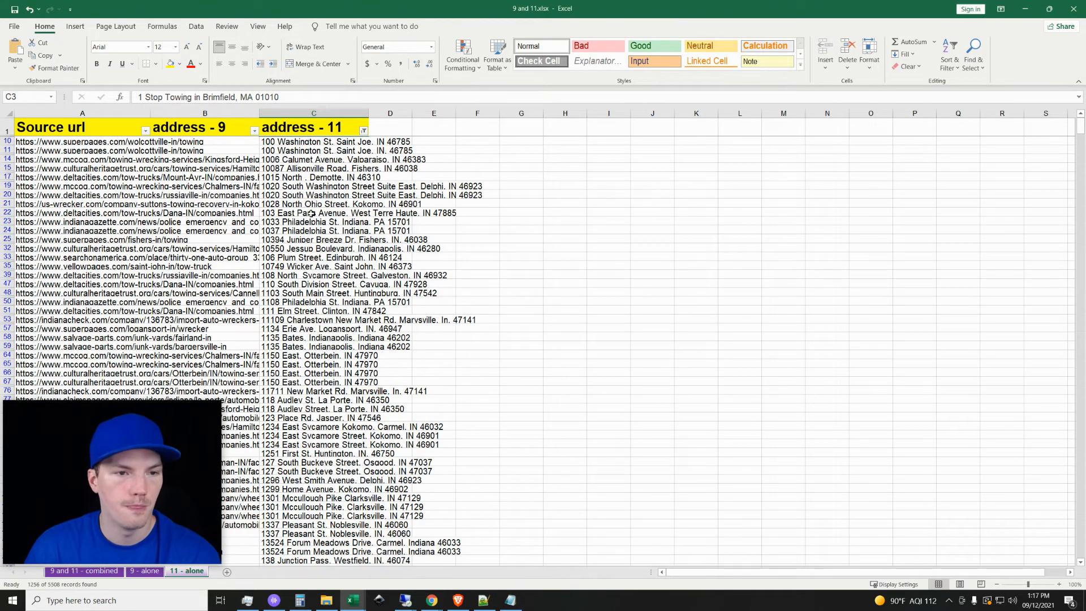
Select the Source url column and review the filtered Indiana addresses with their source URLs.
{"action": "left_click", "coordinate": [205, 213]}
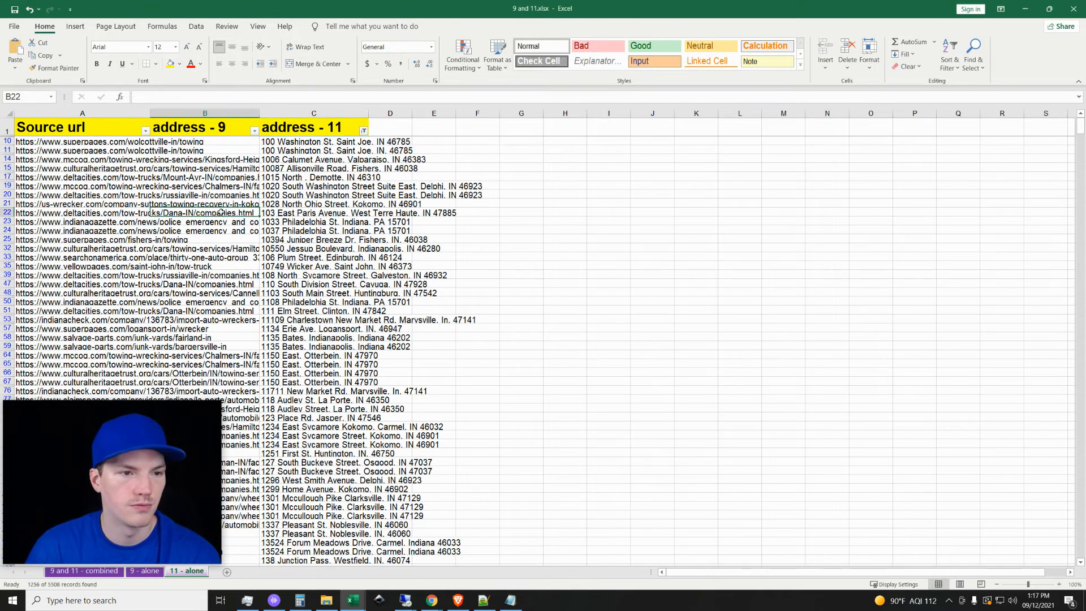
{"action": "left_click", "coordinate": [114, 113]}
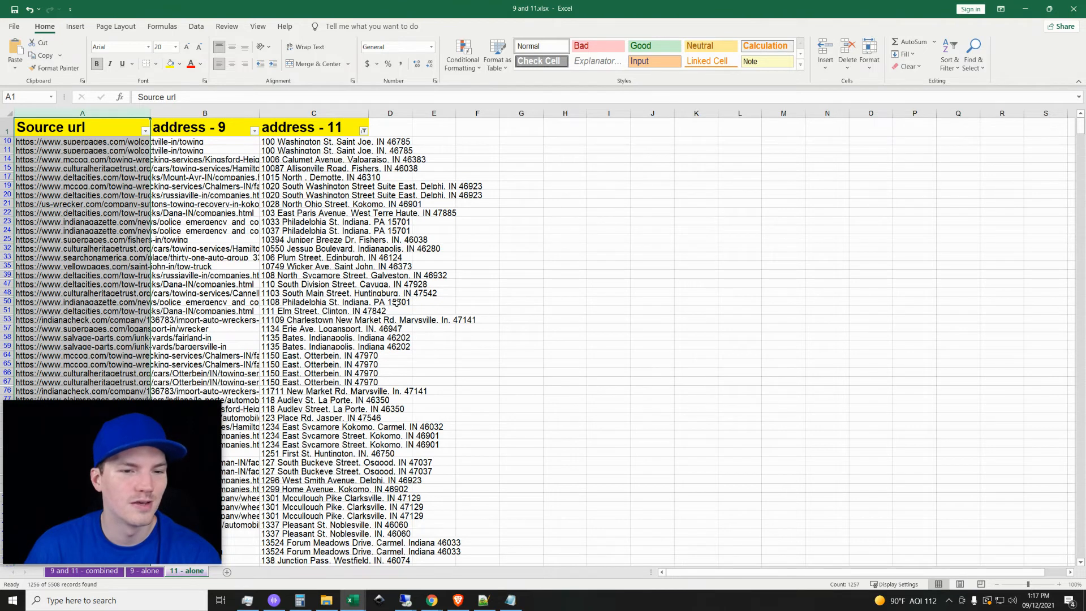
{"action": "scroll", "coordinate": [402, 362], "scroll_direction": "down", "scroll_amount": 2}
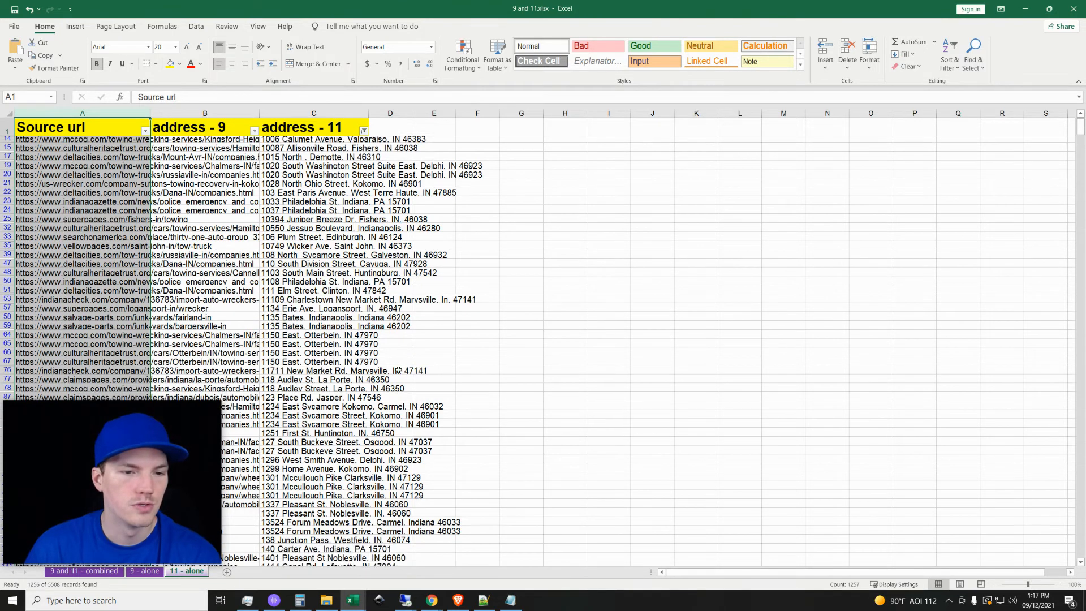
{"action": "scroll", "coordinate": [380, 433], "scroll_direction": "down", "scroll_amount": 5}
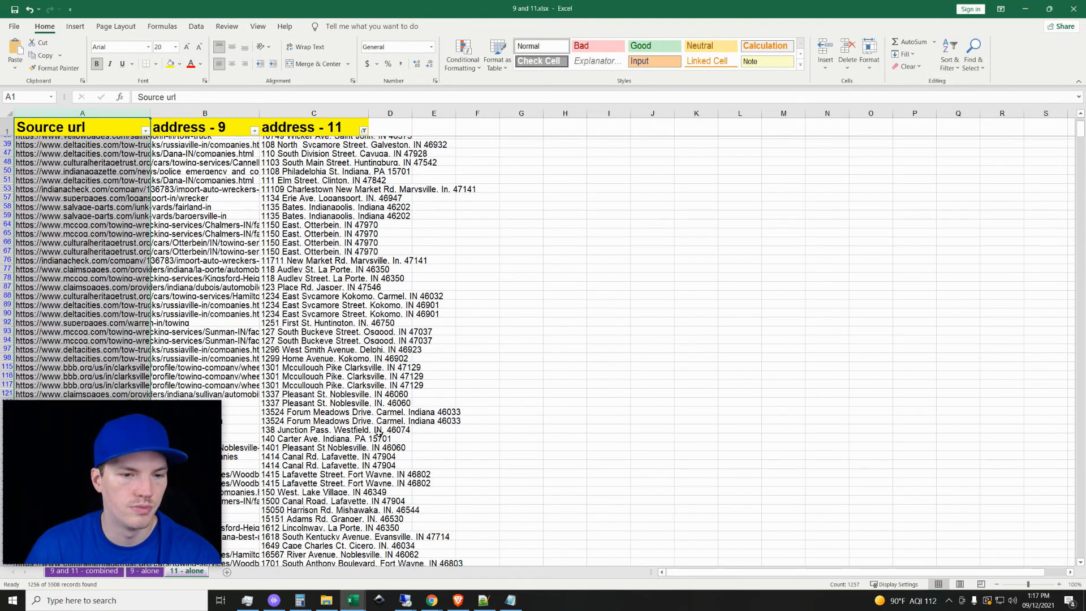
{"action": "scroll", "coordinate": [379, 433], "scroll_direction": "down", "scroll_amount": 1}
{"action": "scroll", "coordinate": [380, 433], "scroll_direction": "up", "scroll_amount": 7}
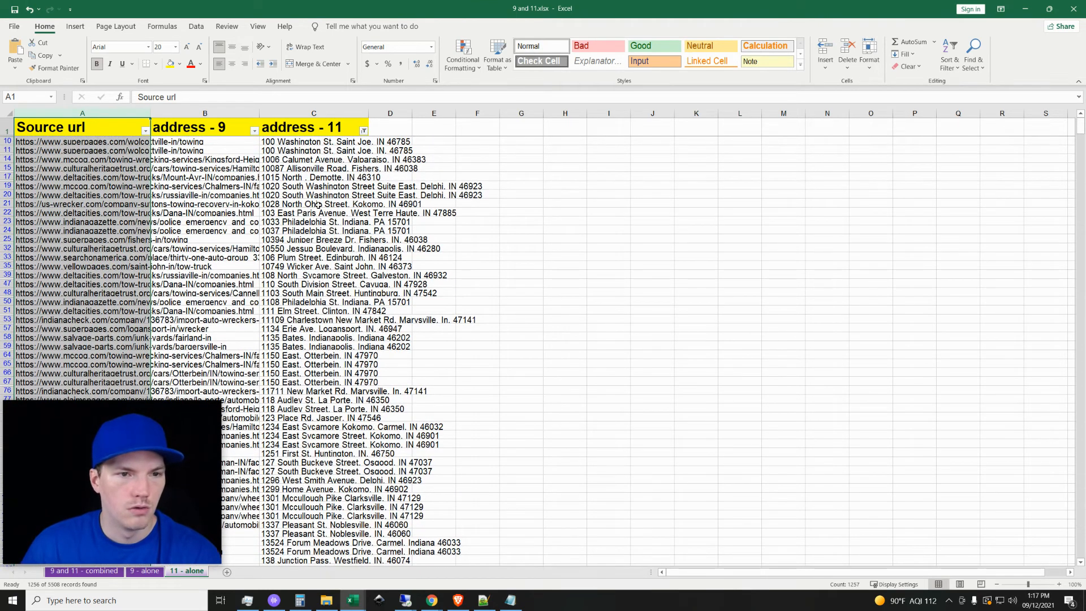
{"action": "left_click", "coordinate": [336, 292]}
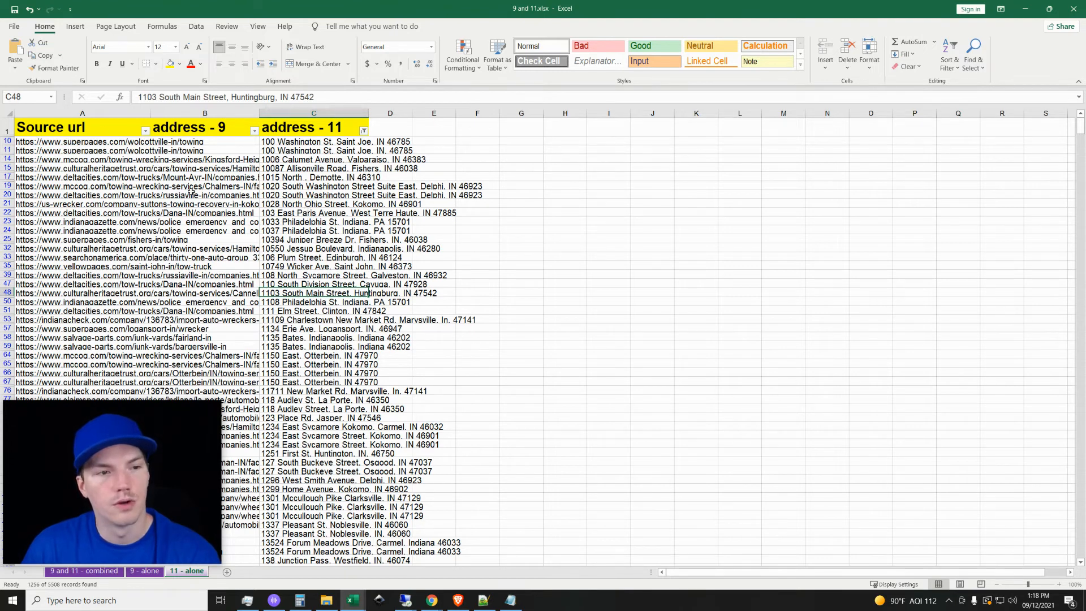
Copy the filtered Source url column and paste it into ScrapeBox's harvested URL list on the red-server remote desktop.
{"action": "left_click", "coordinate": [86, 141]}
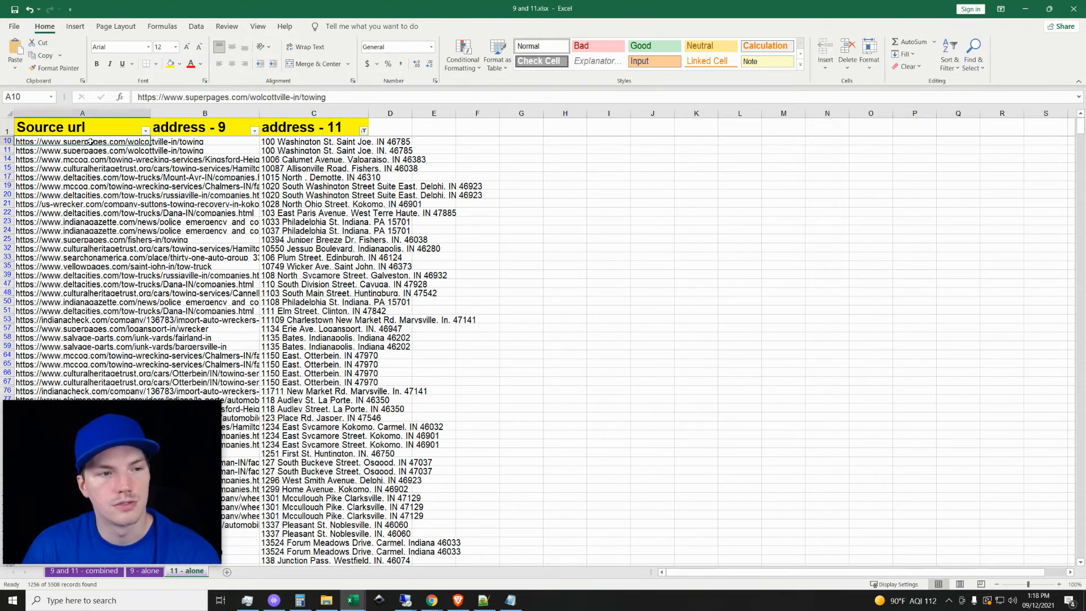
{"action": "left_click", "coordinate": [84, 114]}
{"action": "key", "text": "ctrl+c"}
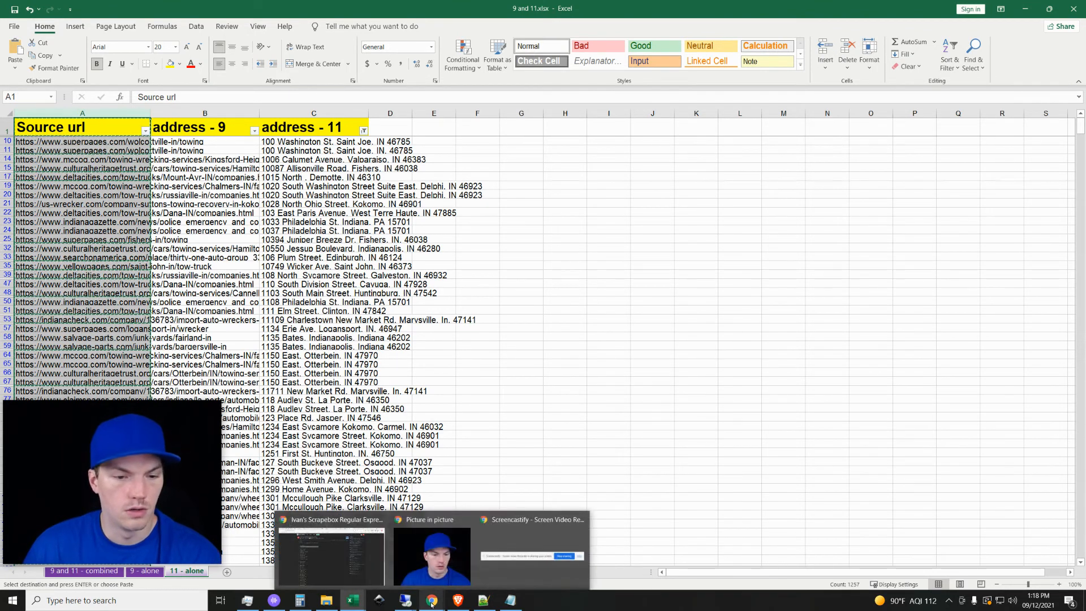
{"action": "mouse_move", "coordinate": [405, 607]}
{"action": "left_click", "coordinate": [566, 557]}
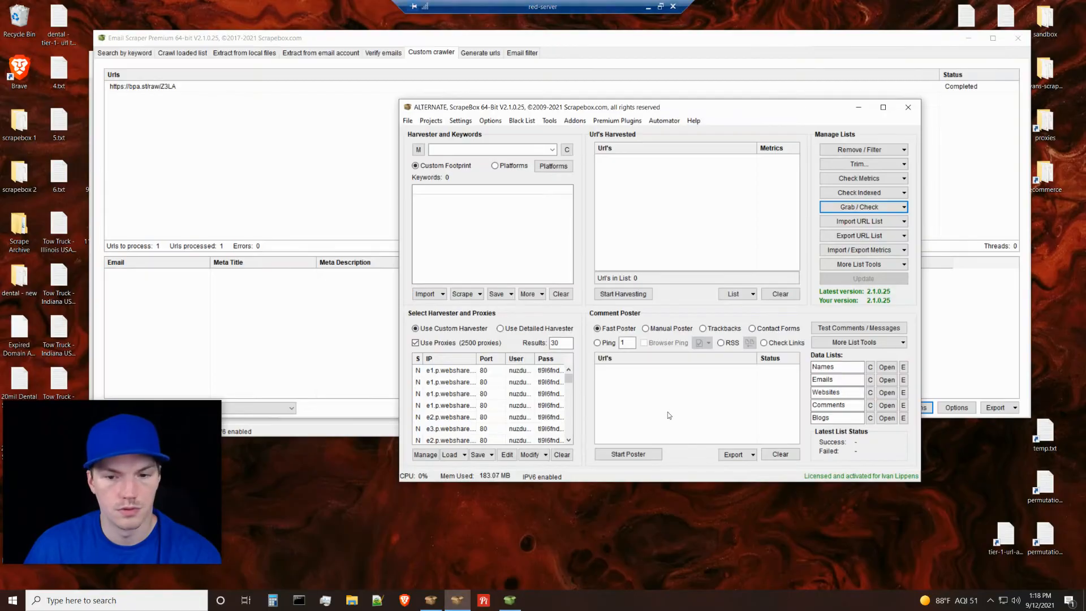
{"action": "right_click", "coordinate": [690, 205]}
{"action": "left_click", "coordinate": [704, 210]}
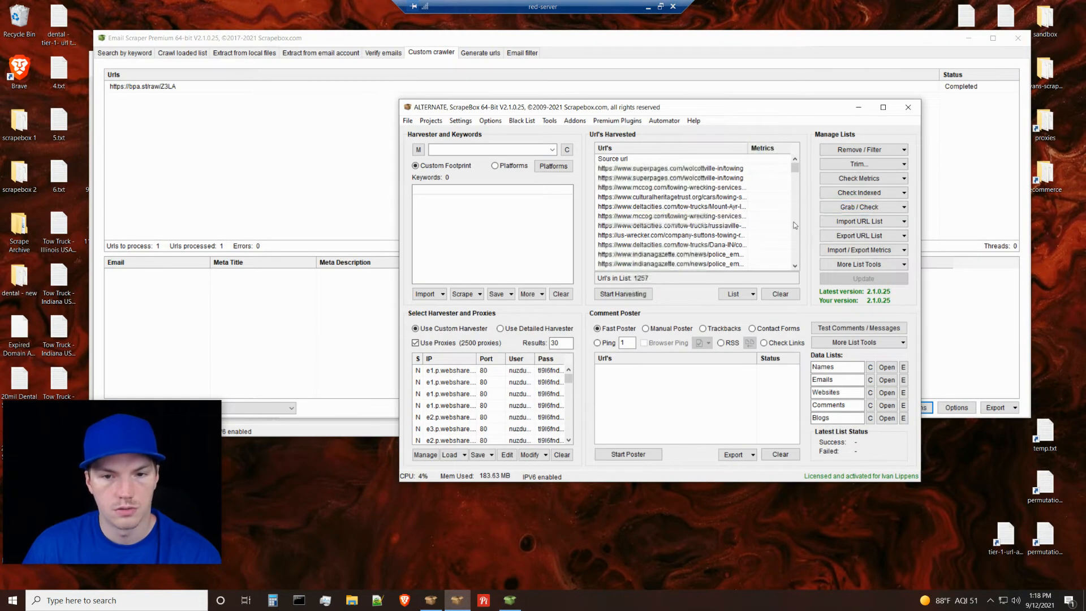
Remove the duplicate URLs from the harvested list and select its "Source url" header entry.
{"action": "left_click", "coordinate": [845, 150]}
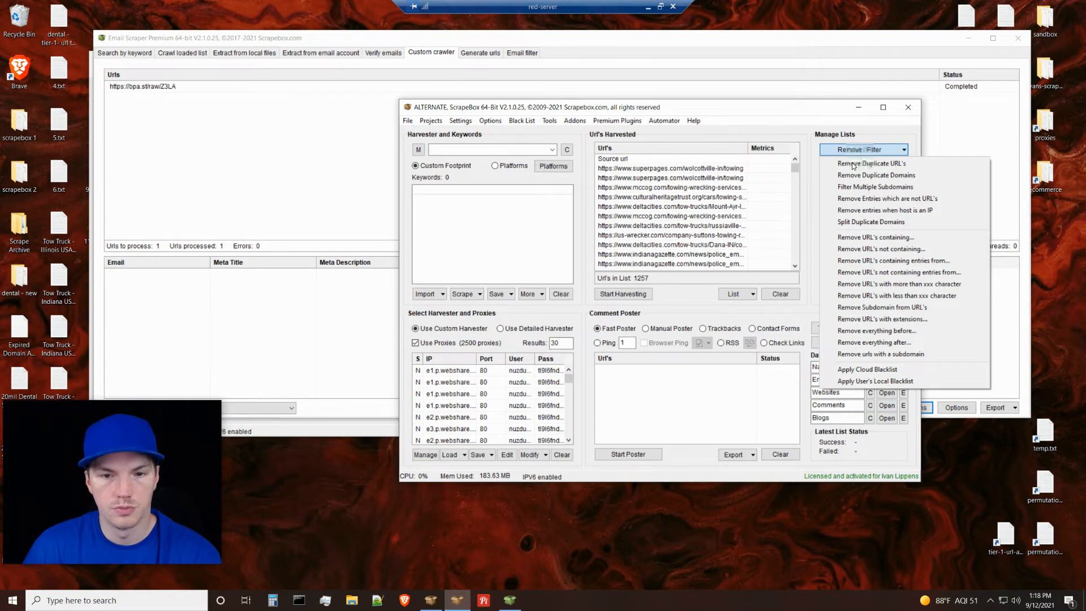
{"action": "left_click", "coordinate": [854, 164]}
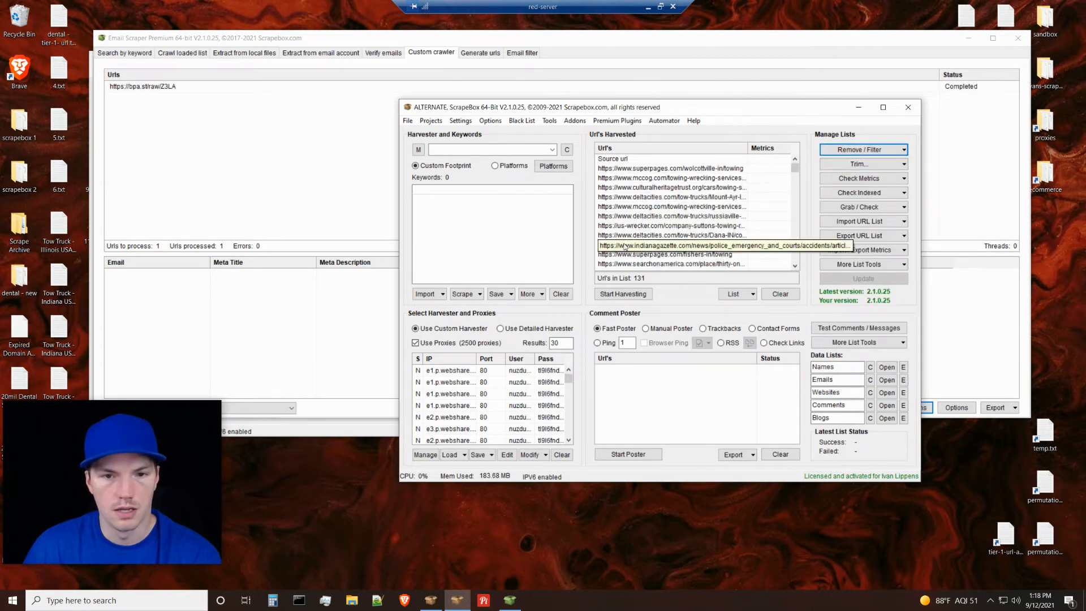
{"action": "left_click", "coordinate": [681, 159]}
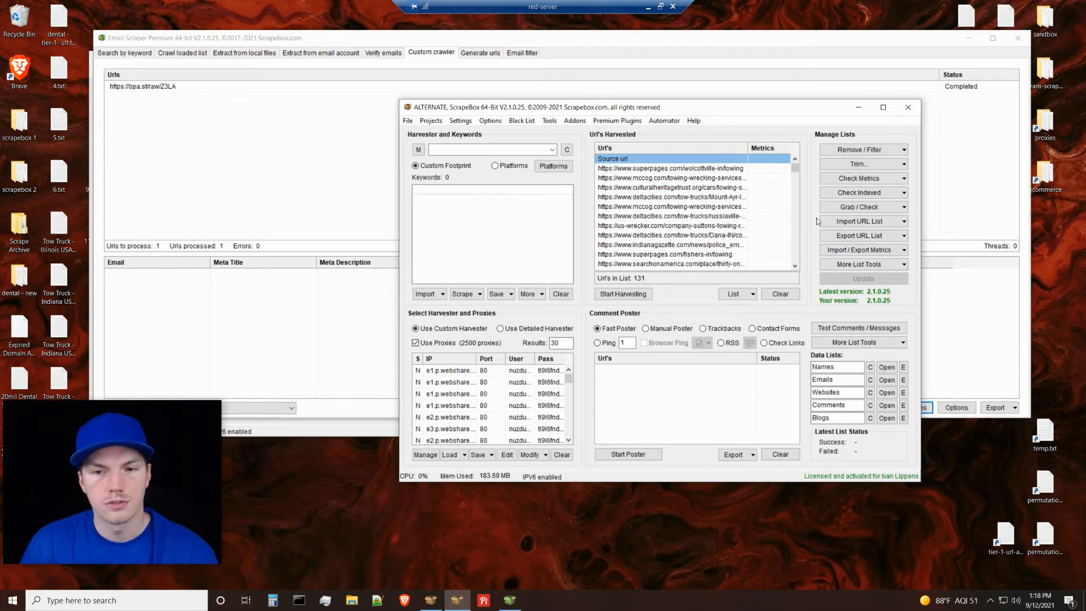
Open the email grabber that crawls the harvested sites and set its filter to skip pages not containing "indiana" or ", IN".
{"action": "left_click", "coordinate": [853, 209]}
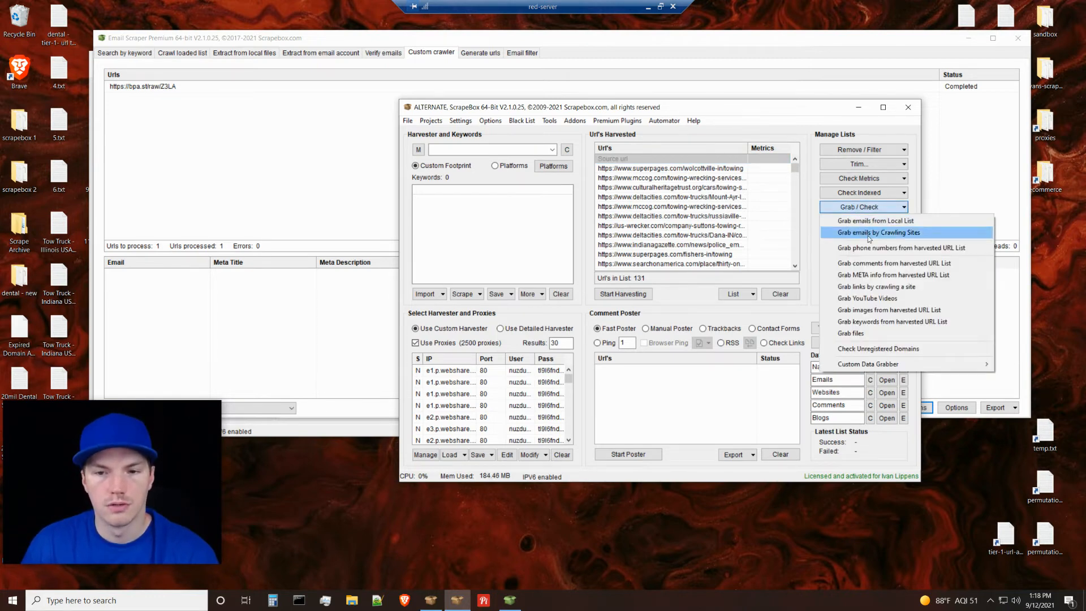
{"action": "left_click", "coordinate": [870, 233]}
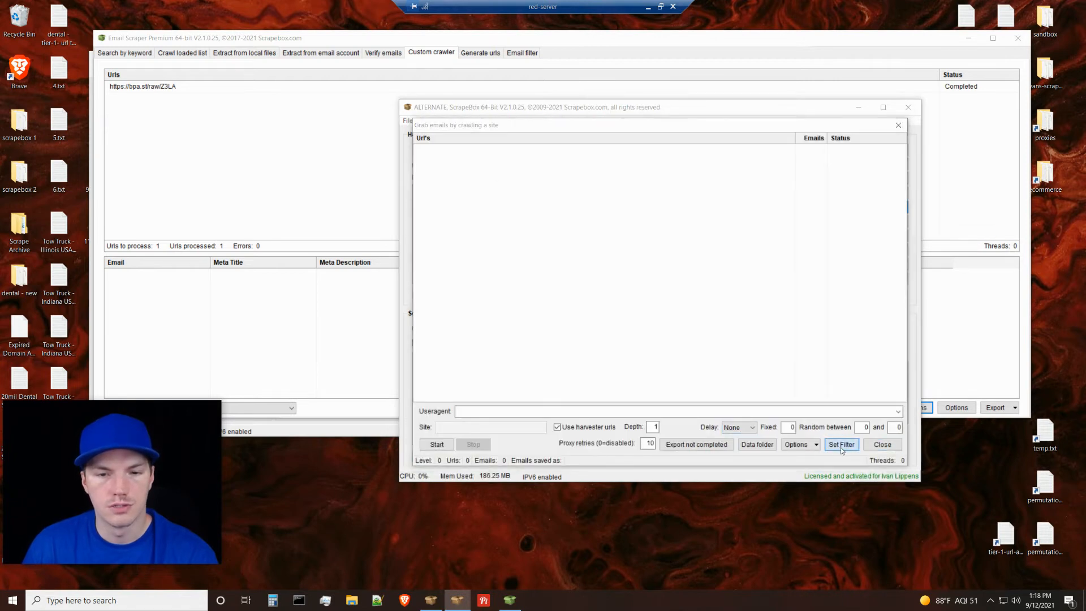
{"action": "left_click", "coordinate": [841, 447]}
{"action": "left_click", "coordinate": [758, 264]}
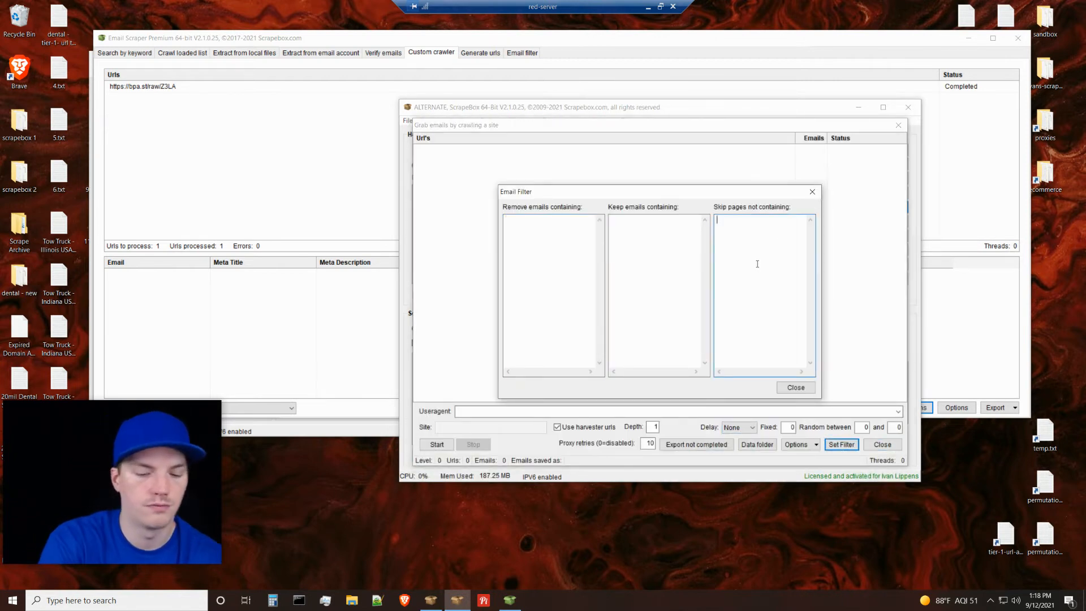
{"action": "type", "text": "indiana "}
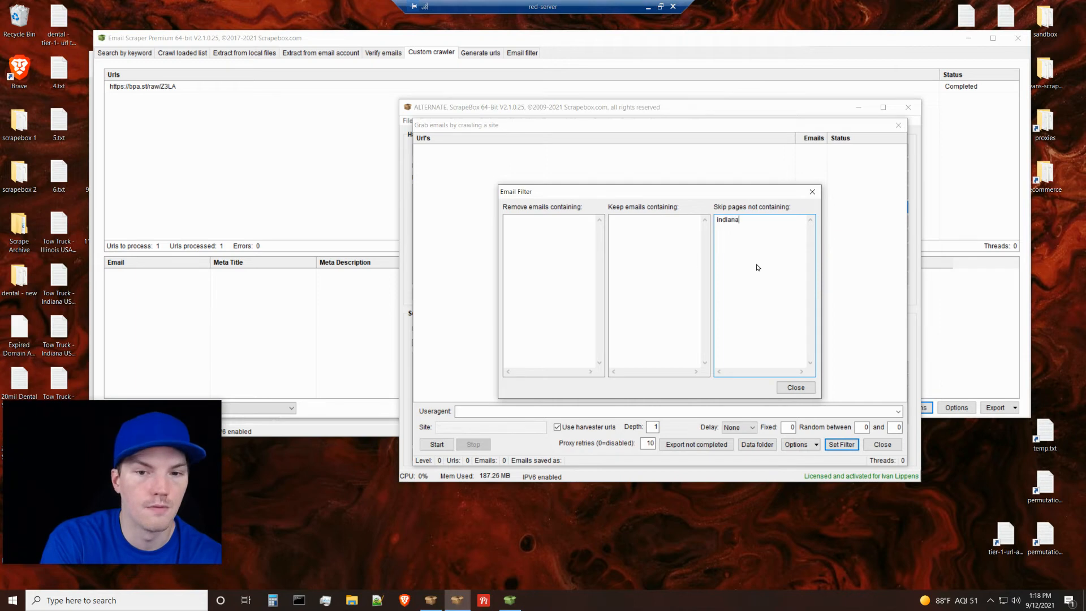
{"action": "type", "text": ", IN"}
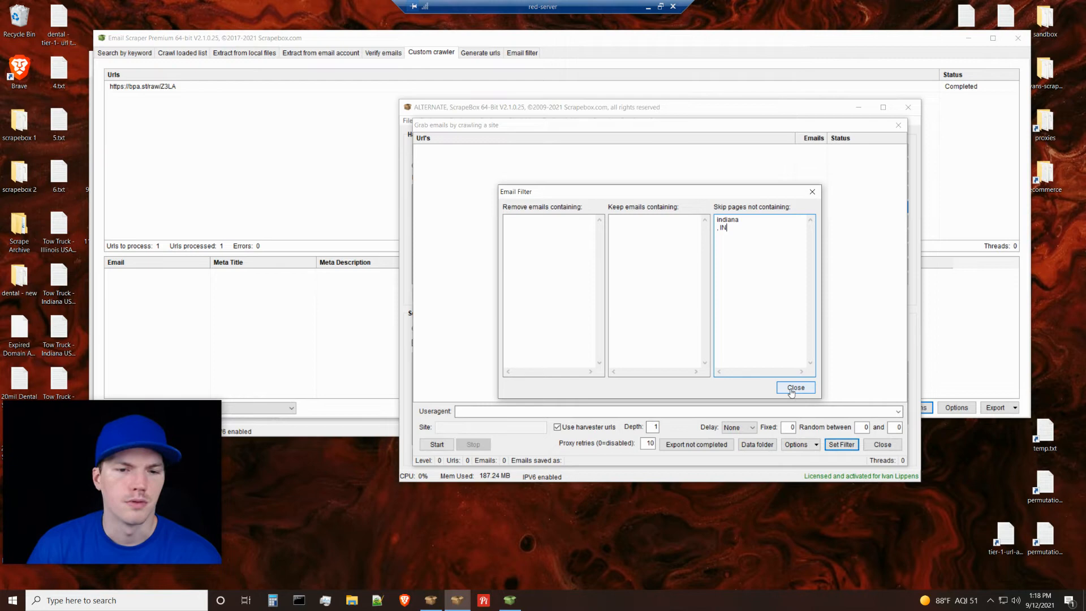
{"action": "left_click", "coordinate": [792, 388]}
{"action": "left_click", "coordinate": [874, 445]}
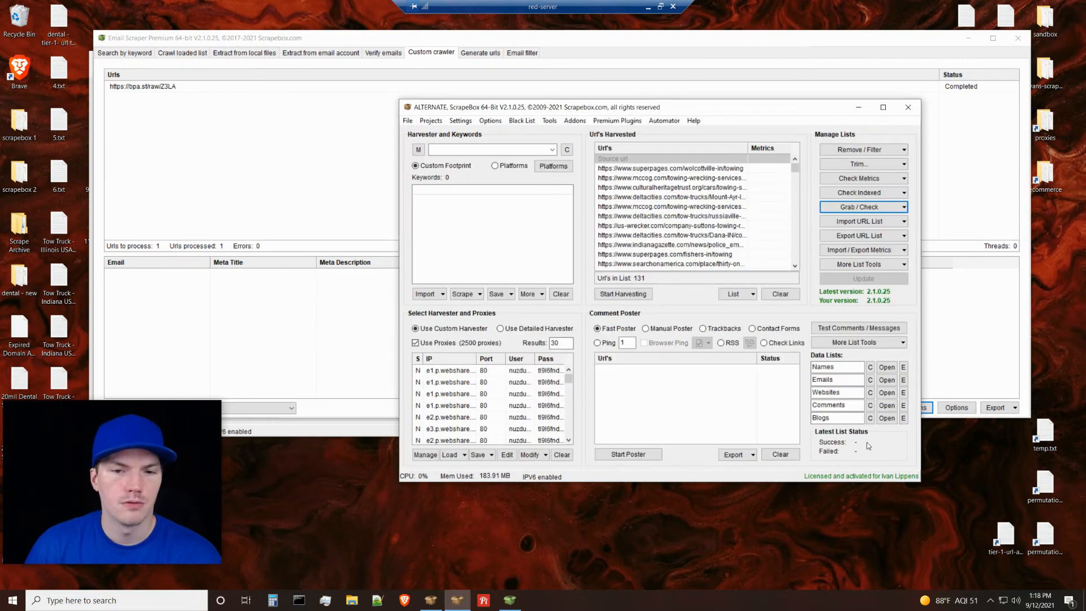
Switch to Pastebin in Chrome and review the USA Address regex and the individual /9 and /11 regex test paste.
{"action": "left_click", "coordinate": [648, 7]}
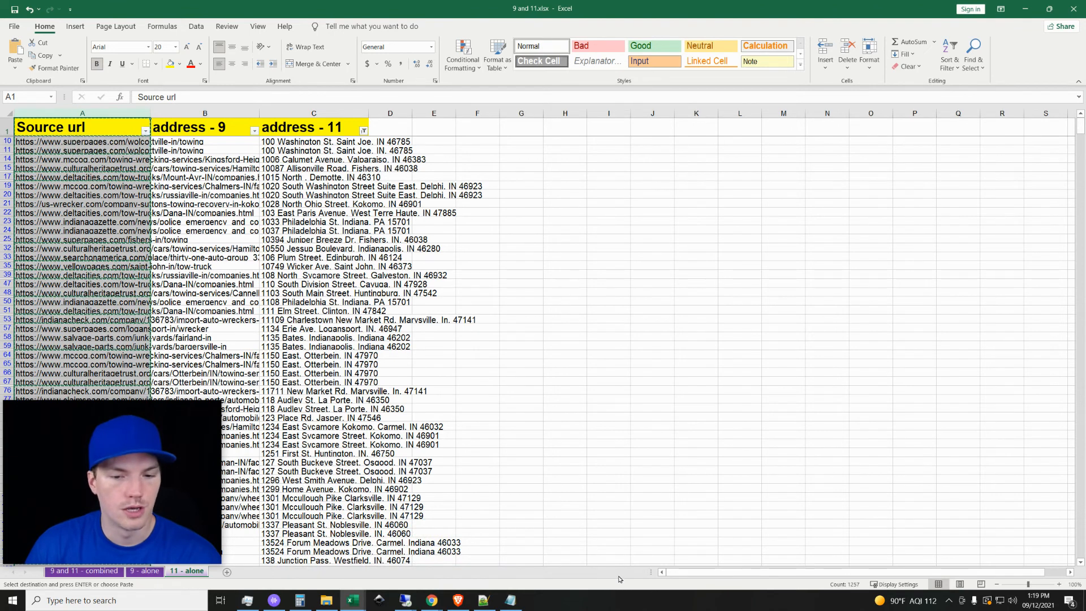
{"action": "left_click", "coordinate": [1025, 9]}
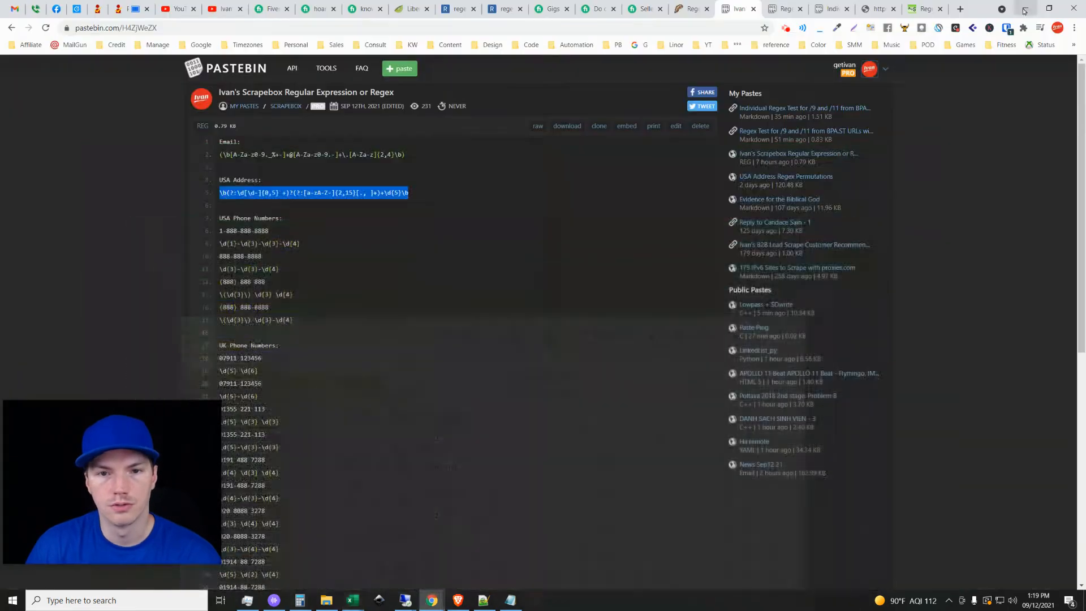
{"action": "left_click", "coordinate": [432, 244]}
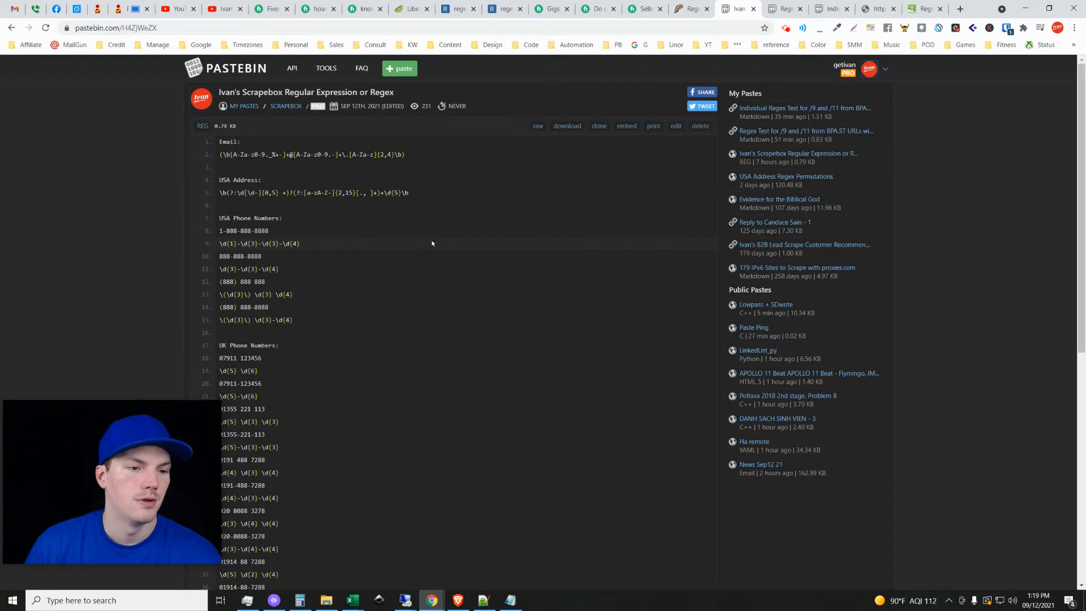
{"action": "triple_click", "coordinate": [365, 194]}
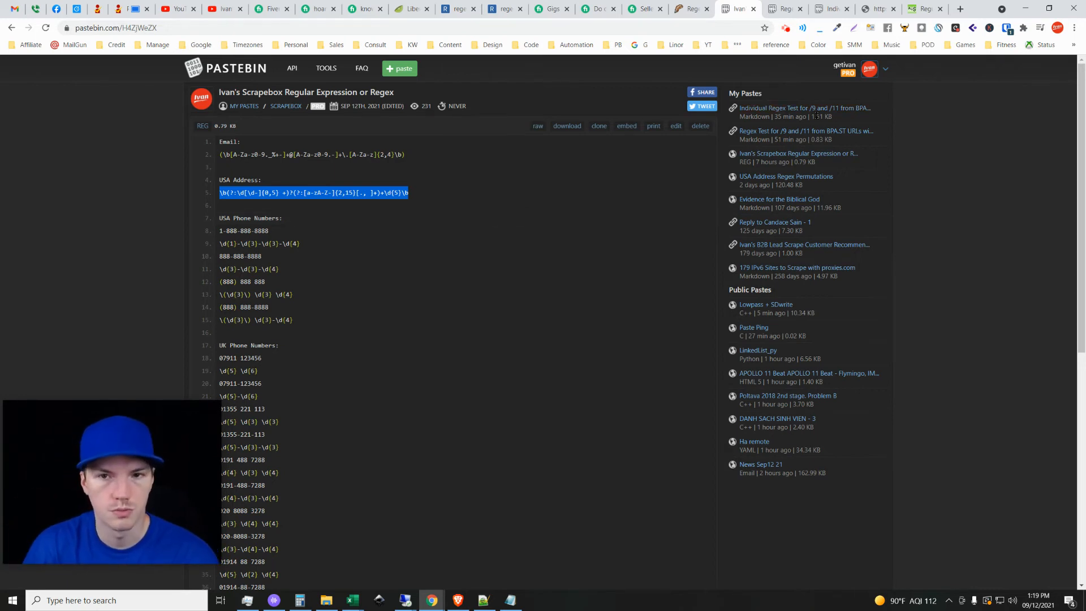
{"action": "left_click", "coordinate": [824, 7]}
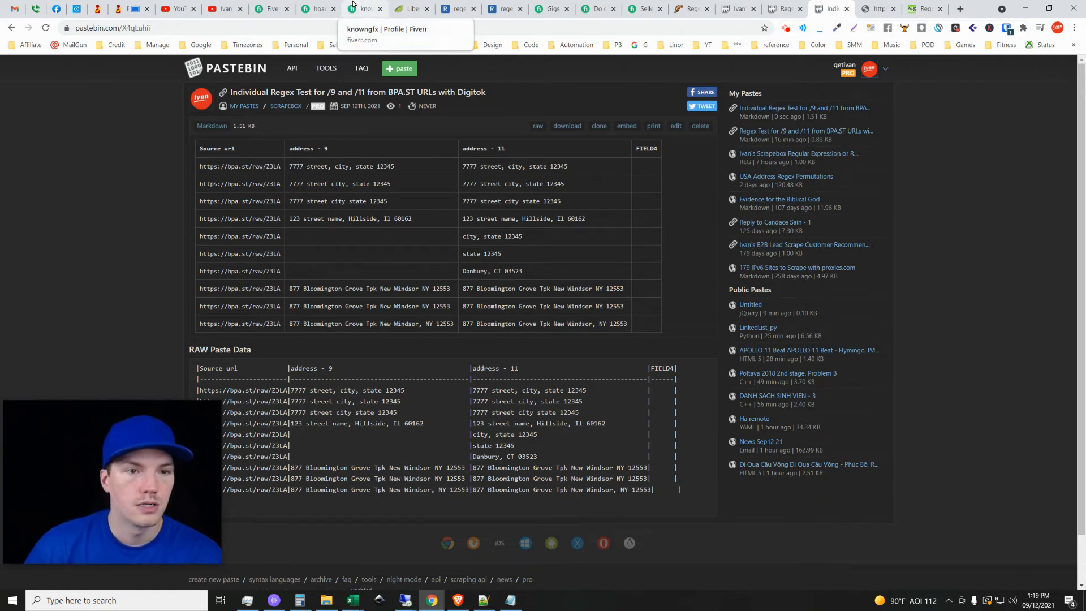
Review the two Fiverr seller profiles that offer regex gigs, including their gig lists and ratings.
{"action": "left_click", "coordinate": [326, 8]}
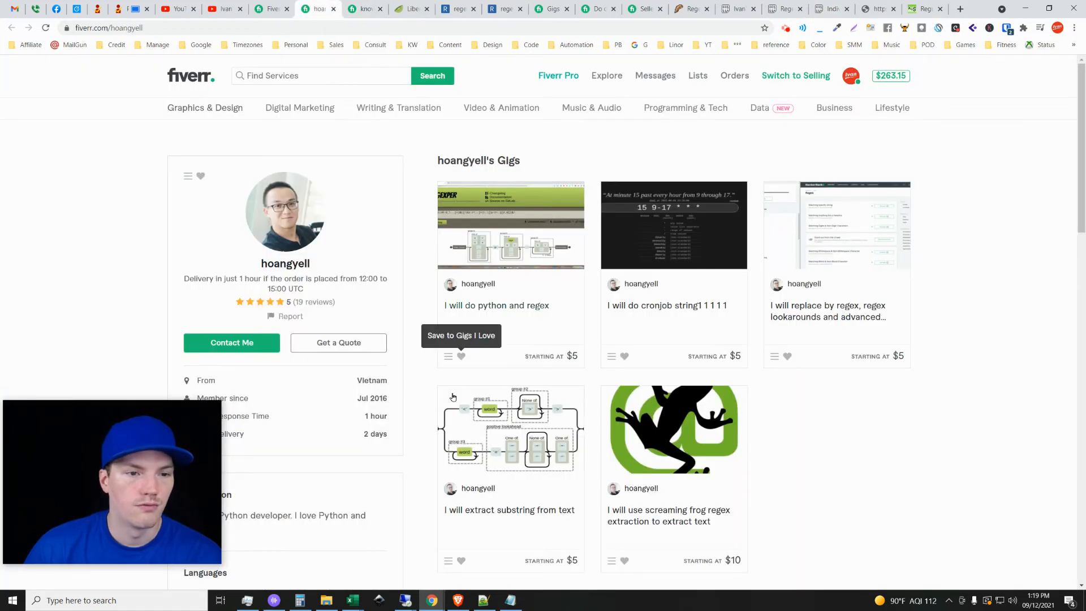
{"action": "scroll", "coordinate": [255, 263], "scroll_direction": "down", "scroll_amount": 1}
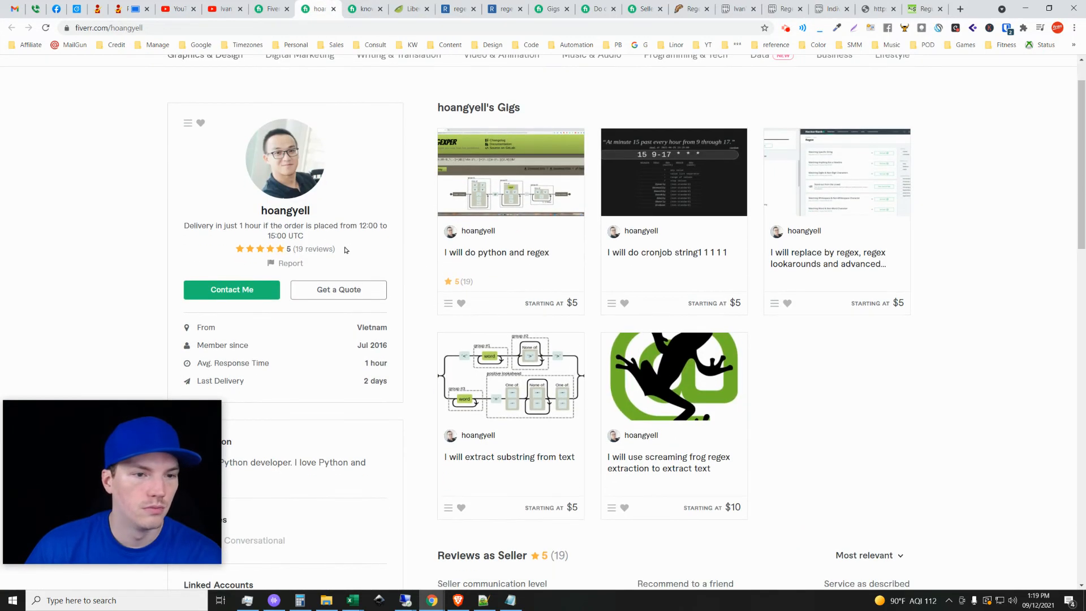
{"action": "scroll", "coordinate": [343, 259], "scroll_direction": "up", "scroll_amount": 1}
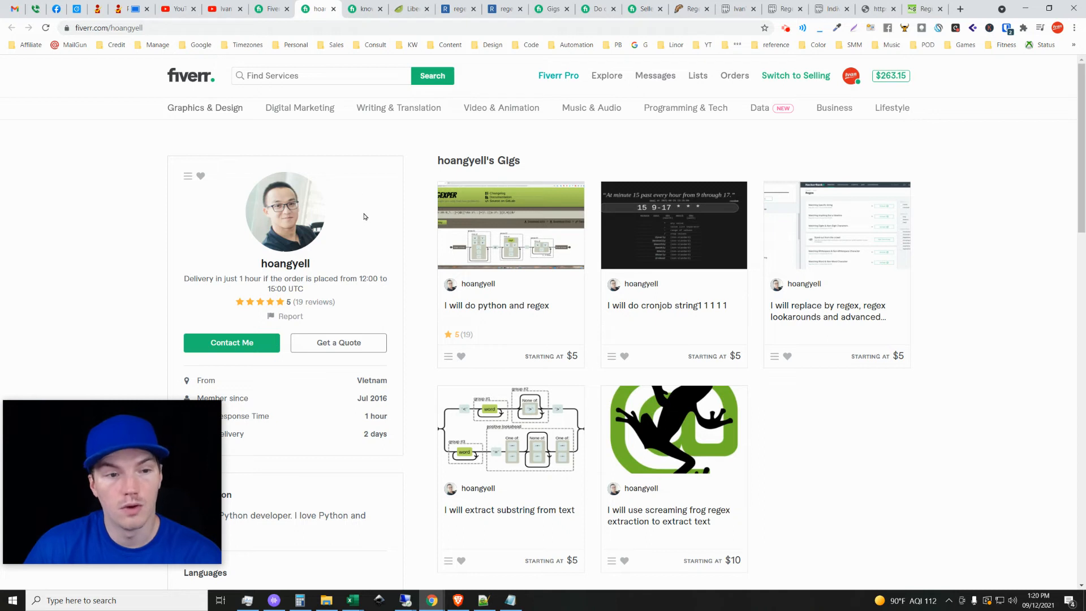
{"action": "left_click", "coordinate": [363, 7]}
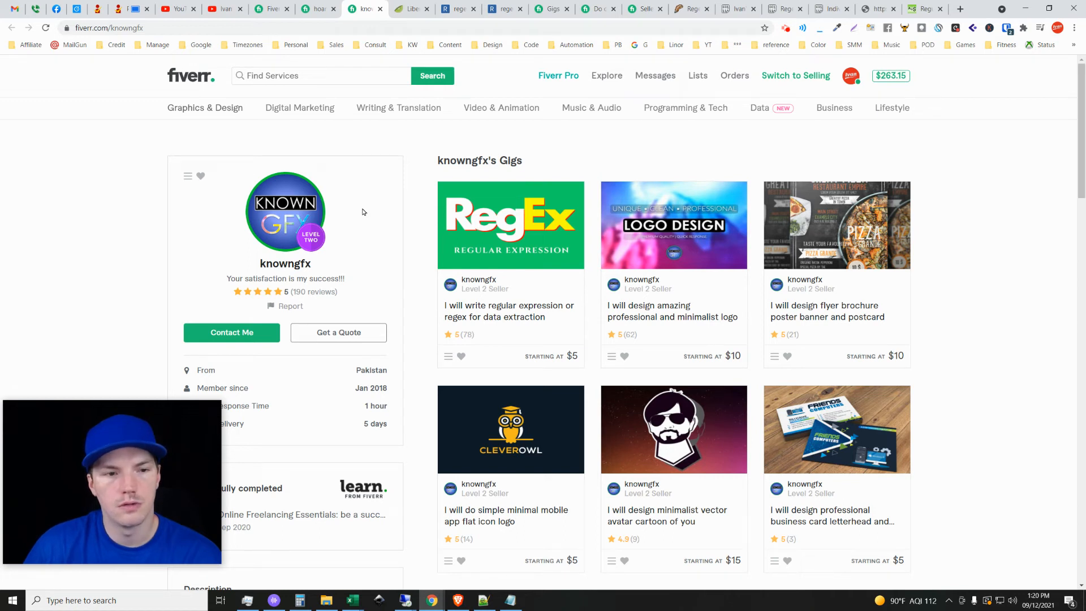
{"action": "left_click_drag", "start_coordinate": [340, 296], "coordinate": [293, 292]}
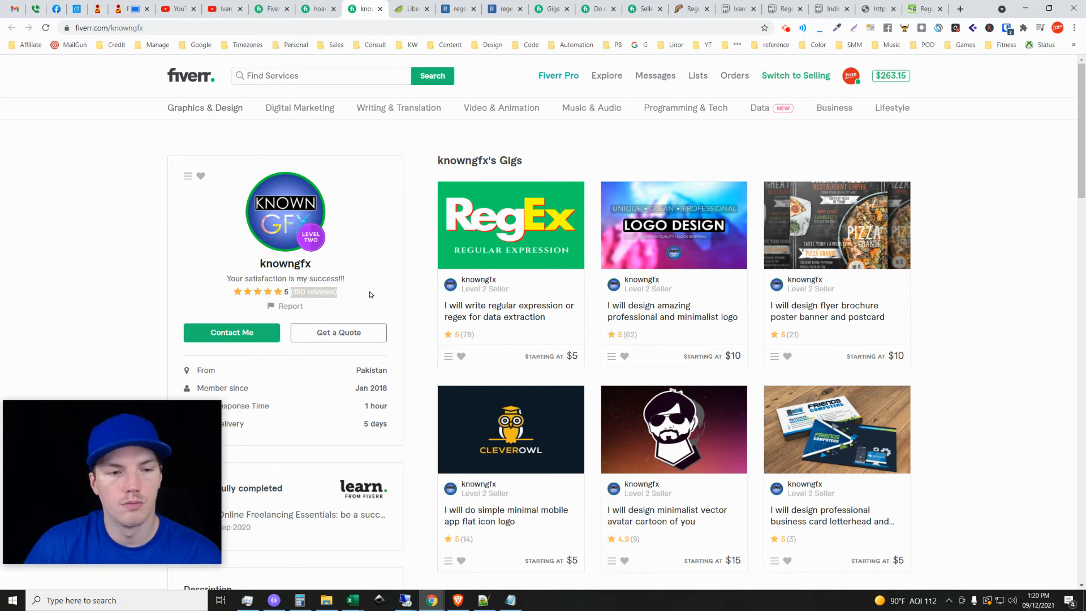
{"action": "left_click", "coordinate": [341, 290]}
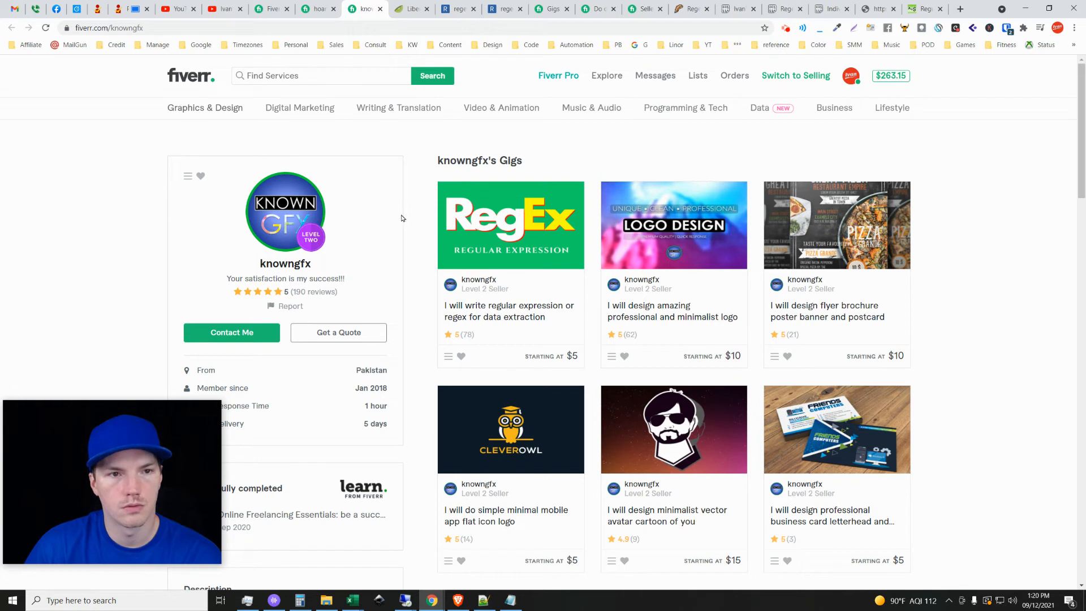
Open regex101's live help link in a separate tab to view the Libera Chat sign-in form for #regex, then close it.
{"action": "left_click", "coordinate": [406, 5]}
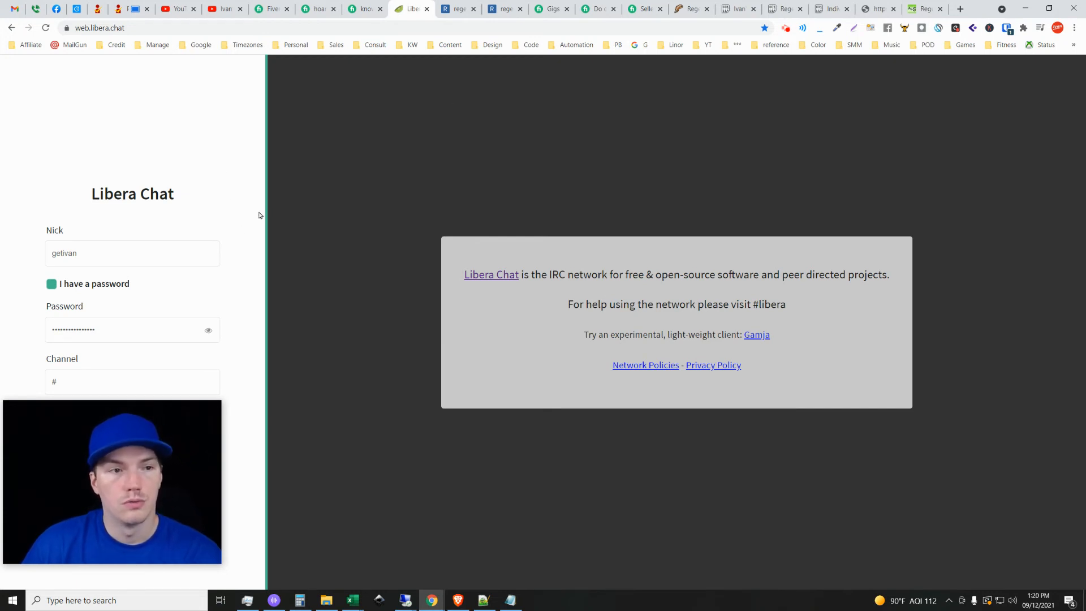
{"action": "left_click", "coordinate": [471, 4]}
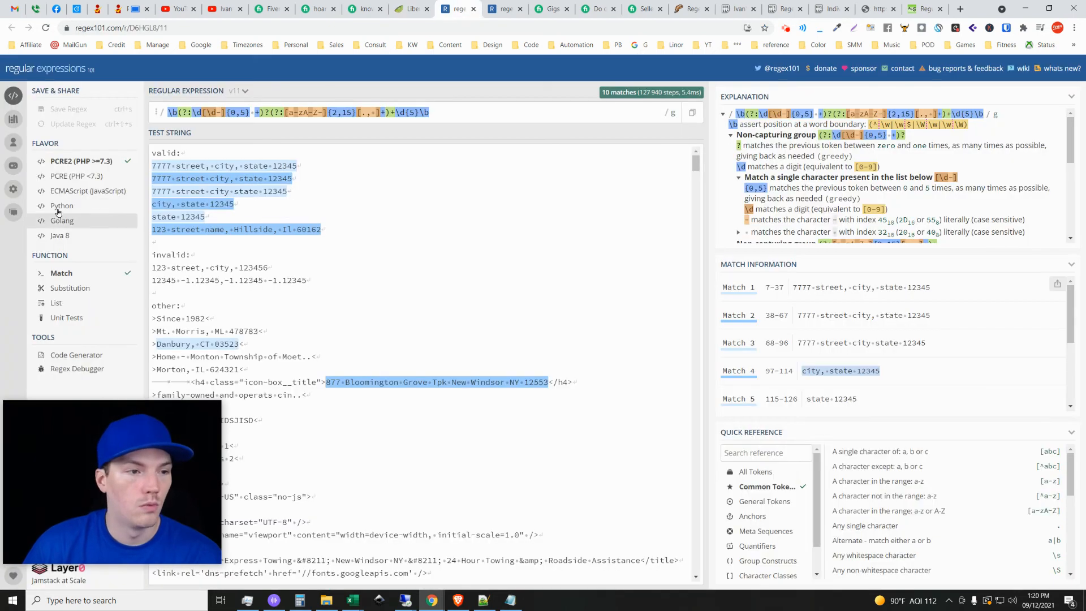
{"action": "middle_click", "coordinate": [12, 213]}
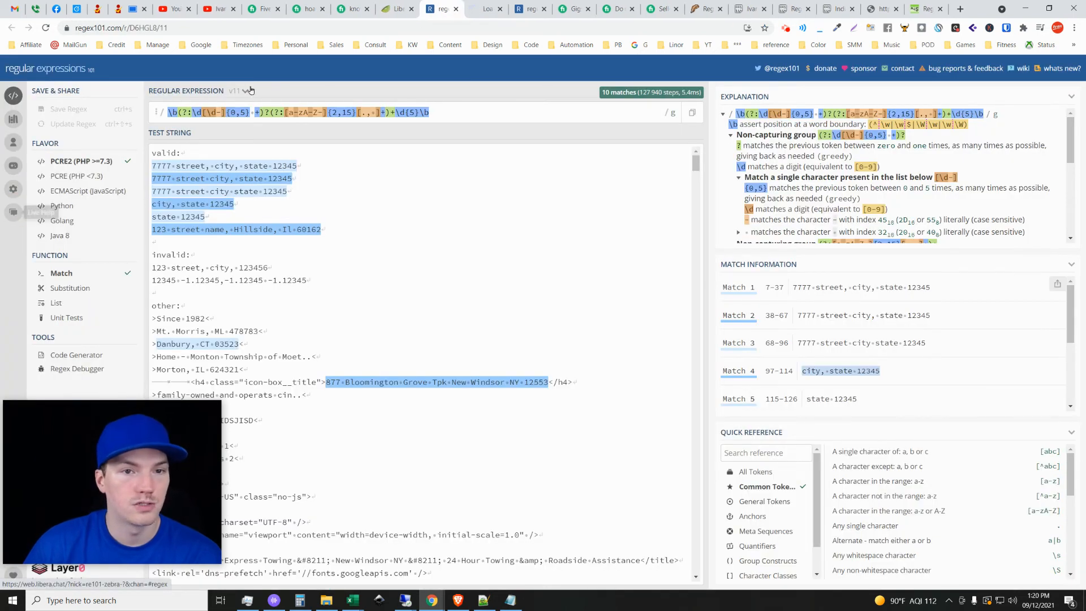
{"action": "left_click", "coordinate": [497, 6]}
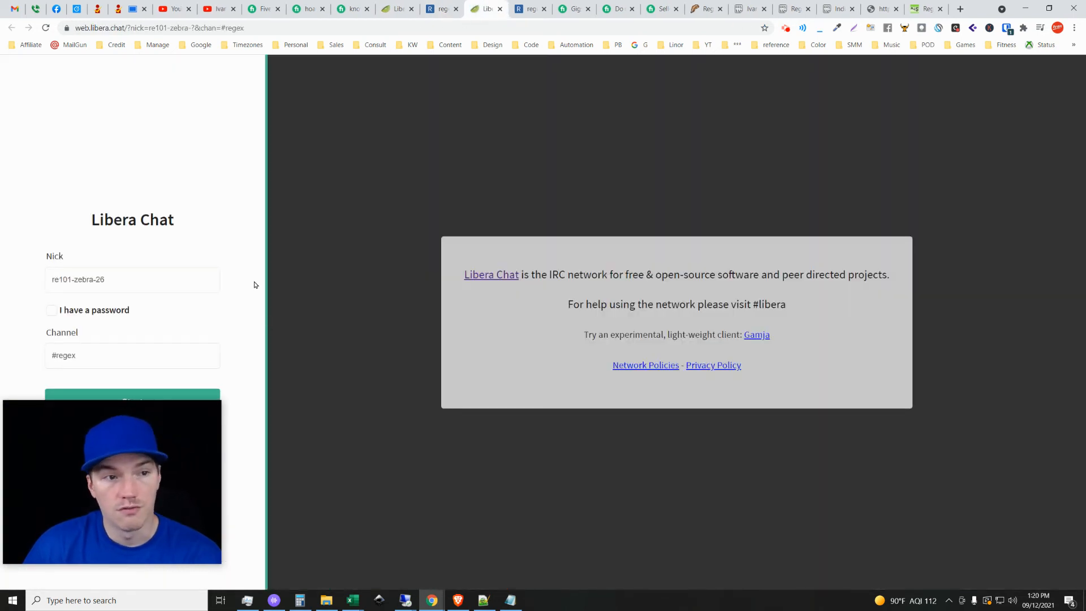
{"action": "mouse_move", "coordinate": [168, 410]}
{"action": "left_click_drag", "start_coordinate": [144, 435], "coordinate": [137, 454]}
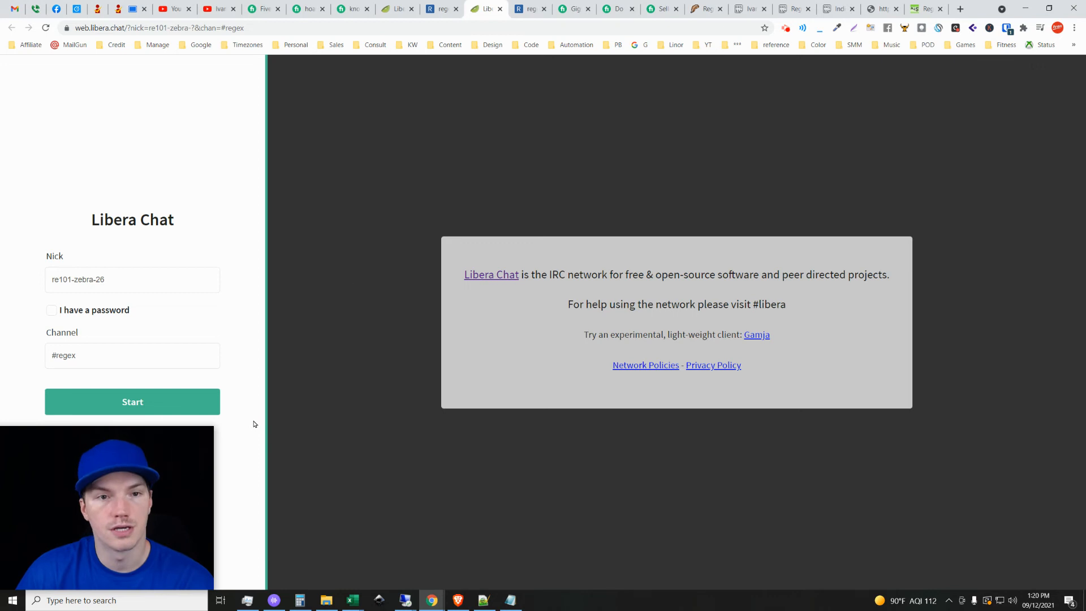
{"action": "left_click", "coordinate": [500, 8]}
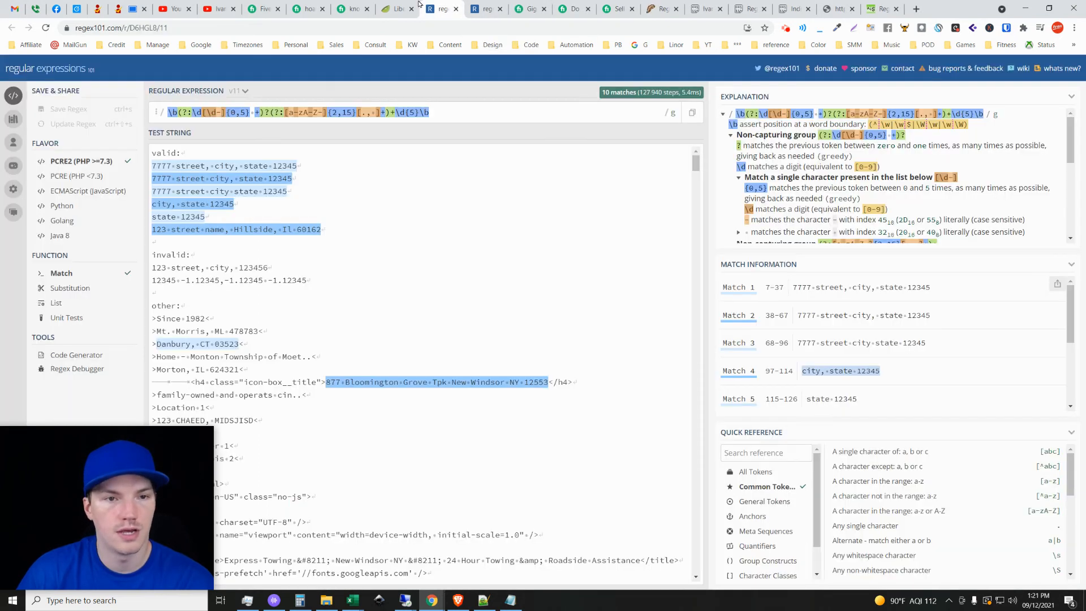
Join the #regex channel on Libera Chat with the saved nickname and password.
{"action": "left_click", "coordinate": [400, 8]}
{"action": "left_click", "coordinate": [156, 383]}
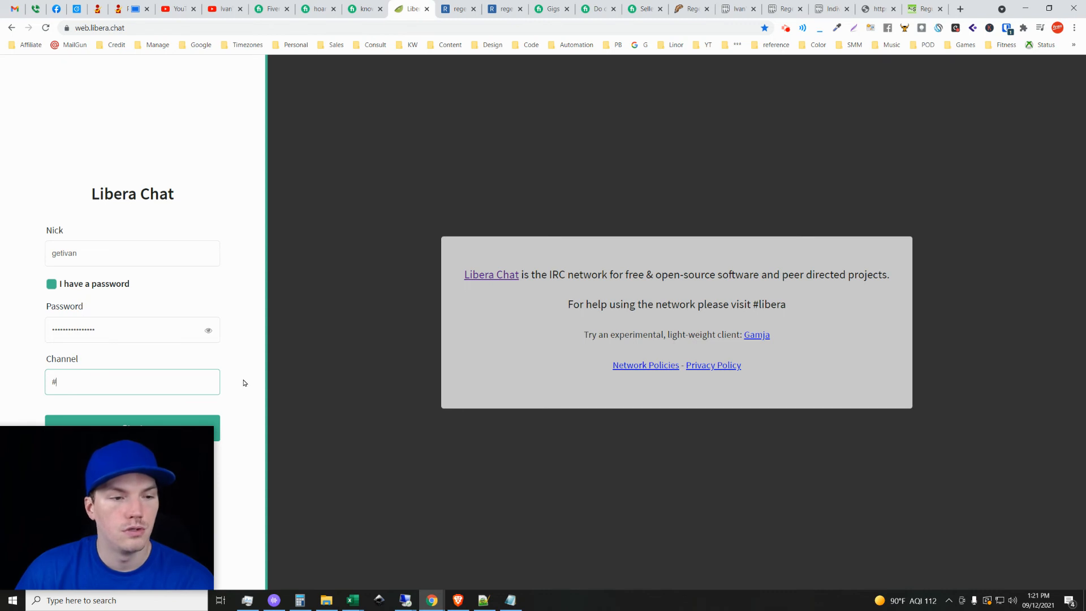
{"action": "type", "text": "regex"}
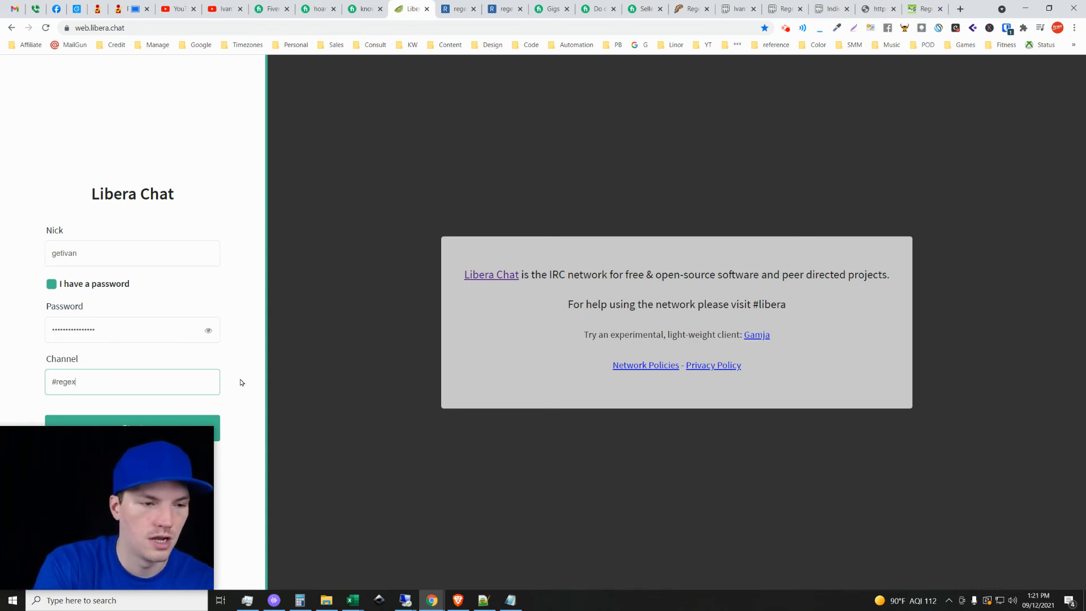
{"action": "key", "text": "Return"}
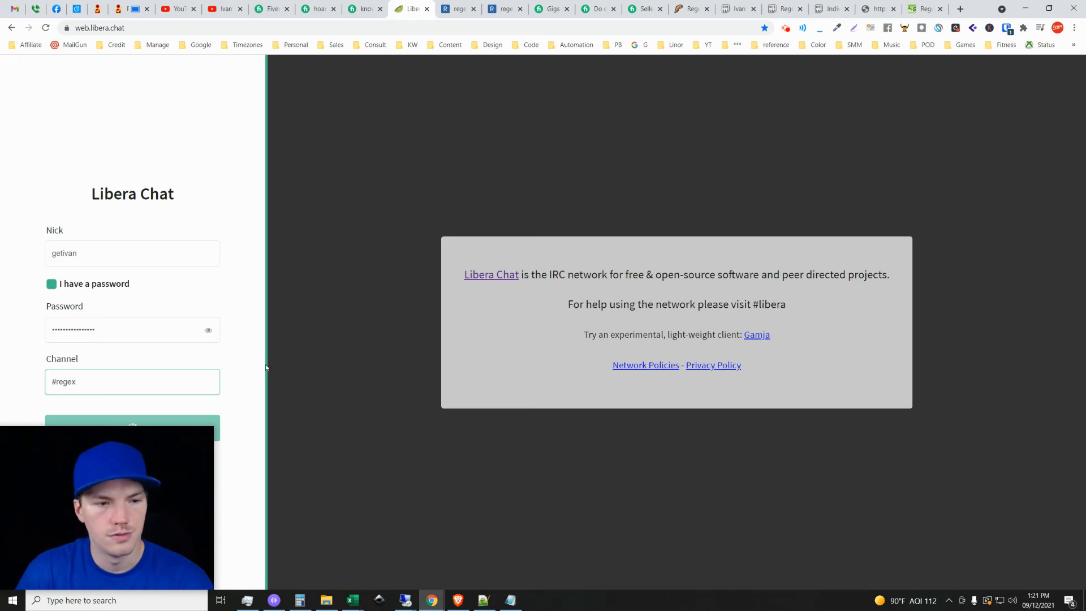
{"action": "key", "text": "Return"}
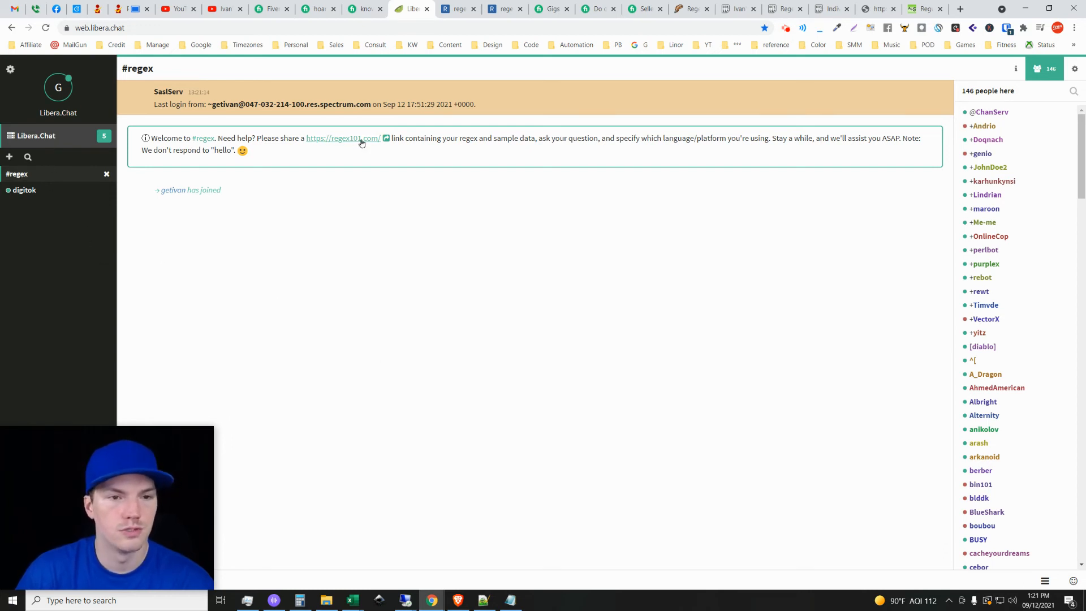
Check the regex101 version 11 page that helpers ask for and look through the #regex channel's member list.
{"action": "left_click", "coordinate": [455, 8]}
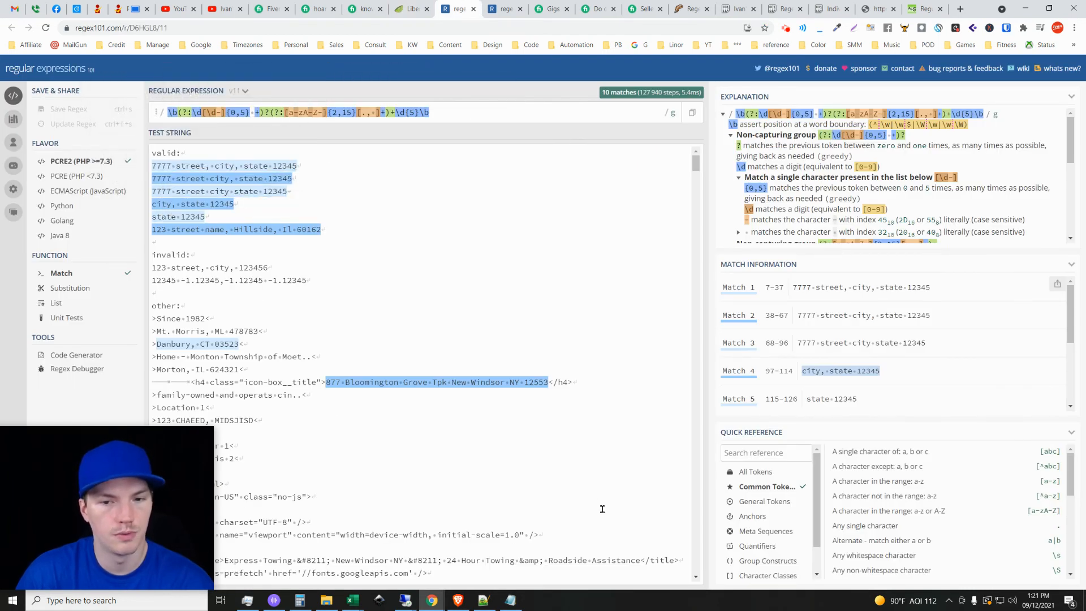
{"action": "left_click", "coordinate": [400, 6]}
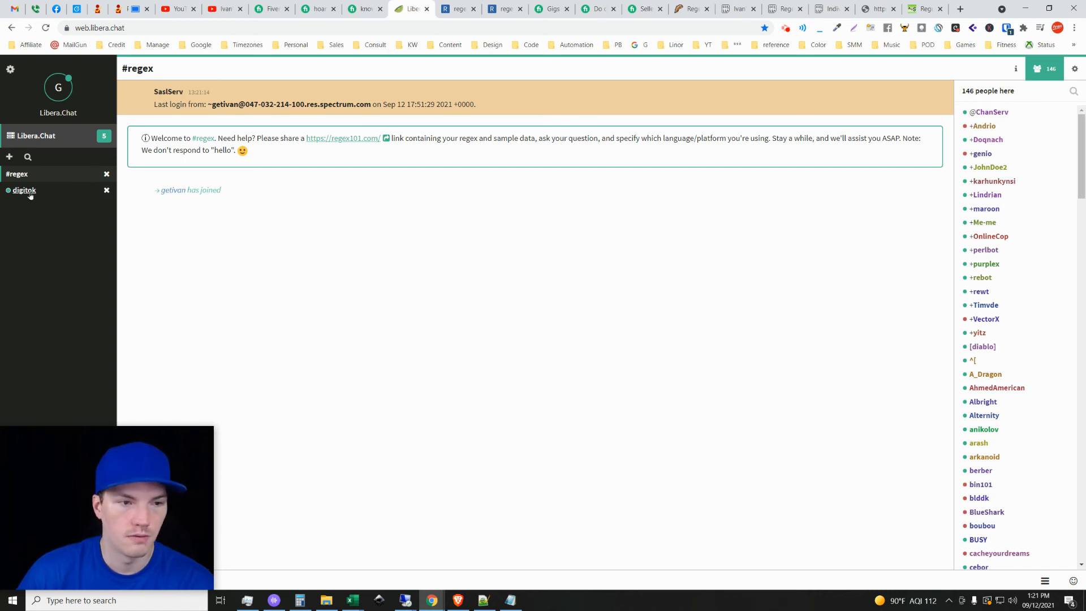
{"action": "mouse_move", "coordinate": [1082, 131]}
{"action": "left_mouse_down"}
{"action": "mouse_move", "coordinate": [1081, 160]}
{"action": "mouse_move", "coordinate": [1076, 130]}
{"action": "left_mouse_up"}
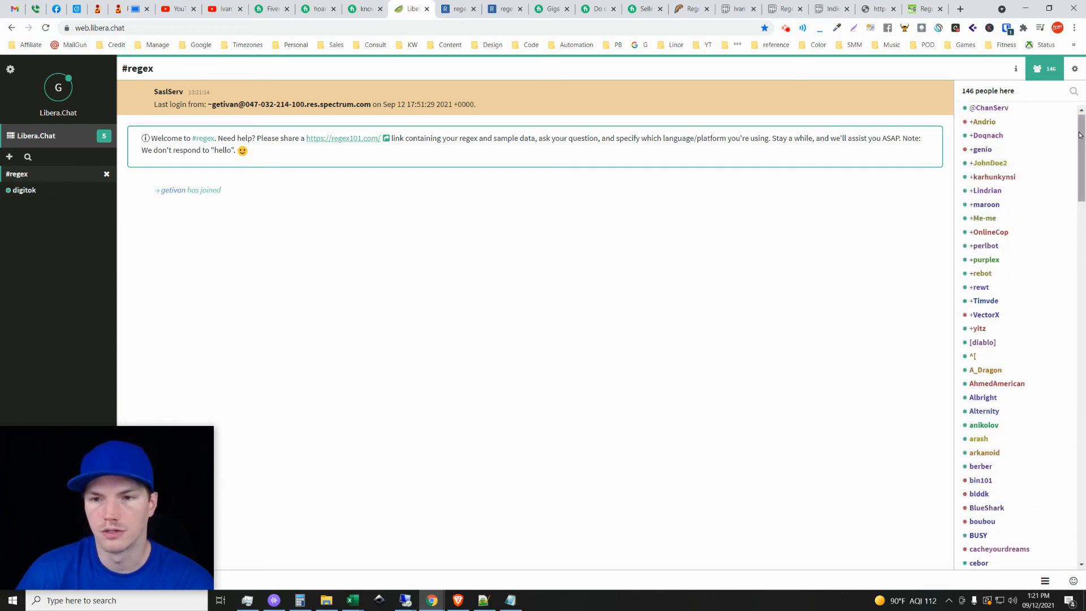
{"action": "left_click_drag", "start_coordinate": [1083, 153], "coordinate": [1070, 242]}
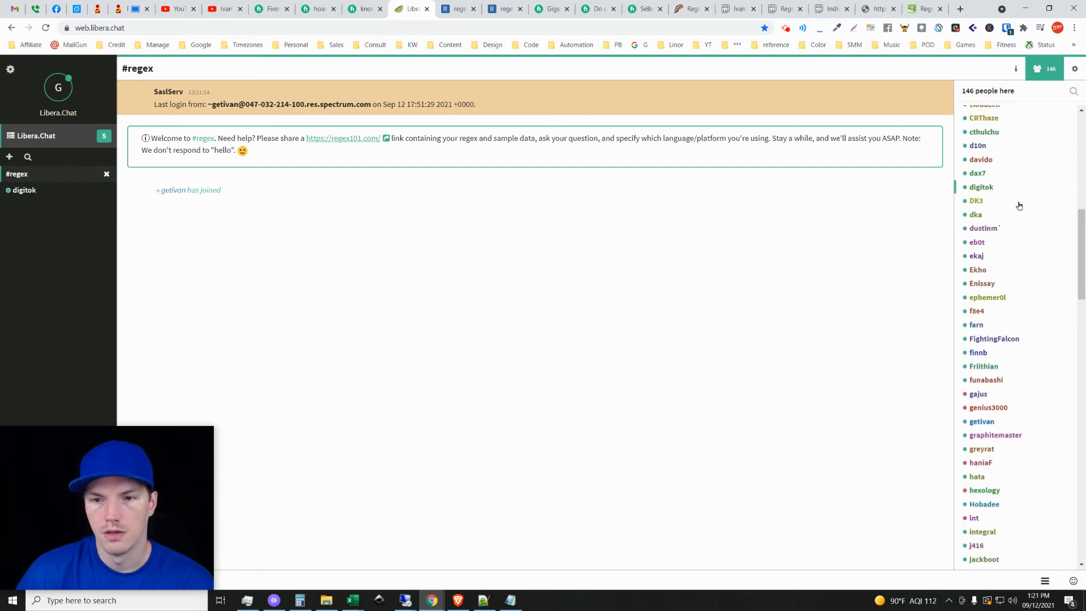
{"action": "left_click_drag", "start_coordinate": [1077, 240], "coordinate": [1076, 142]}
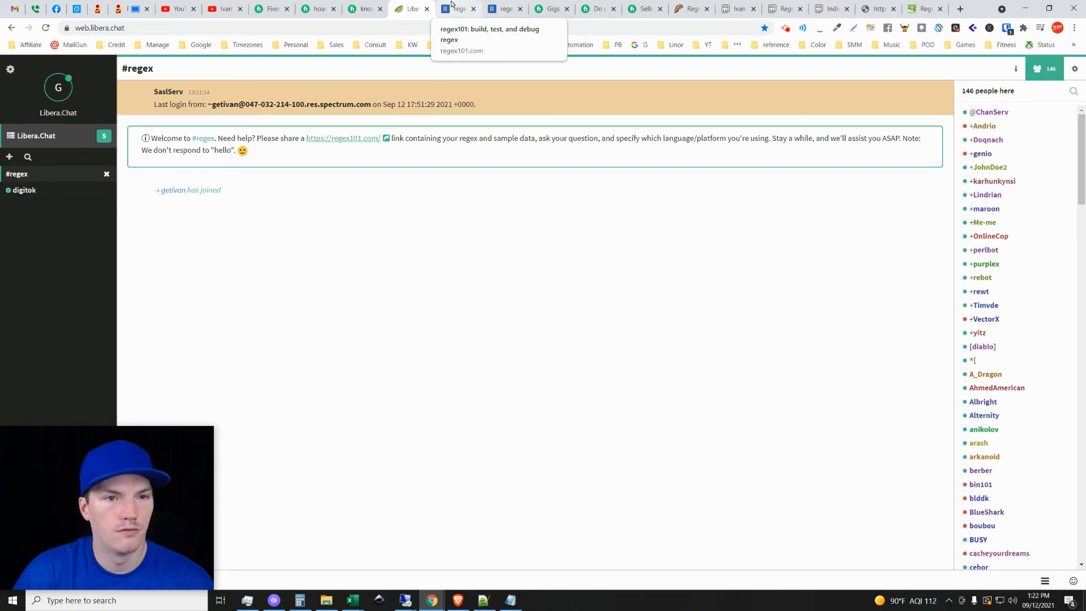
Revisit the first Fiverr regex seller's profile and compare the version 9 and version 11 regexes on regex101.
{"action": "left_click", "coordinate": [317, 9]}
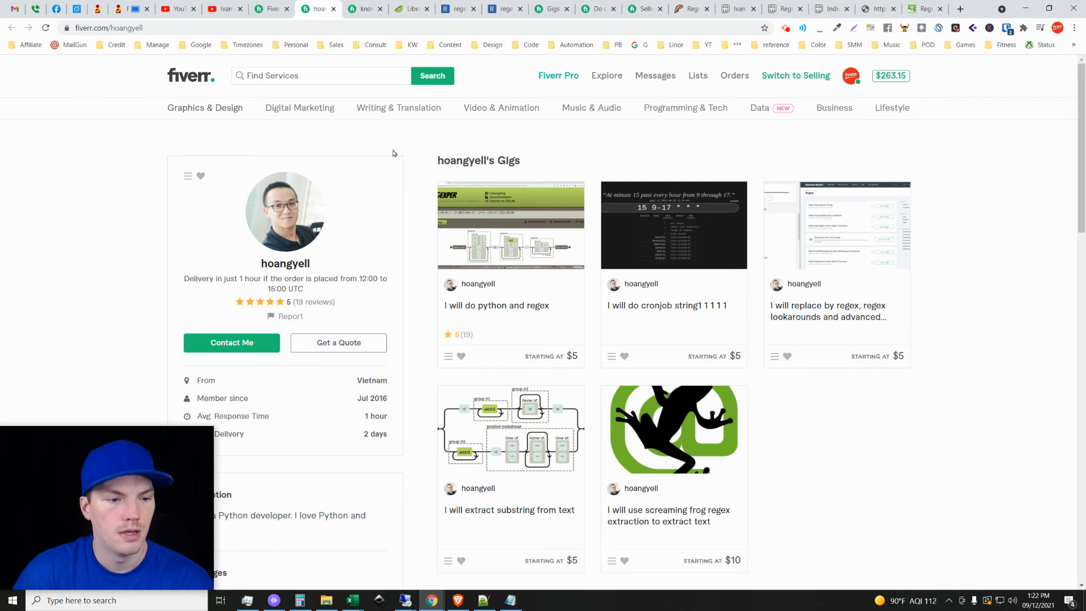
{"action": "left_click", "coordinate": [501, 11]}
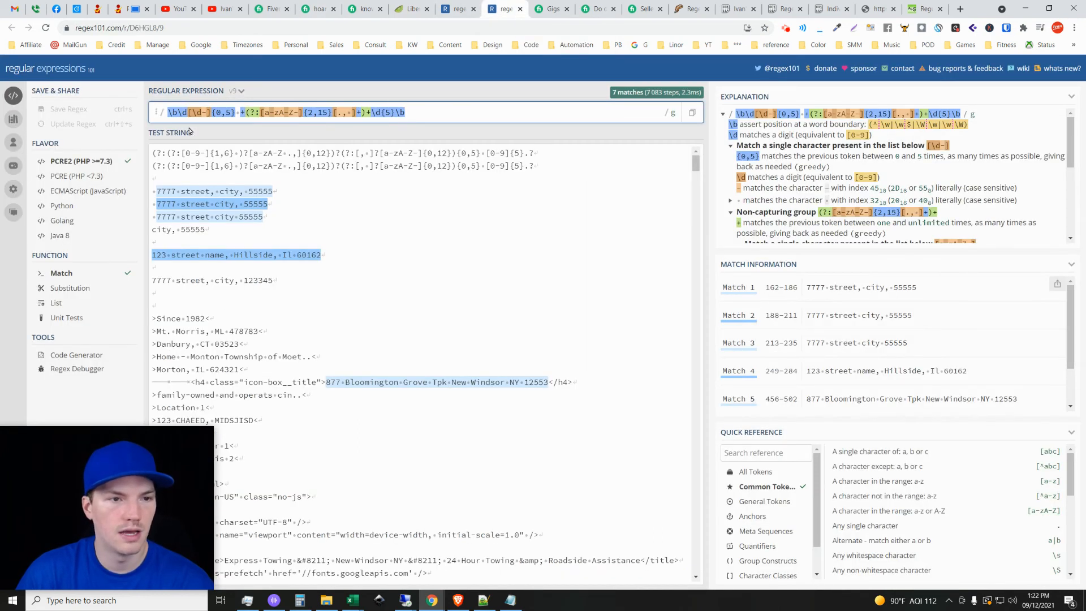
{"action": "left_click", "coordinate": [456, 4]}
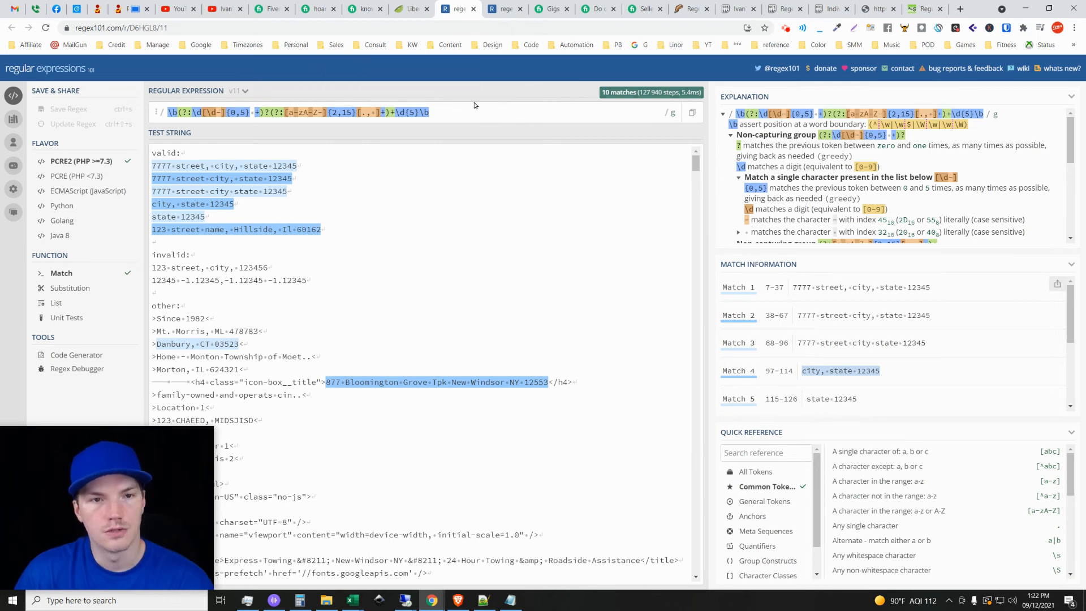
Switch between regex101's version 9 and version 11 pages to contrast their matches, and return to the #regex channel.
{"action": "left_click", "coordinate": [501, 12]}
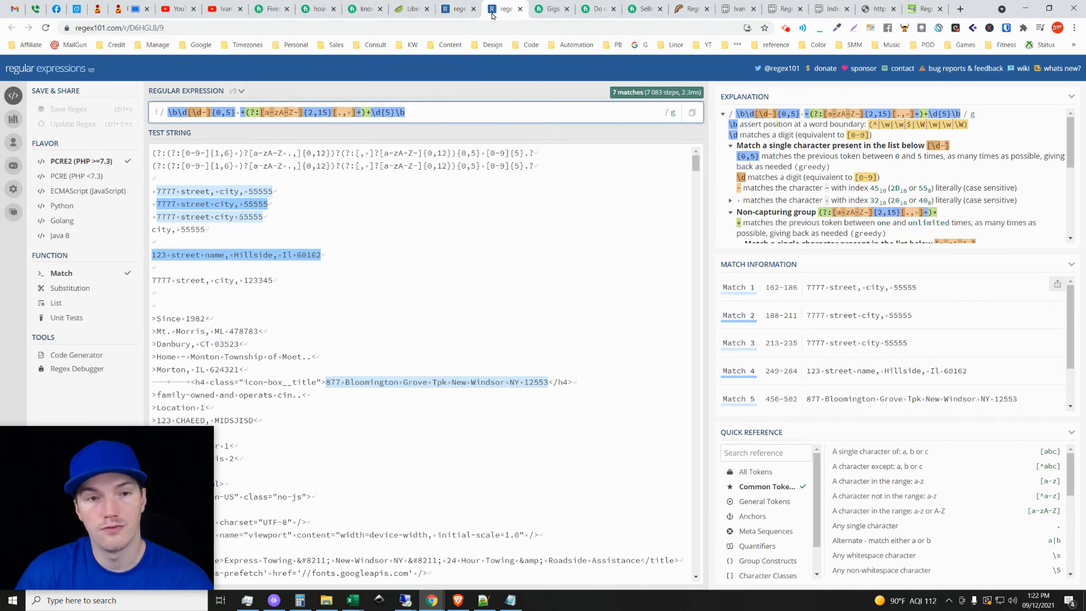
{"action": "left_click", "coordinate": [456, 9]}
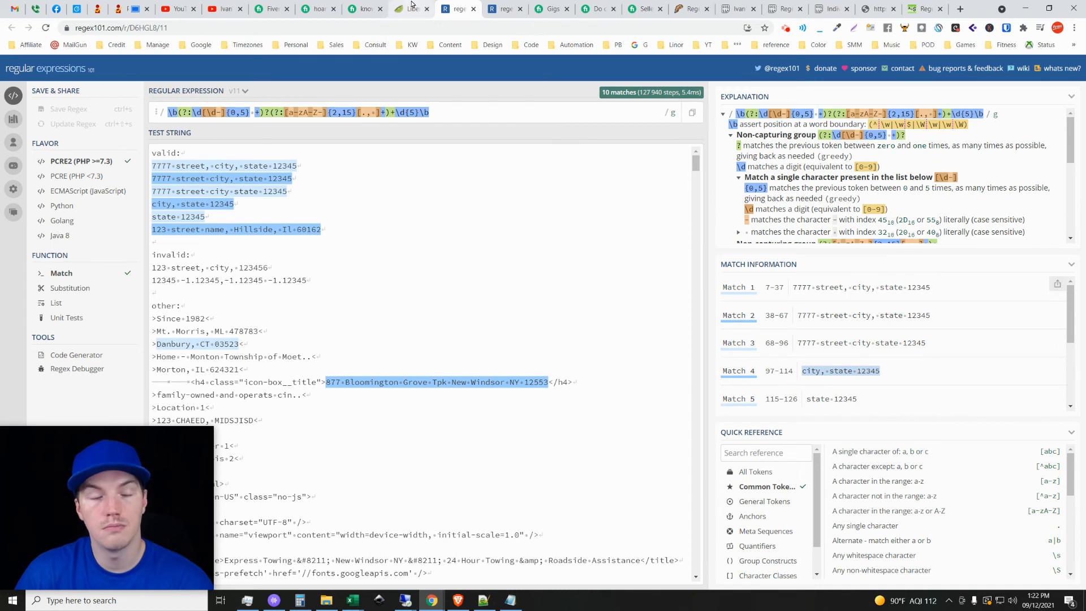
{"action": "left_click", "coordinate": [503, 6]}
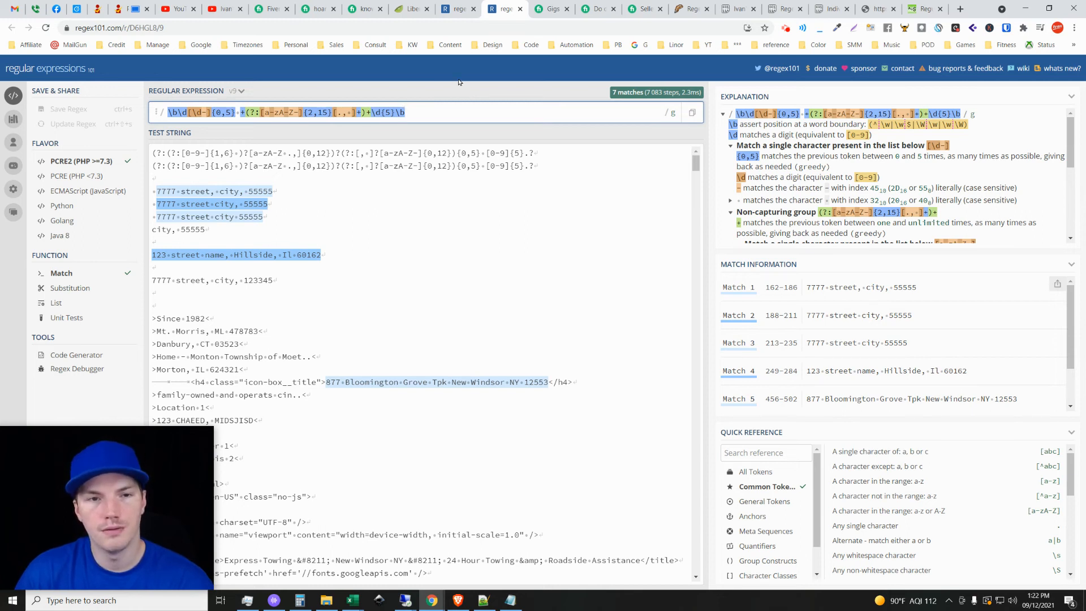
{"action": "left_click", "coordinate": [457, 9]}
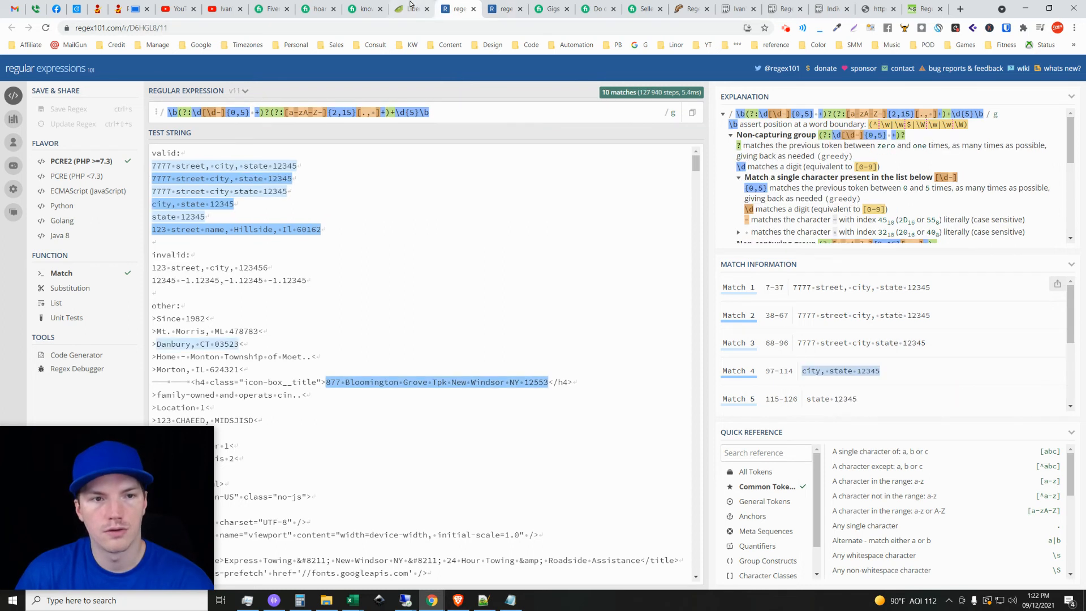
{"action": "left_click", "coordinate": [412, 8]}
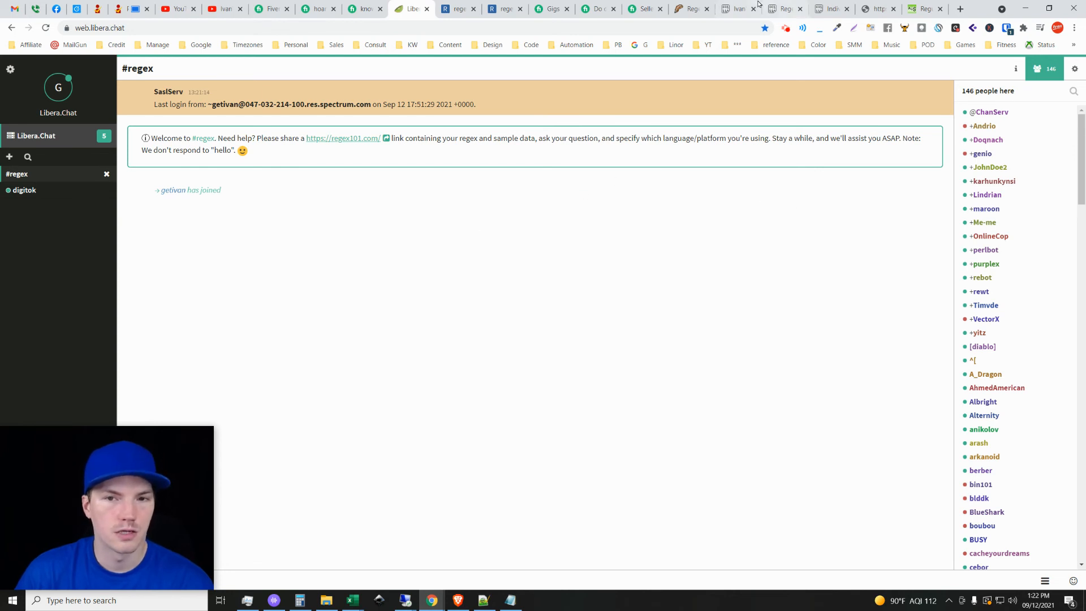
Review the Pastebin table of the /9 and /11 regex test, and return to version 11 on regex101.
{"action": "left_click", "coordinate": [784, 7]}
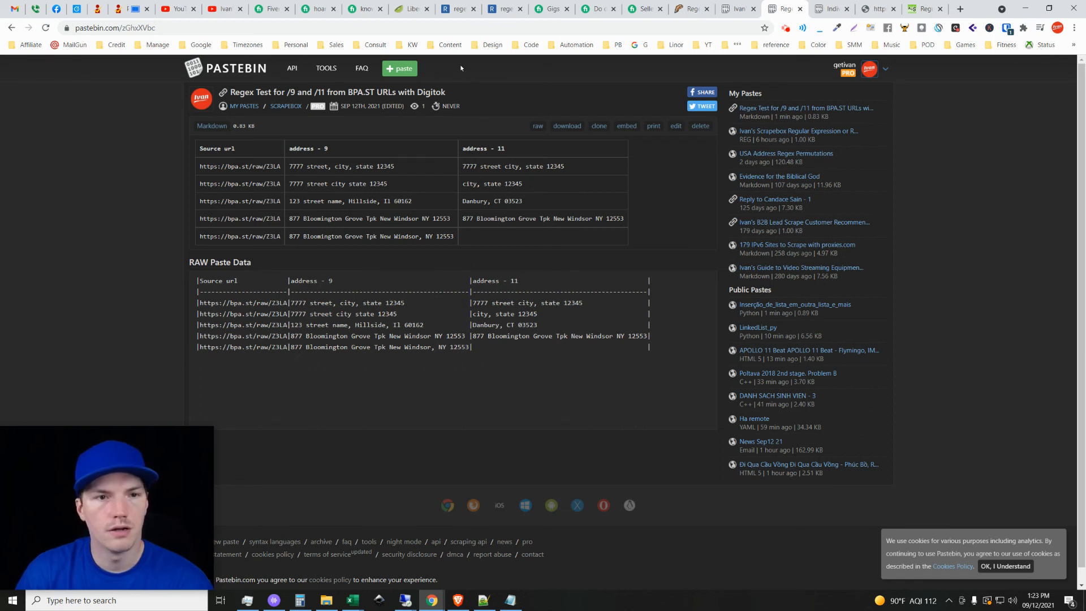
{"action": "left_click_drag", "start_coordinate": [452, 91], "coordinate": [417, 93]}
{"action": "left_click", "coordinate": [460, 89]}
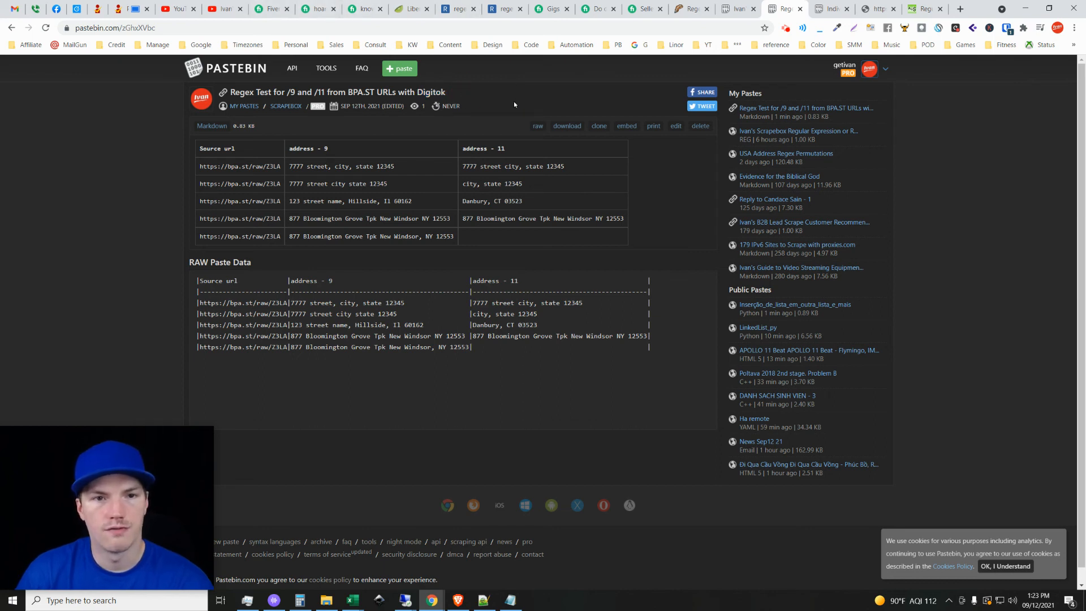
{"action": "left_click", "coordinate": [459, 7]}
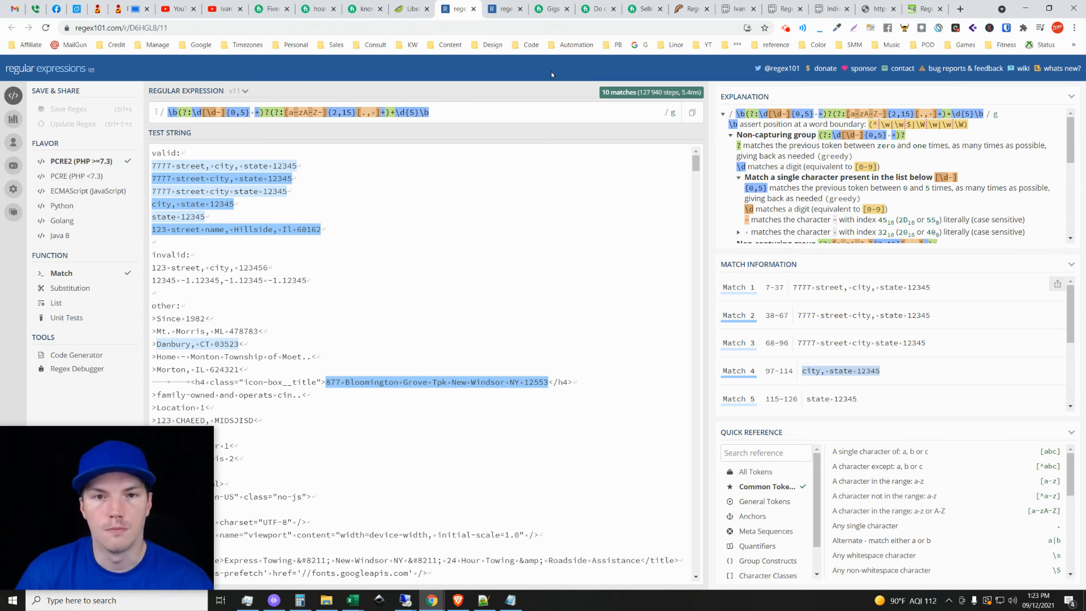
Look over the RegexMagic generator's web page, including its description and price.
{"action": "left_click", "coordinate": [689, 6]}
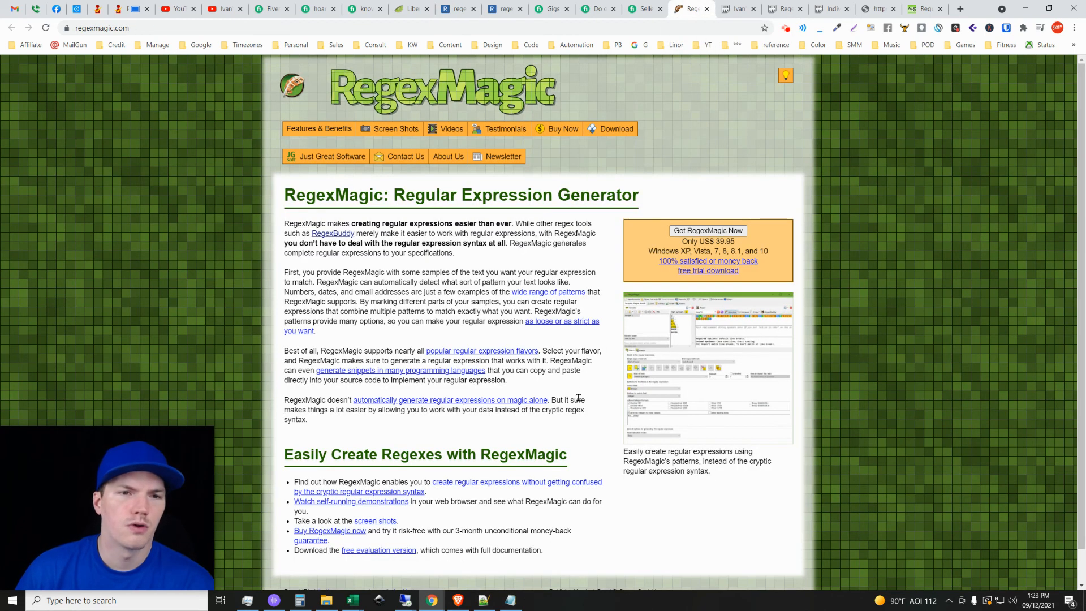
{"action": "scroll", "coordinate": [595, 365], "scroll_direction": "down", "scroll_amount": 1}
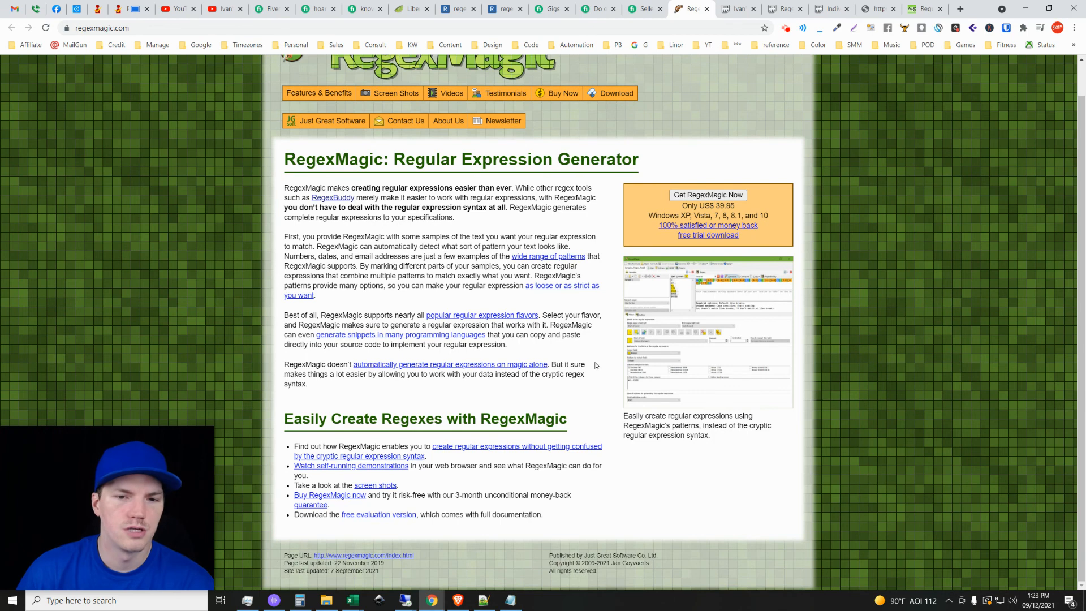
{"action": "scroll", "coordinate": [596, 365], "scroll_direction": "up", "scroll_amount": 1}
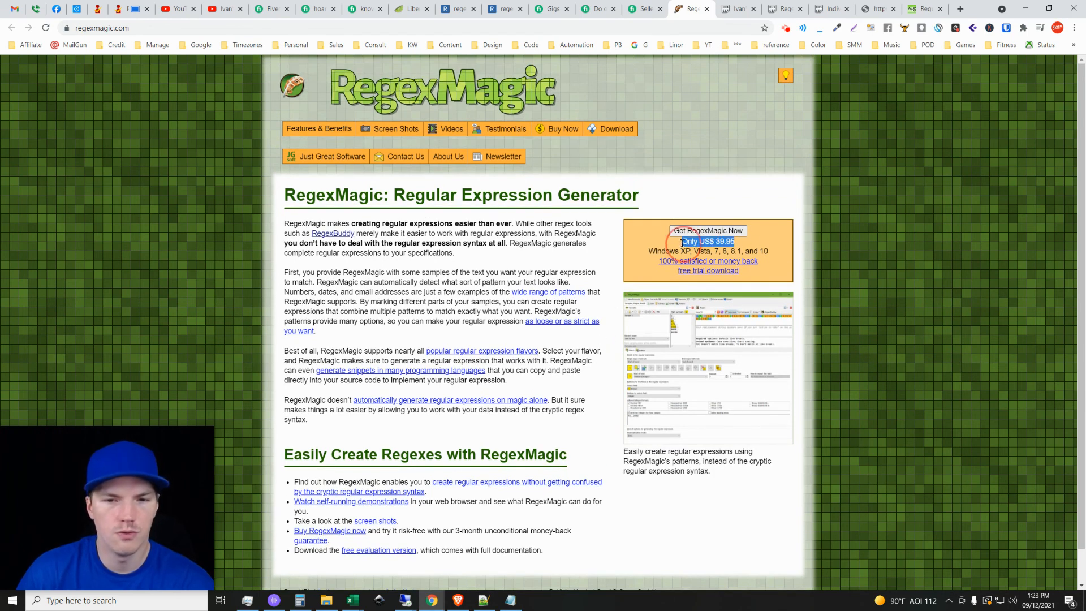
View the RegexMagic program screenshot at full size, return to the home page and examine the enlarged preview.
{"action": "mouse_move", "coordinate": [831, 380]}
{"action": "left_click", "coordinate": [765, 335]}
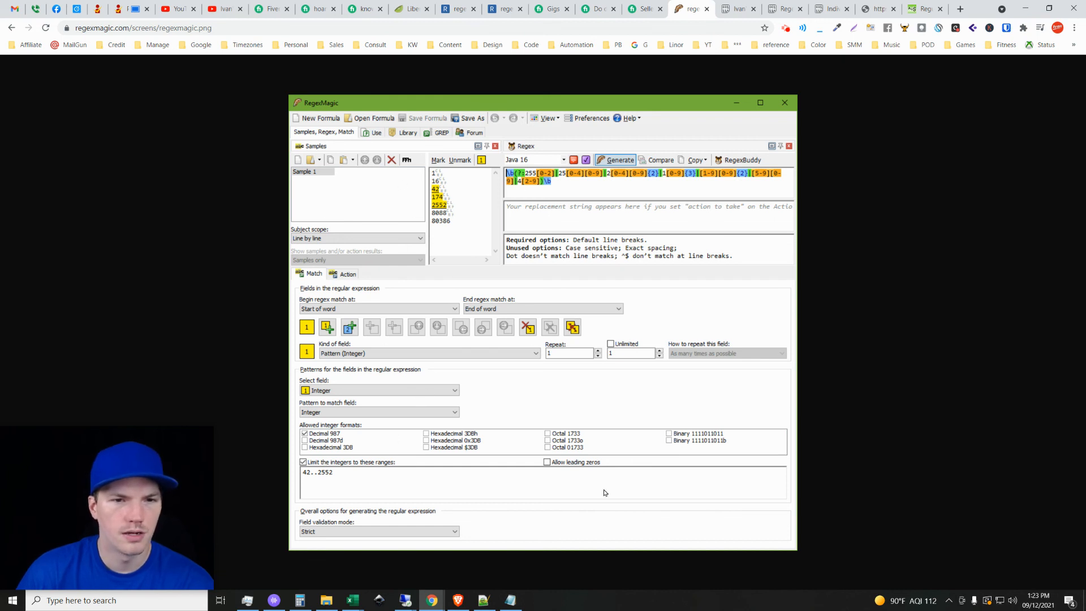
{"action": "left_click", "coordinate": [12, 28]}
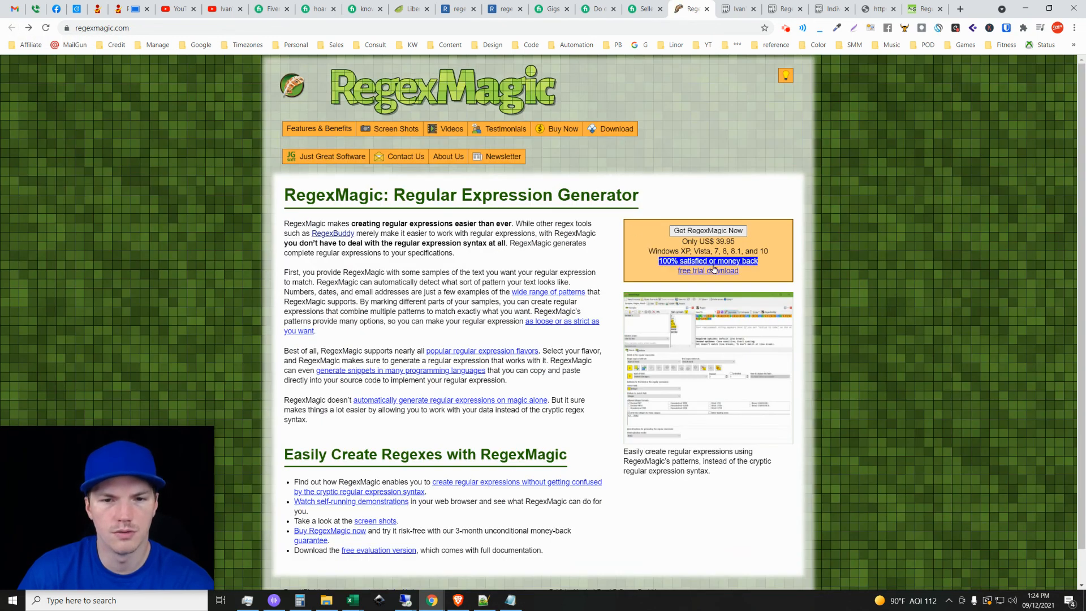
{"action": "left_click", "coordinate": [710, 286]}
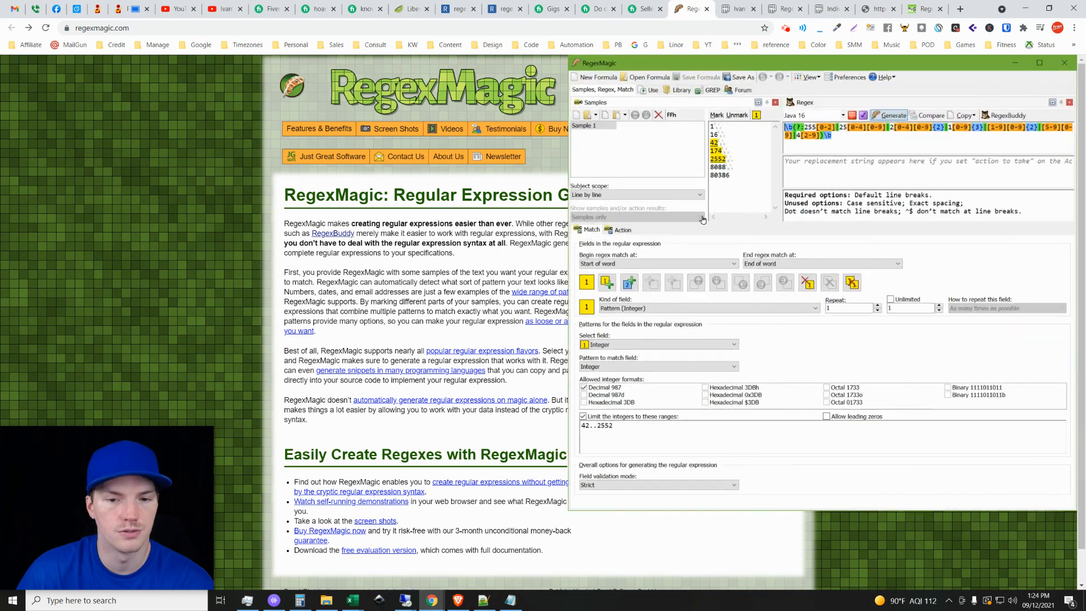
{"action": "left_click", "coordinate": [449, 431]}
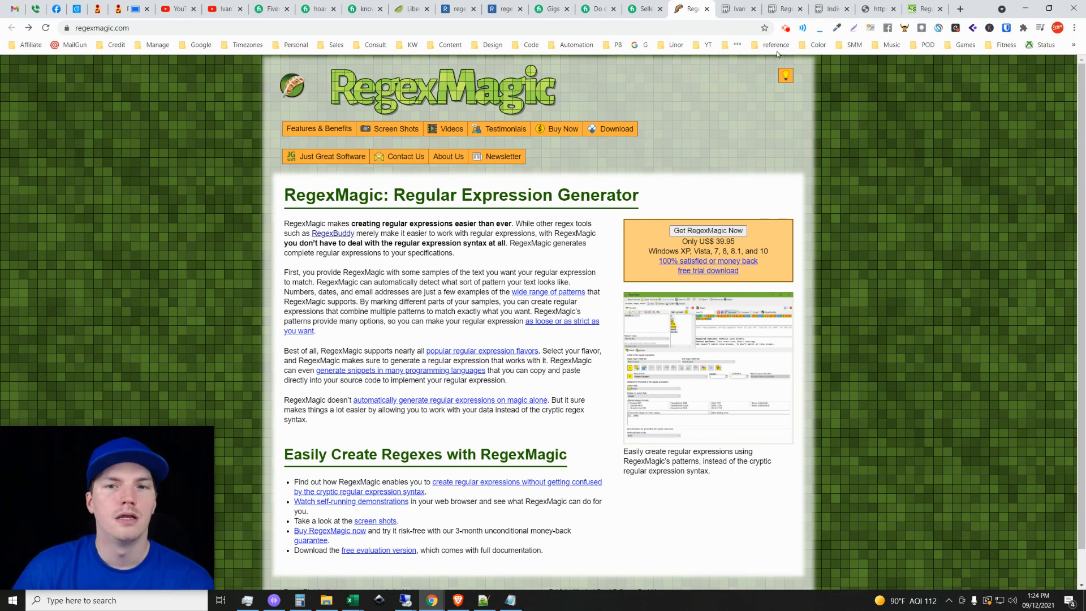
Check both Pastebin tests of /9 and /11, and look through the Scrapebox regular expression paste with email, address and phone patterns.
{"action": "left_click", "coordinate": [785, 9]}
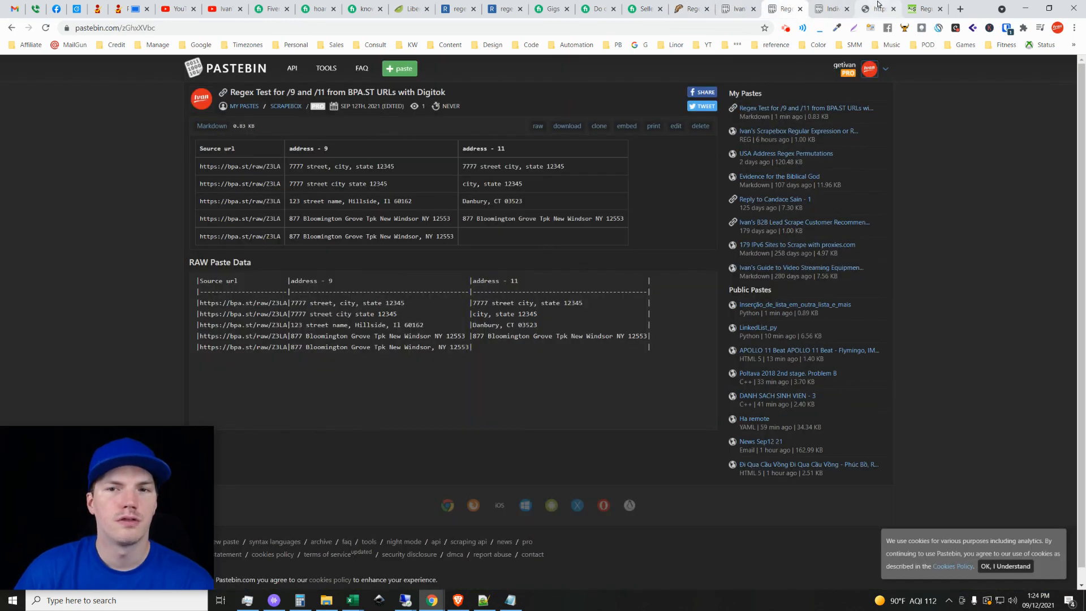
{"action": "left_click", "coordinate": [826, 6]}
{"action": "left_click", "coordinate": [736, 8]}
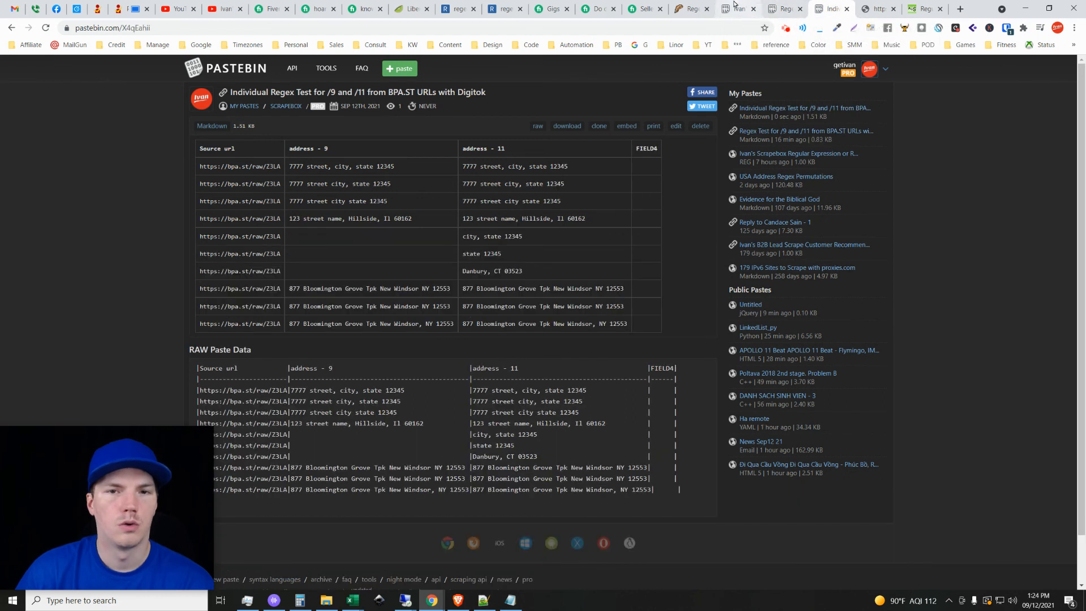
{"action": "left_click", "coordinate": [466, 205]}
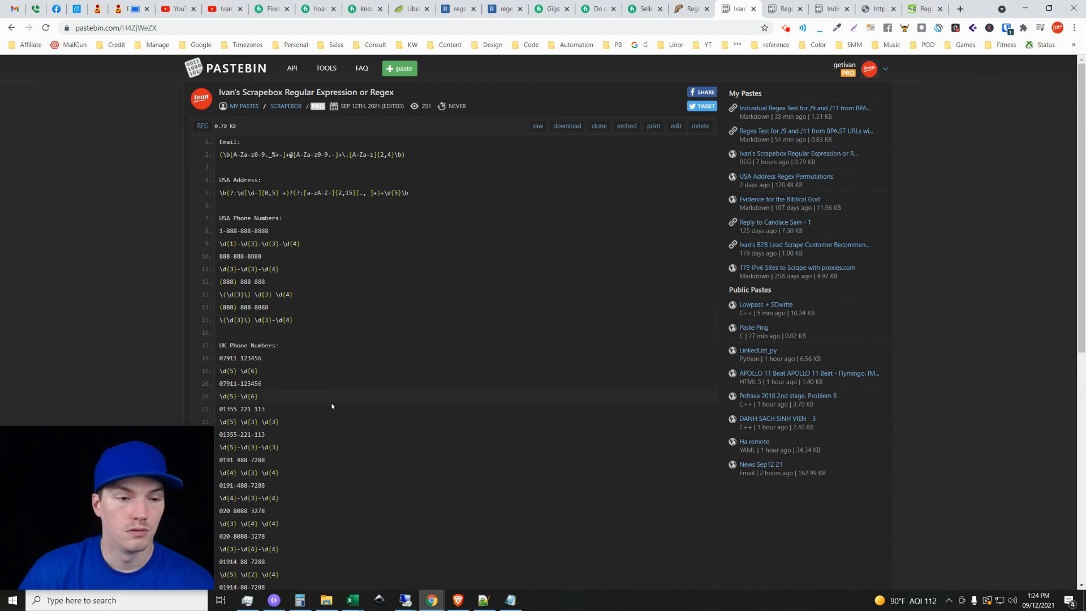
{"action": "scroll", "coordinate": [333, 409], "scroll_direction": "down", "scroll_amount": 4}
{"action": "scroll", "coordinate": [333, 413], "scroll_direction": "up", "scroll_amount": 4}
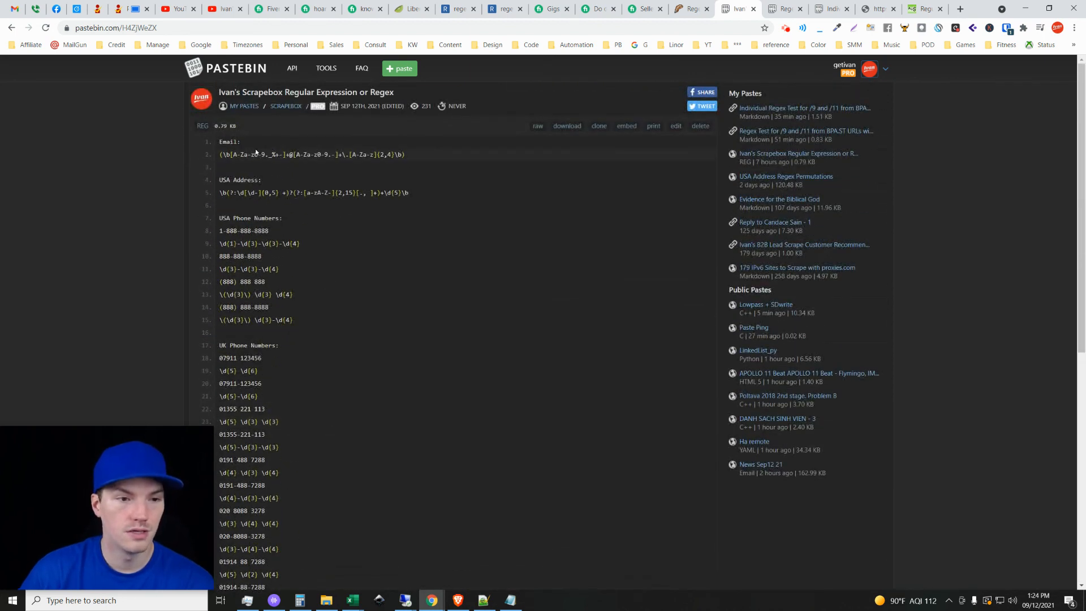